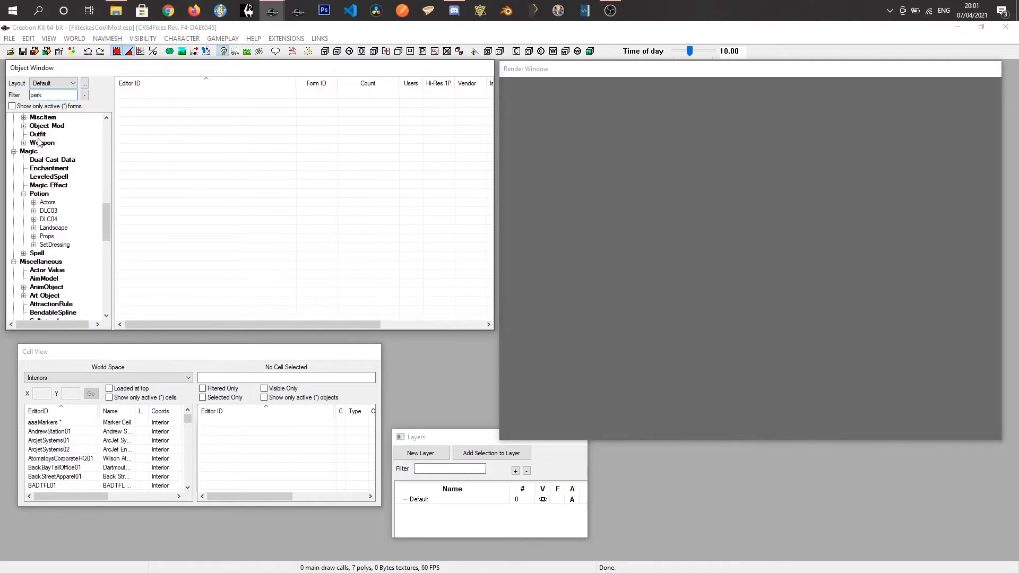
Show the quests matching the "perk" filter and open PerksQuest.
scroll(74, 240, up, 15)
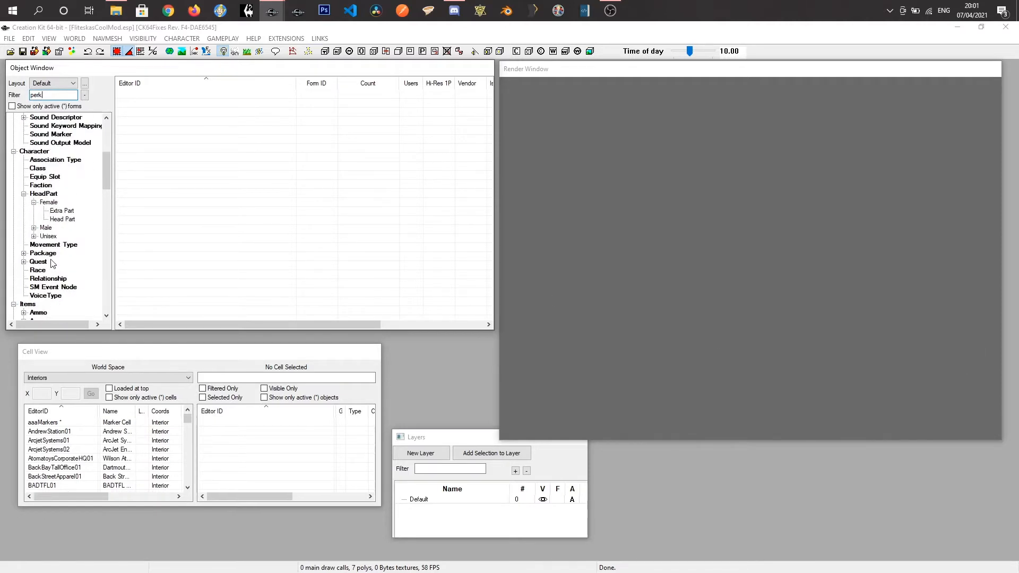
click(38, 262)
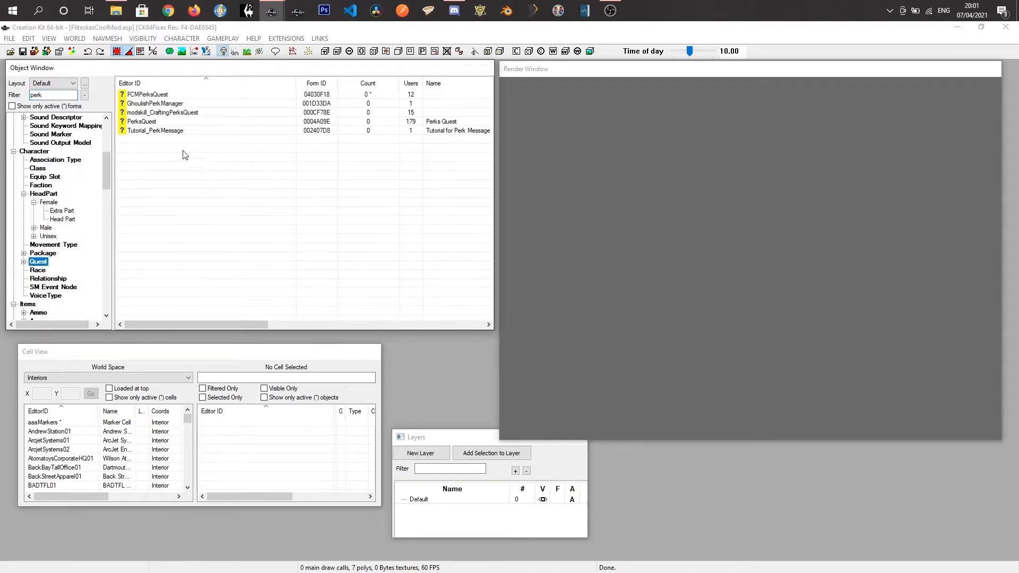
click(145, 125)
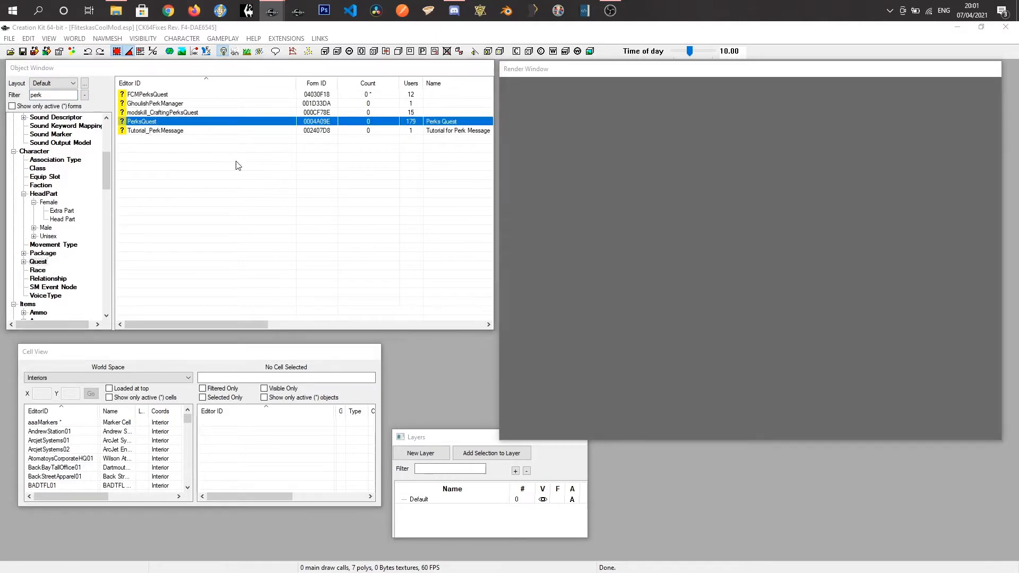
double_click(149, 125)
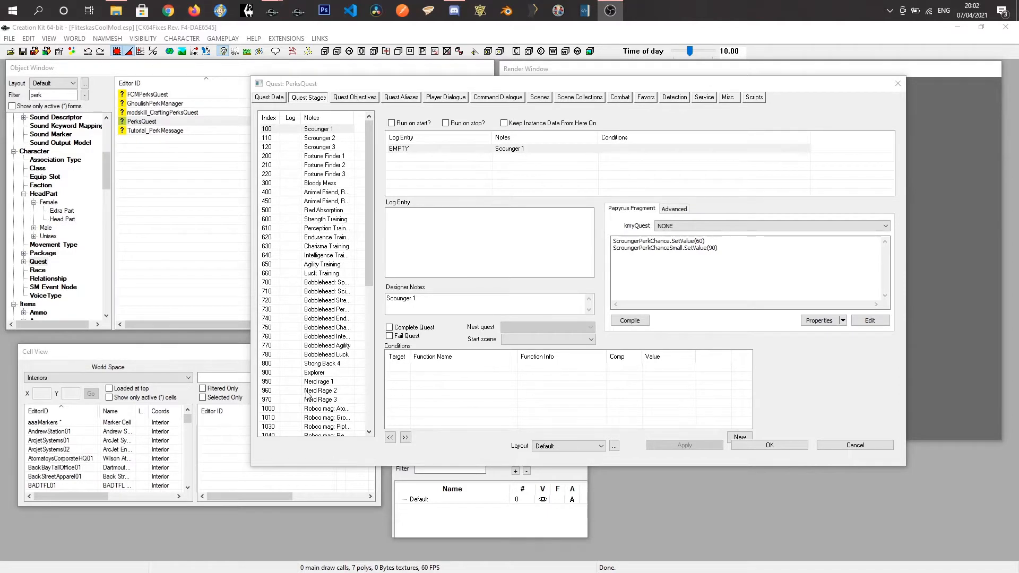
Examine the notes of the Picket Fences stages 1400 to 1440 in PerksQuest, and close the quest.
scroll(318, 324, down, 4)
scroll(320, 342, down, 4)
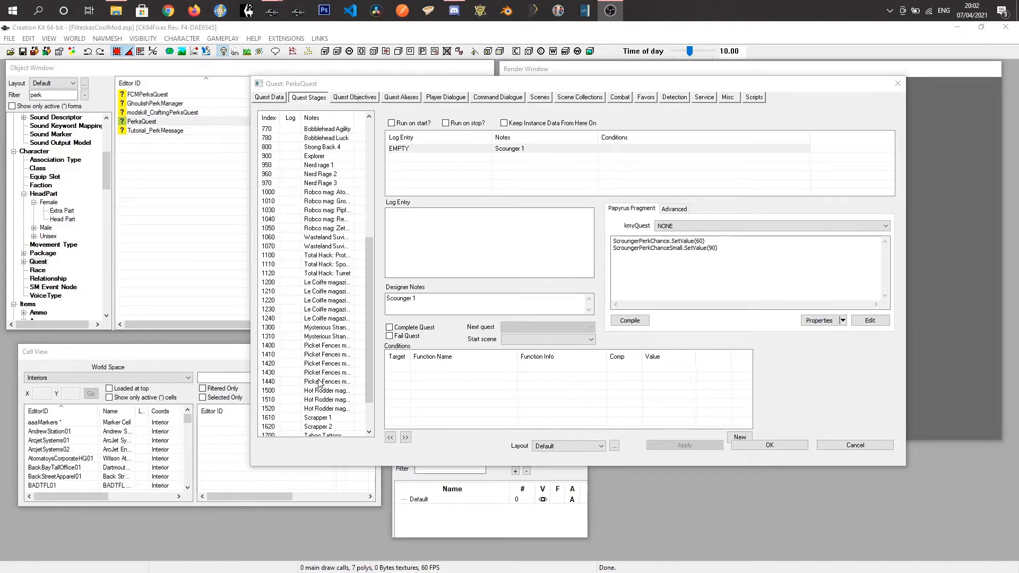
click(325, 347)
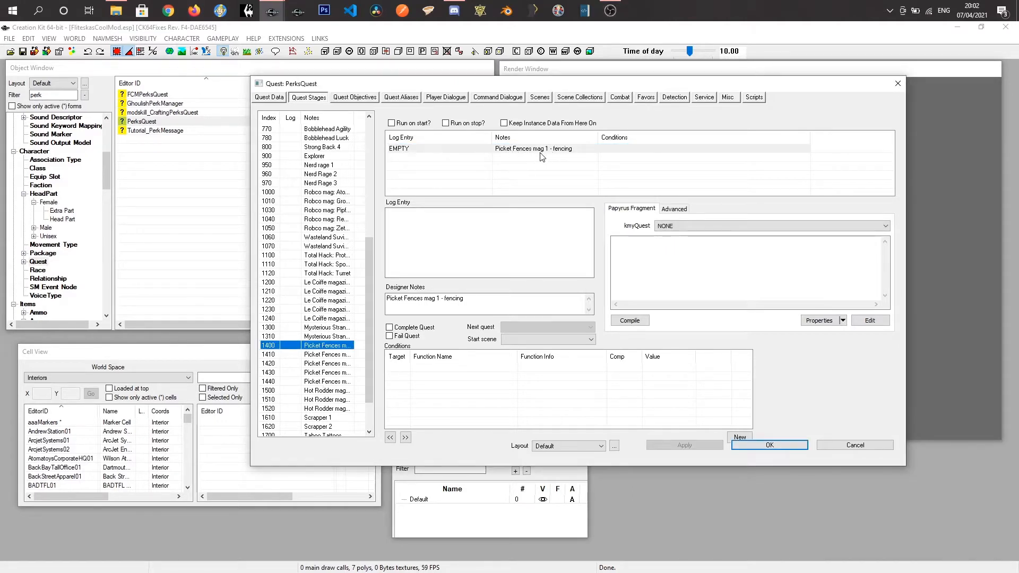
click(325, 355)
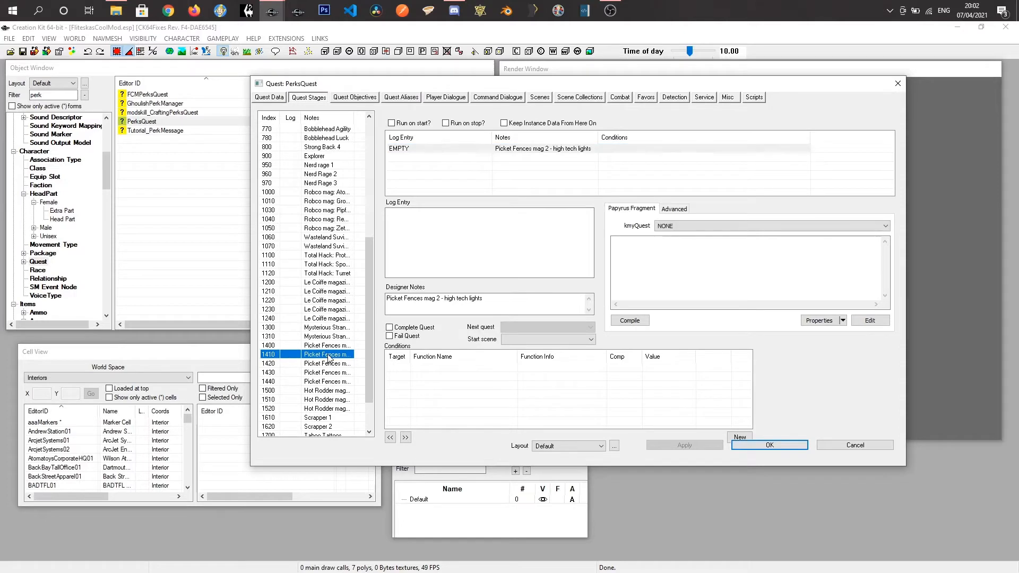
click(325, 364)
click(325, 374)
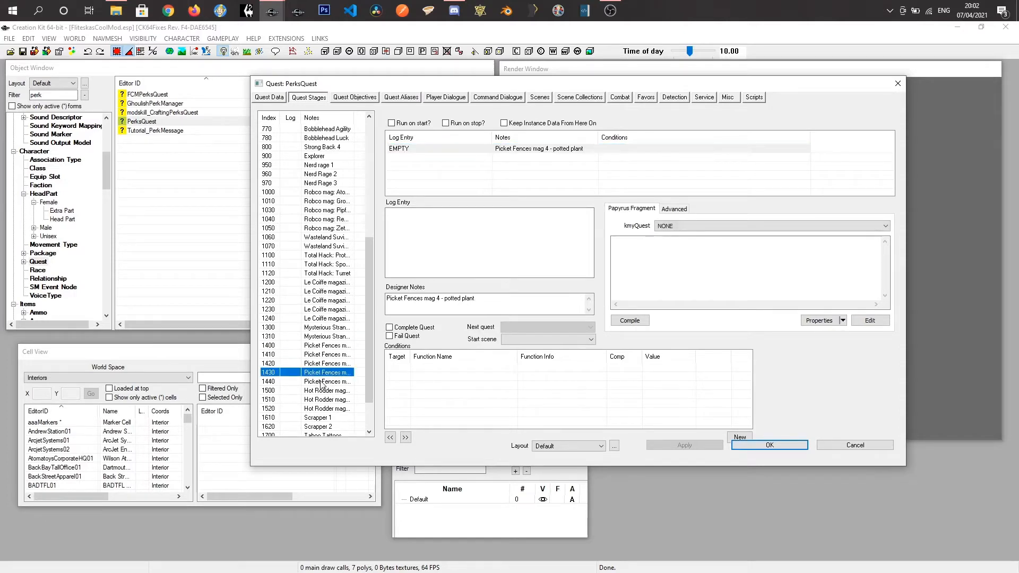
click(324, 382)
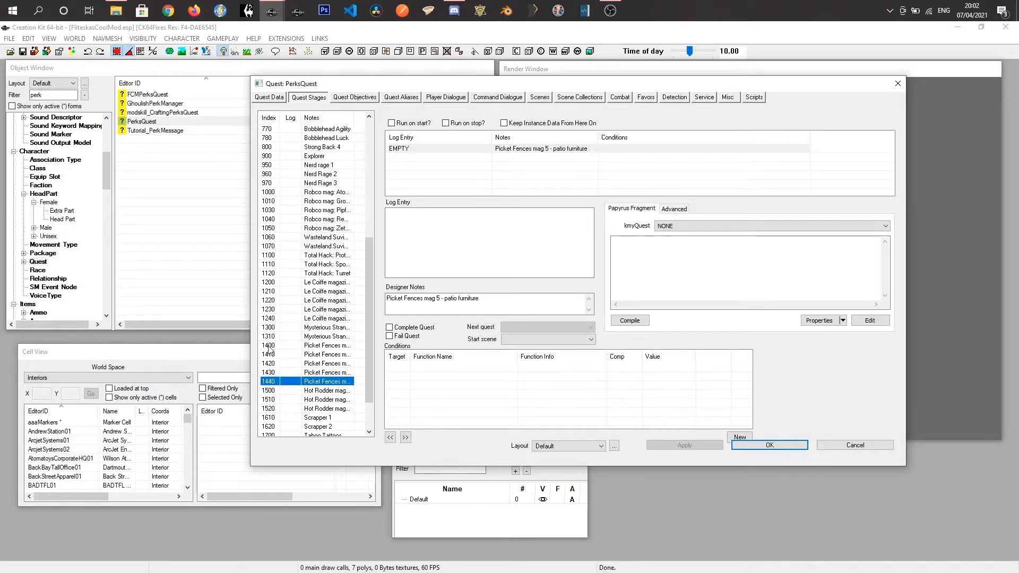
click(778, 448)
Filter the constructible objects by "lights" and open workshop_co_Hightechlights.
scroll(49, 237, up, 4)
scroll(57, 262, down, 5)
scroll(58, 268, down, 4)
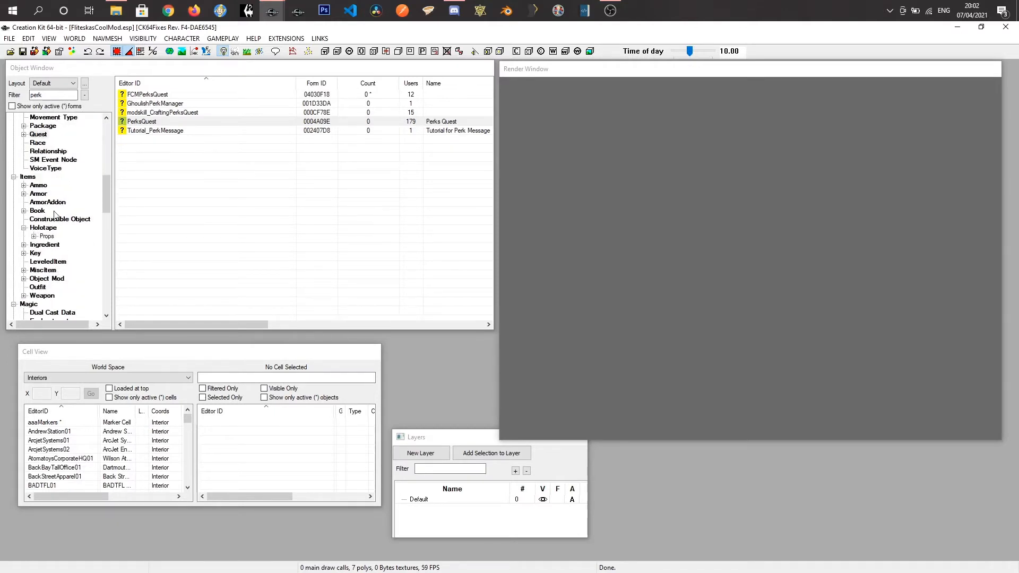
click(56, 218)
double_click(52, 95)
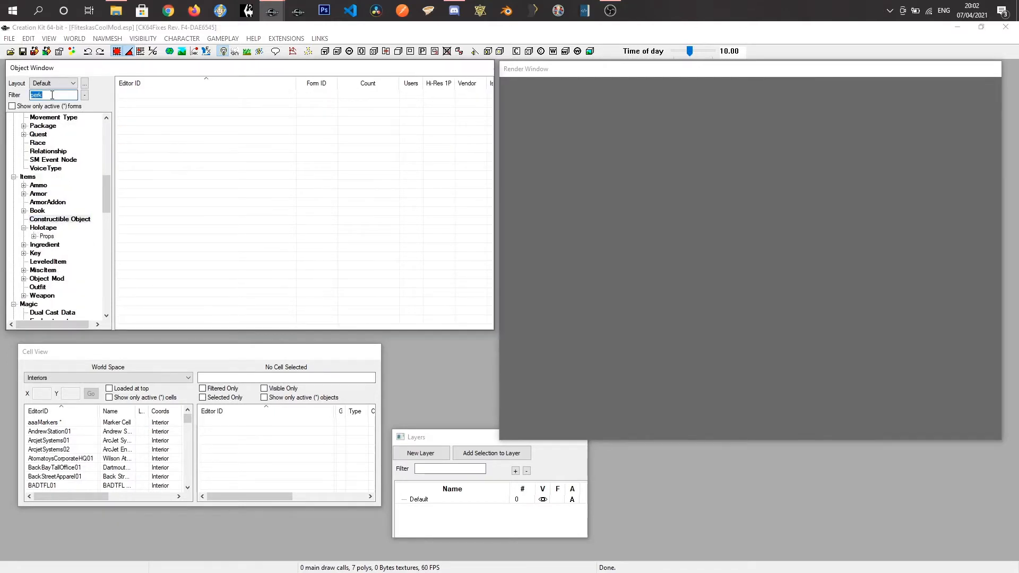
key(BackSpace)
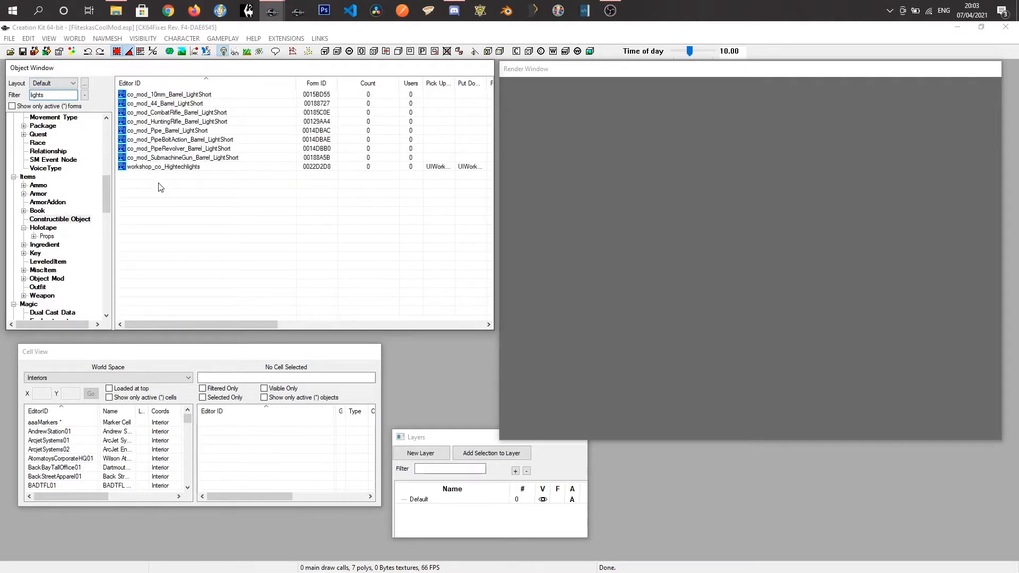
right_click(157, 169)
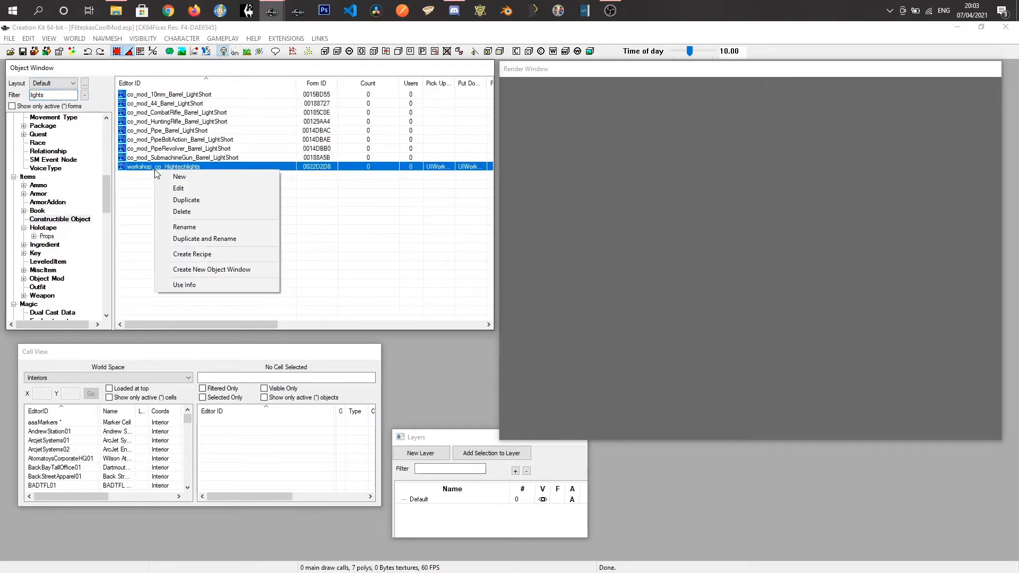
click(186, 190)
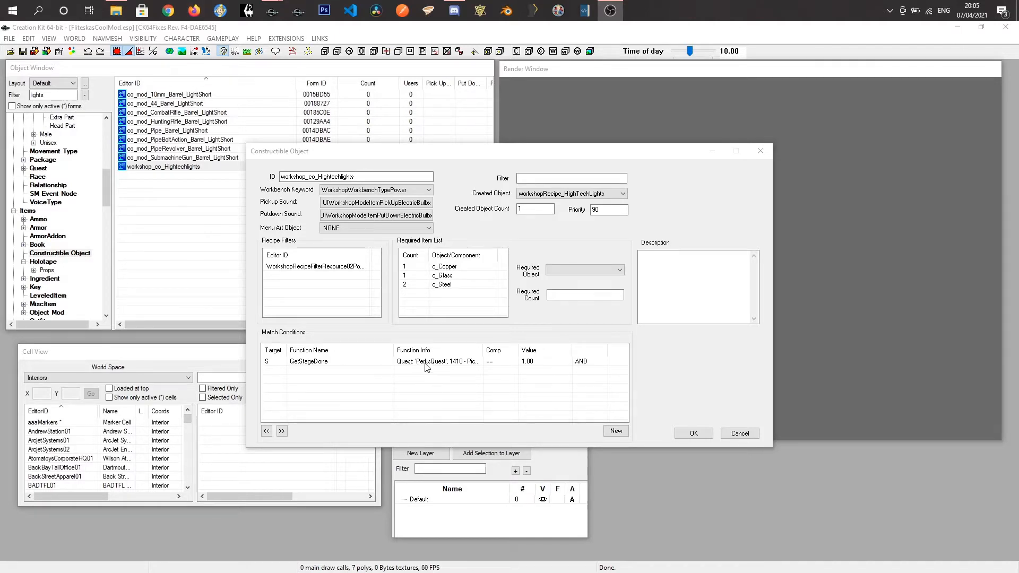
Widen the Function Info column to read the recipe's full GetStageDone match condition, and close the recipe.
drag(484, 350, 527, 351)
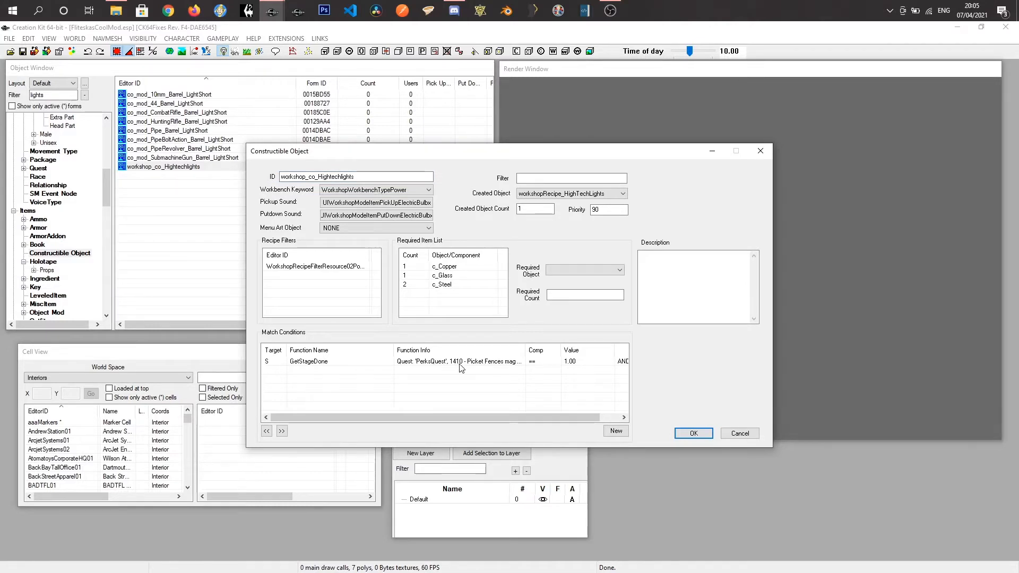
drag(526, 350, 582, 350)
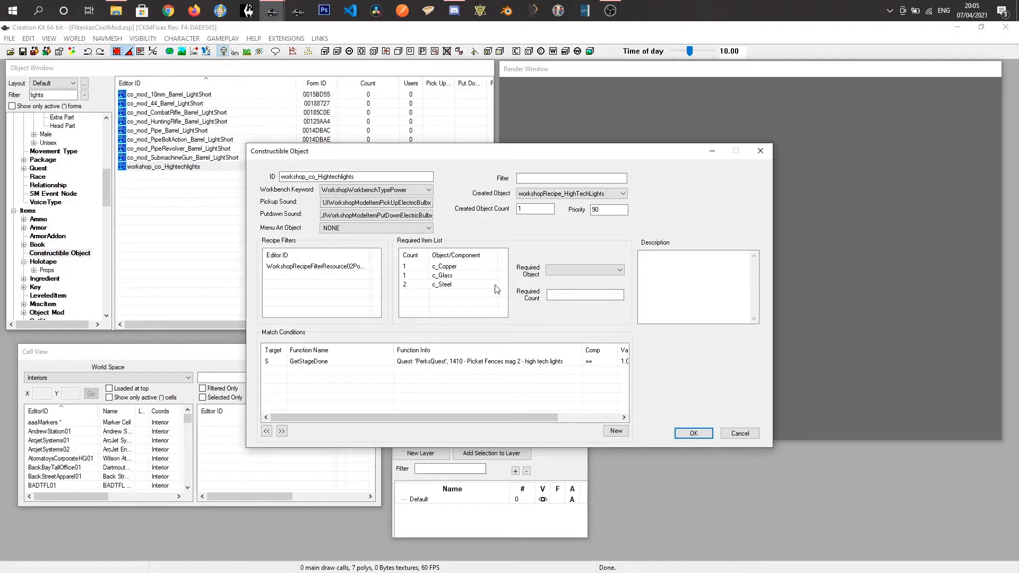
drag(529, 418, 551, 418)
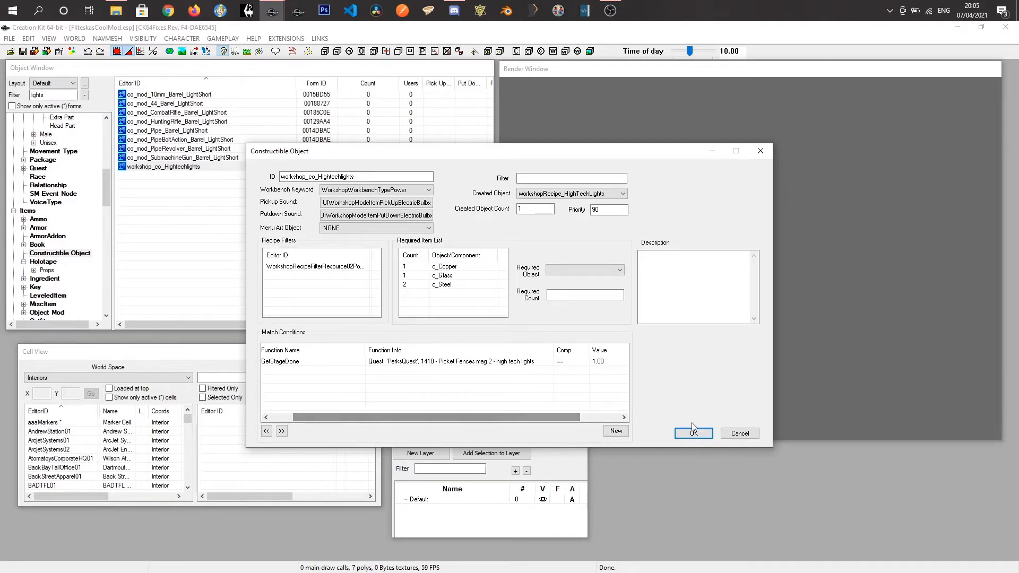
click(686, 436)
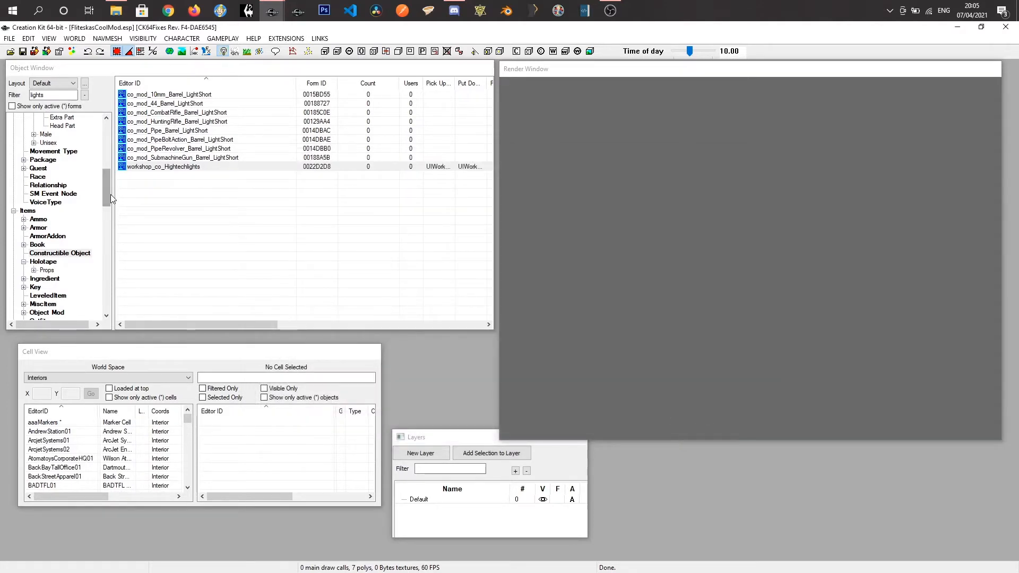
Show the book forms and filter them by "picket".
mouse_move(106, 193)
mouse_down()
mouse_move(110, 277)
mouse_move(107, 202)
mouse_up()
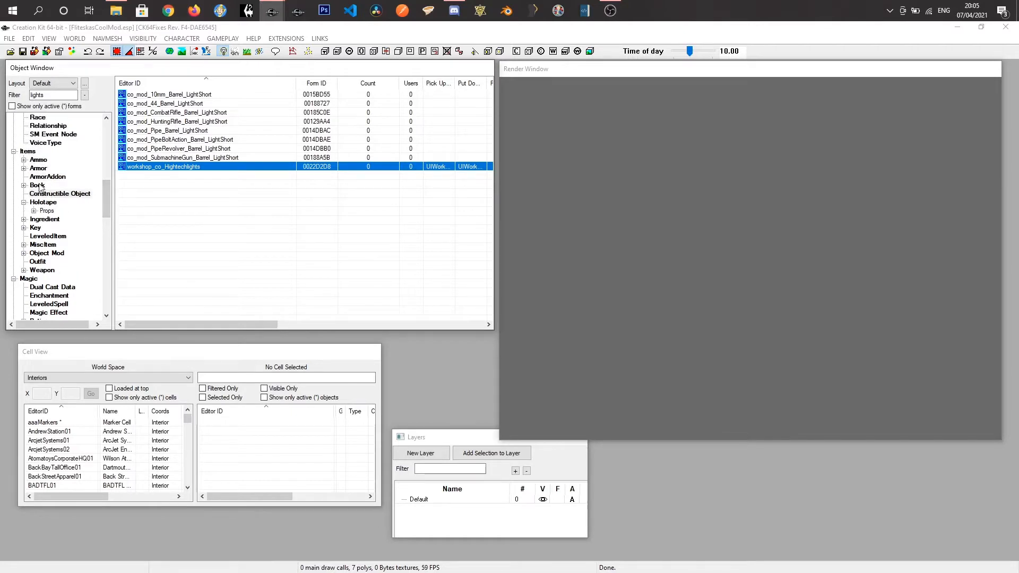
click(38, 185)
double_click(57, 95)
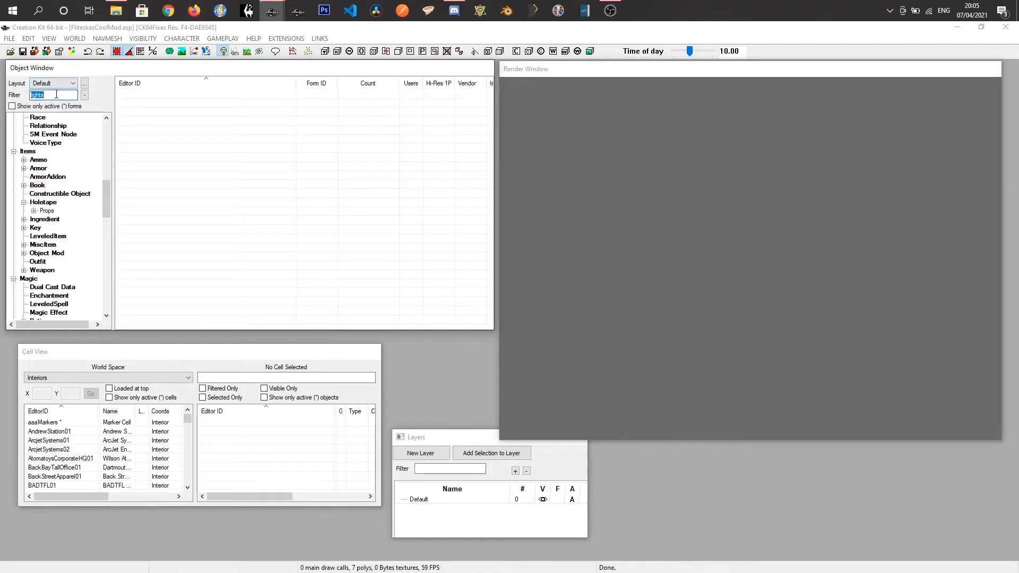
text(picket)
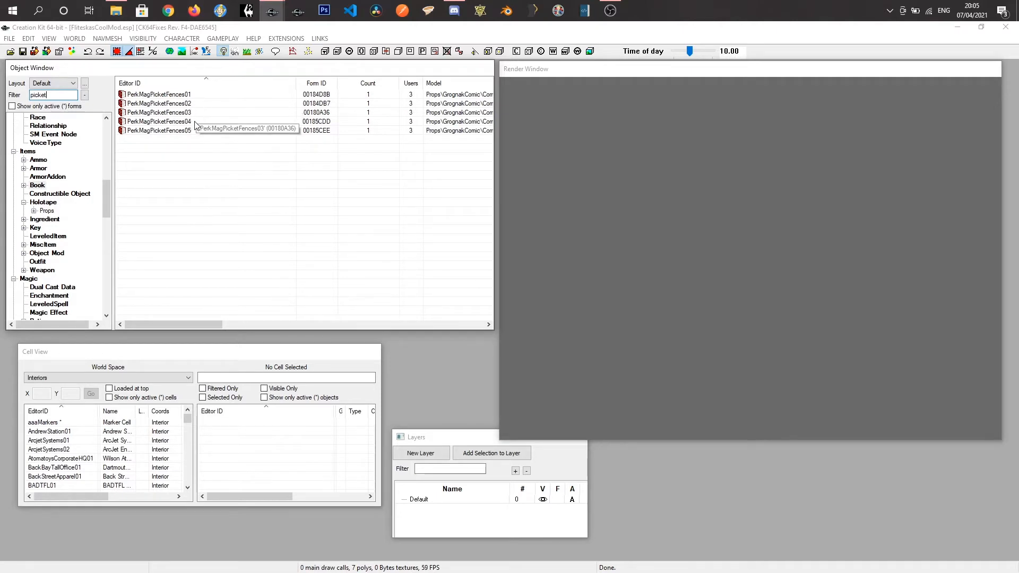
Edit PerkMagPicketFences01, set its ID to FCMFurnMag01 and save it as a new form.
right_click(181, 97)
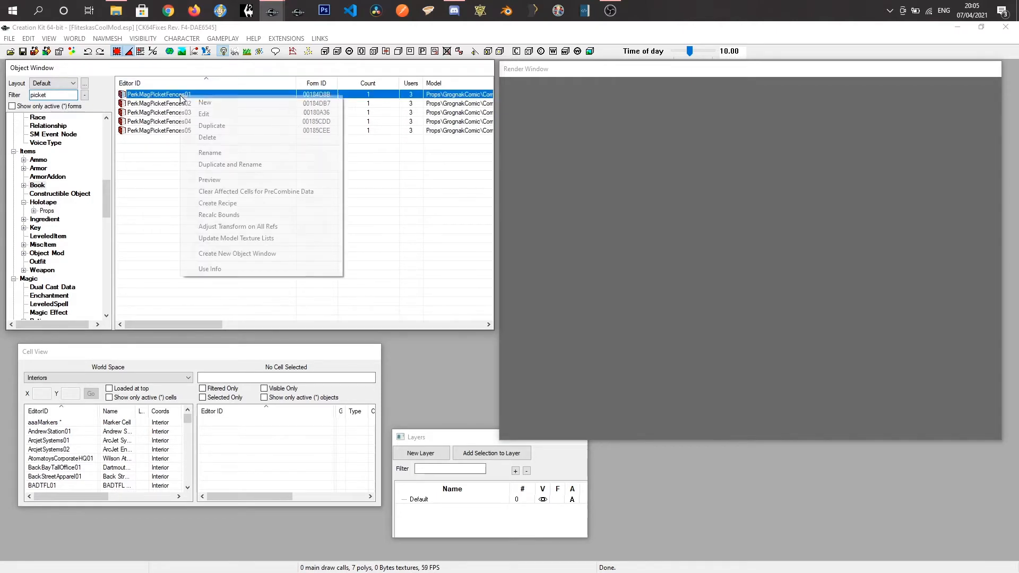
click(205, 114)
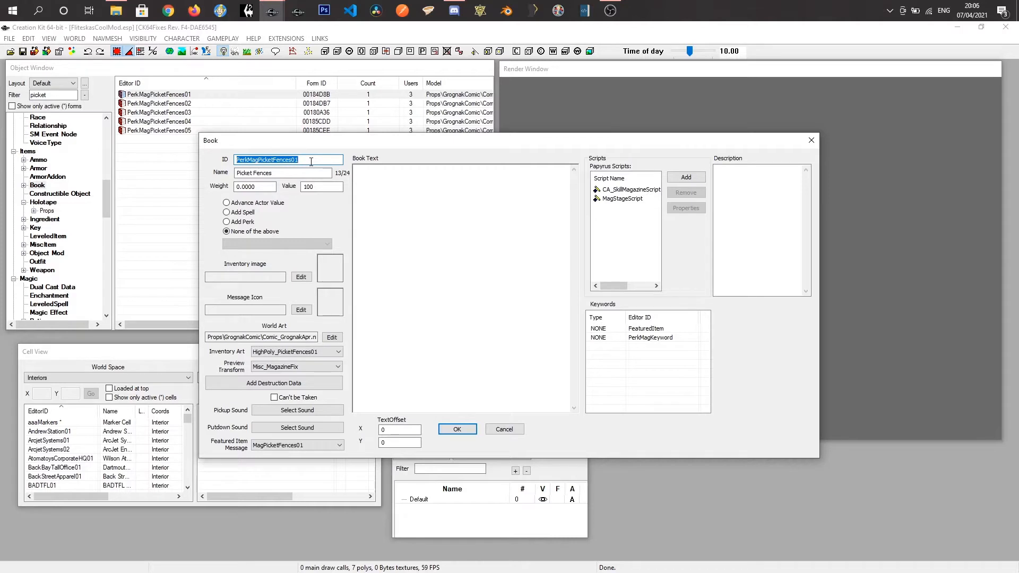
text(FCM)
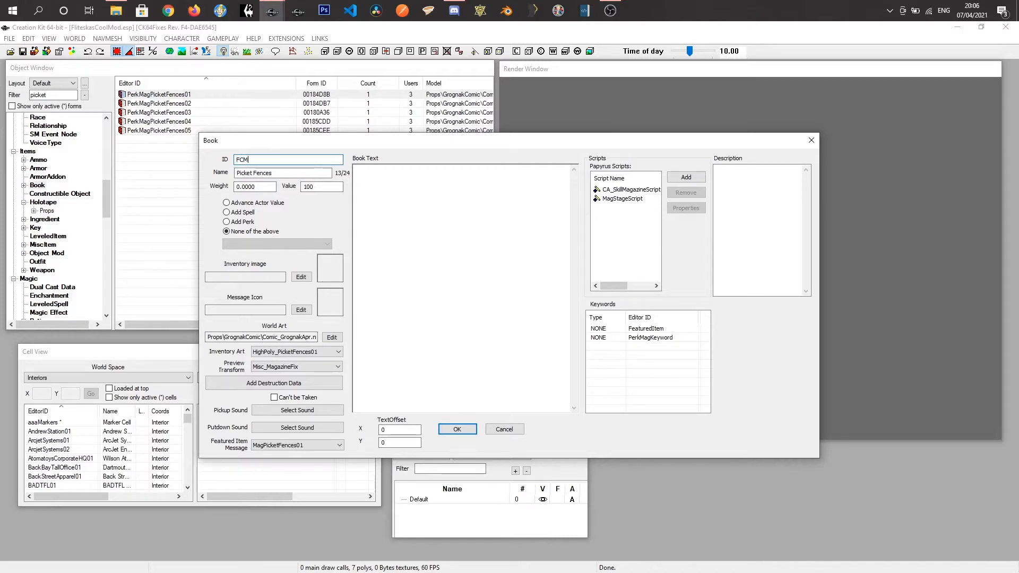
text(FurnMag01)
key(Tab)
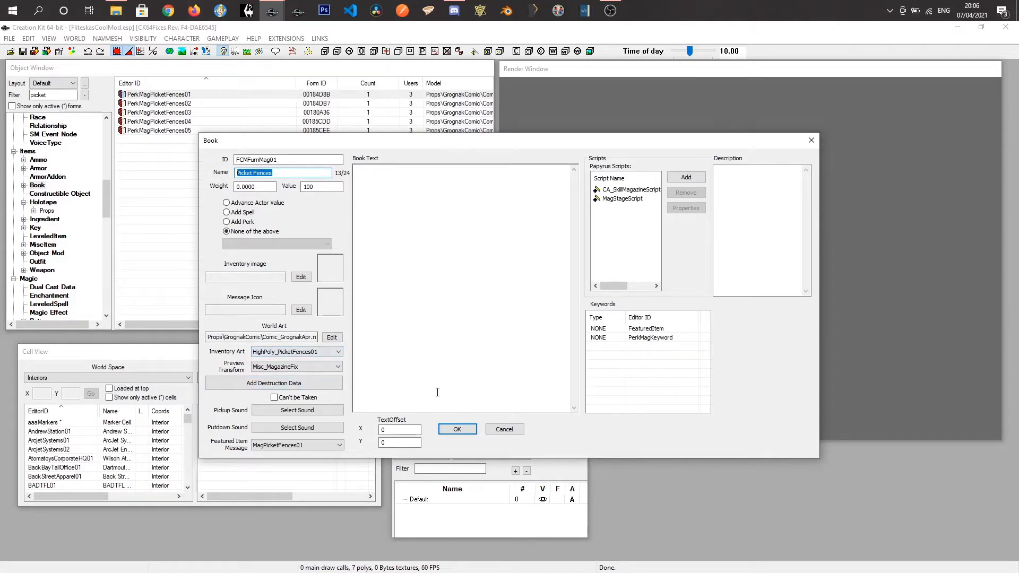
click(457, 430)
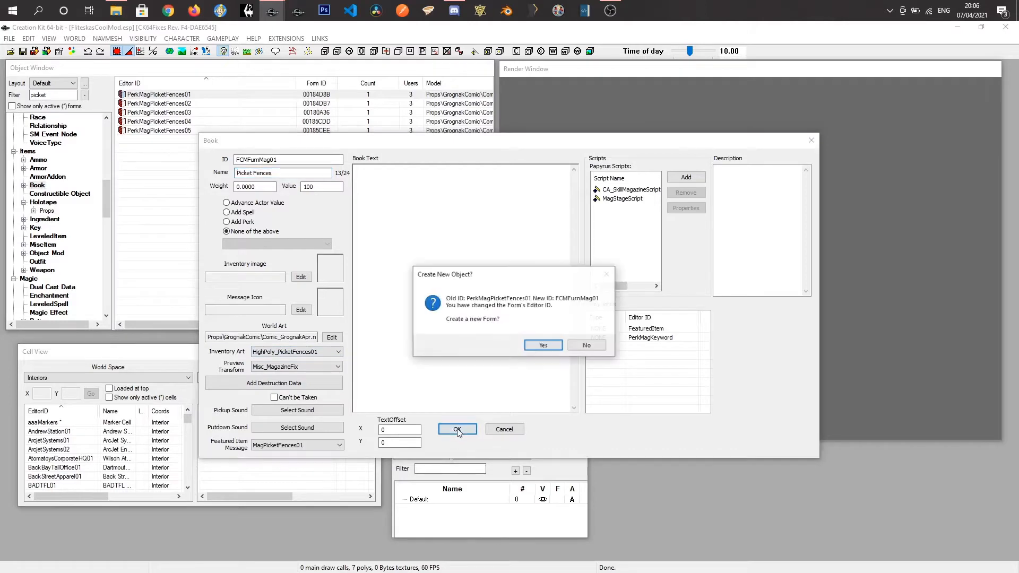
click(544, 347)
Filter the book forms by "fcm" and show the quests matching the same filter.
double_click(58, 94)
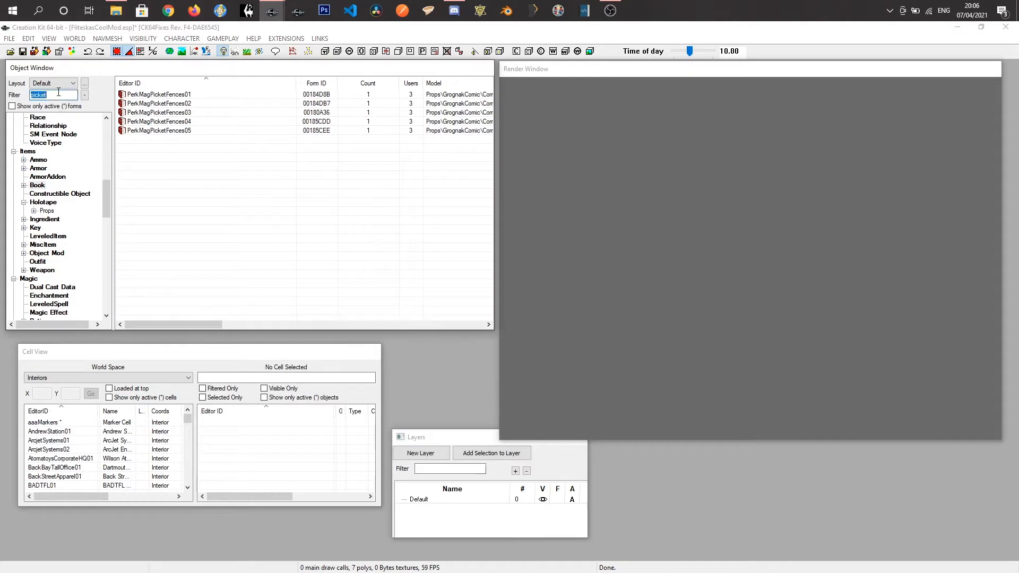
text(fcm)
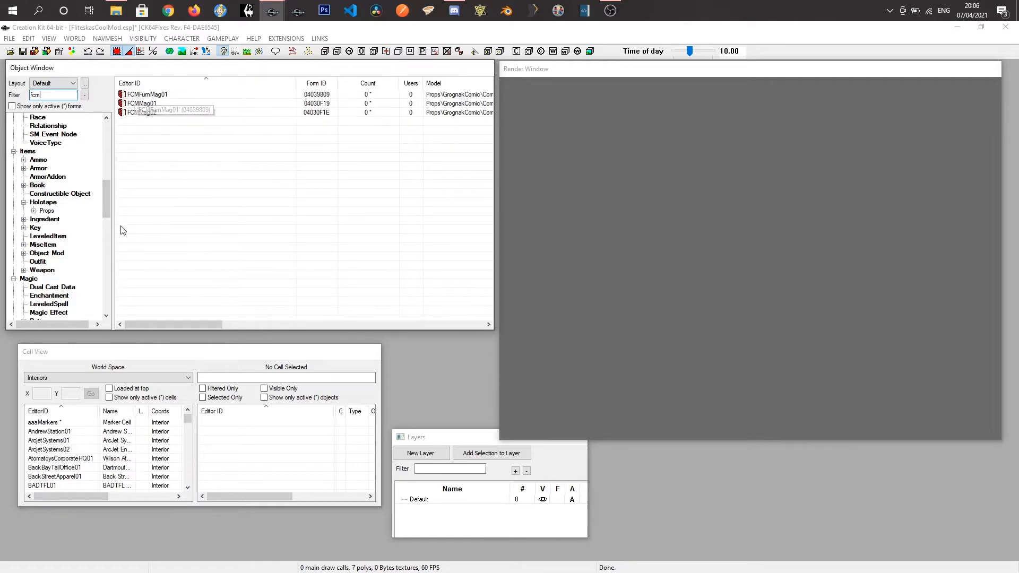
drag(106, 200, 103, 176)
click(36, 262)
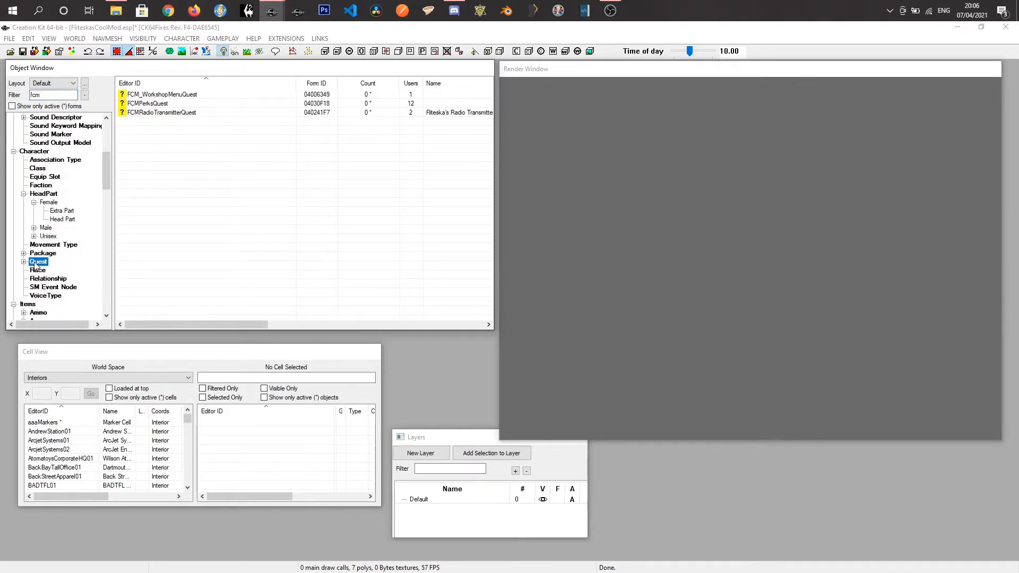
Create a new quest with the ID FCMPerksQuest02 and priority 41.
right_click(155, 142)
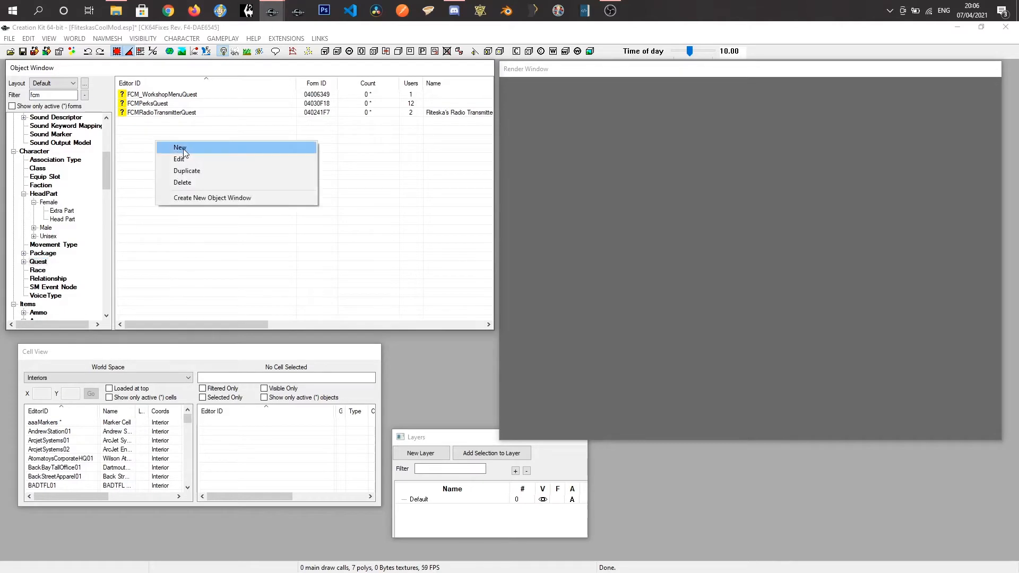
click(187, 148)
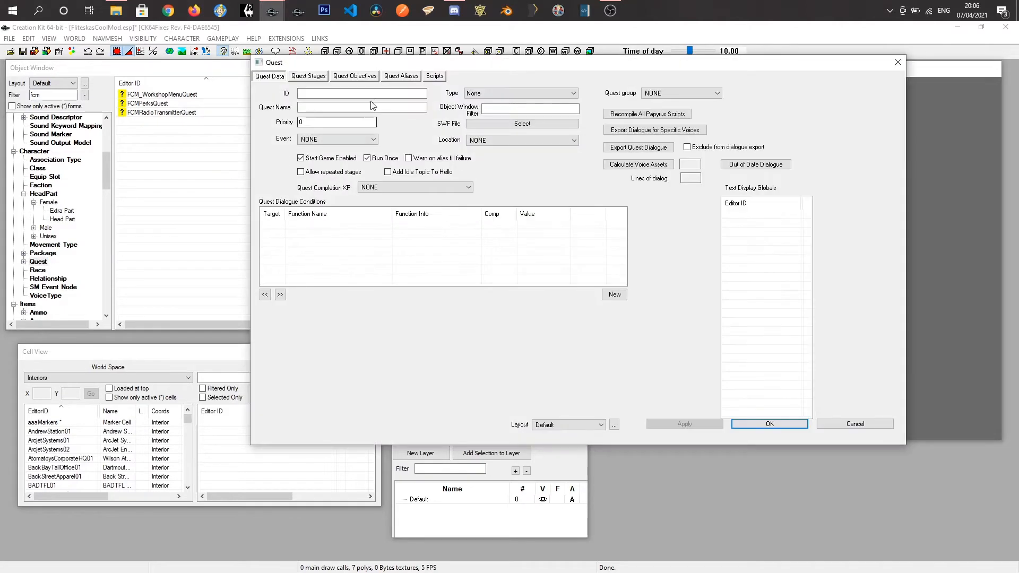
drag(330, 67, 337, 114)
click(318, 141)
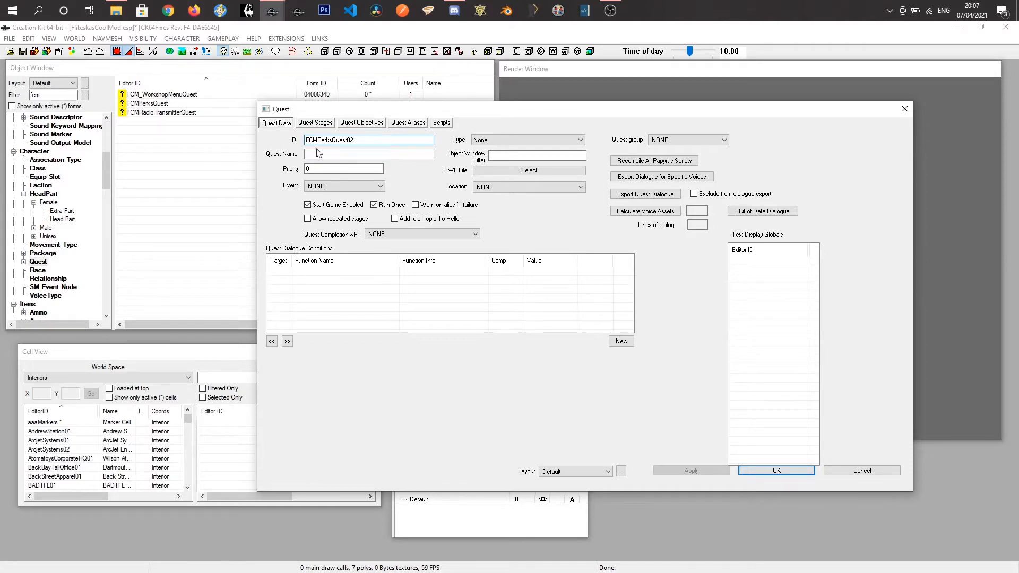
double_click(324, 170)
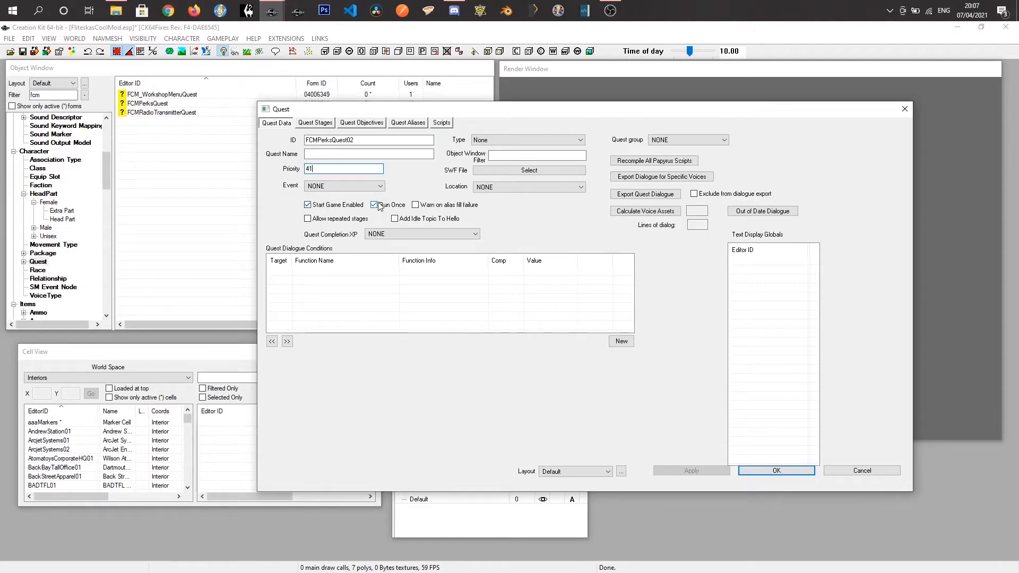
Add stage 0 to the new quest and set it to run on start.
click(317, 123)
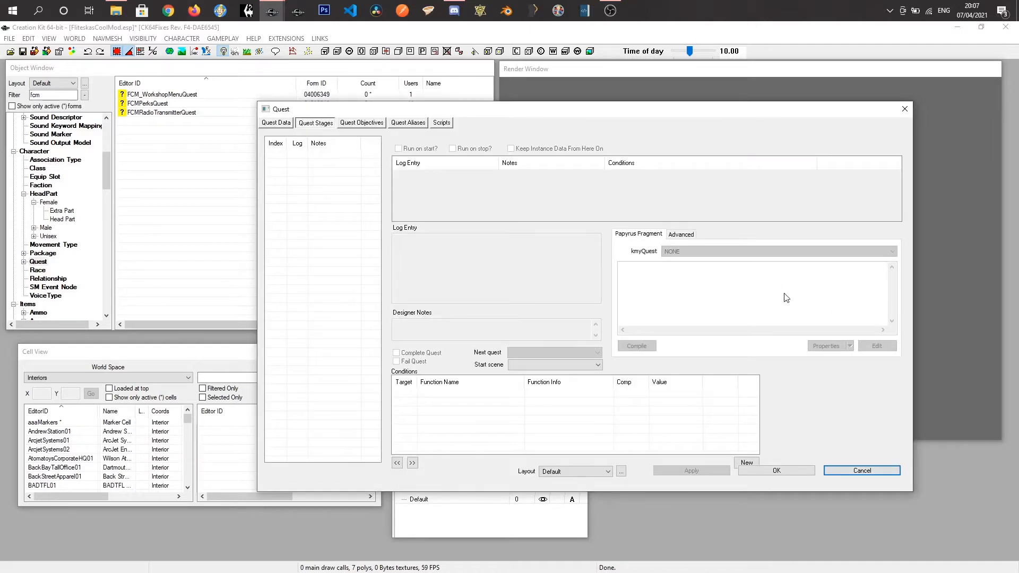
right_click(288, 182)
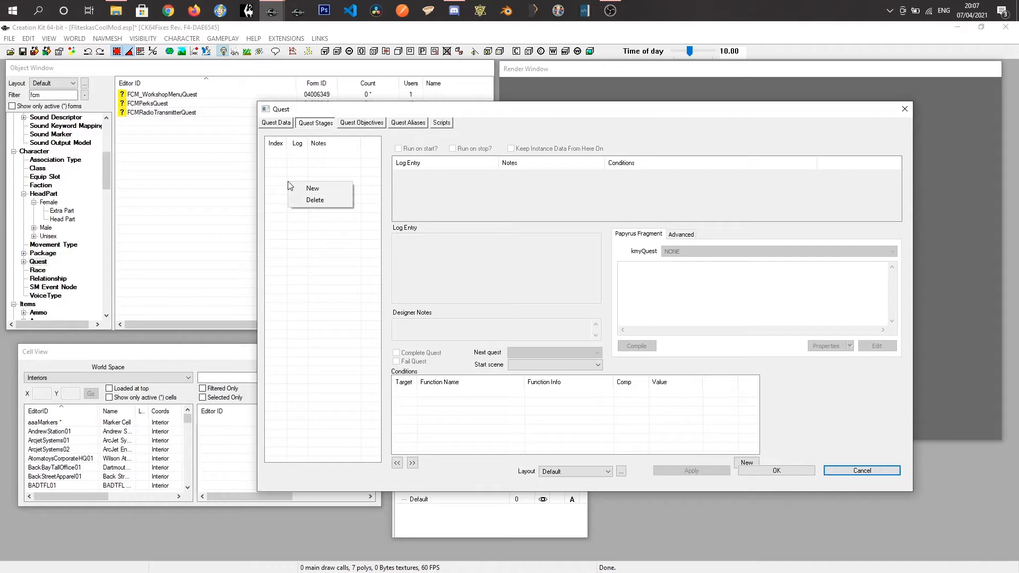
click(313, 189)
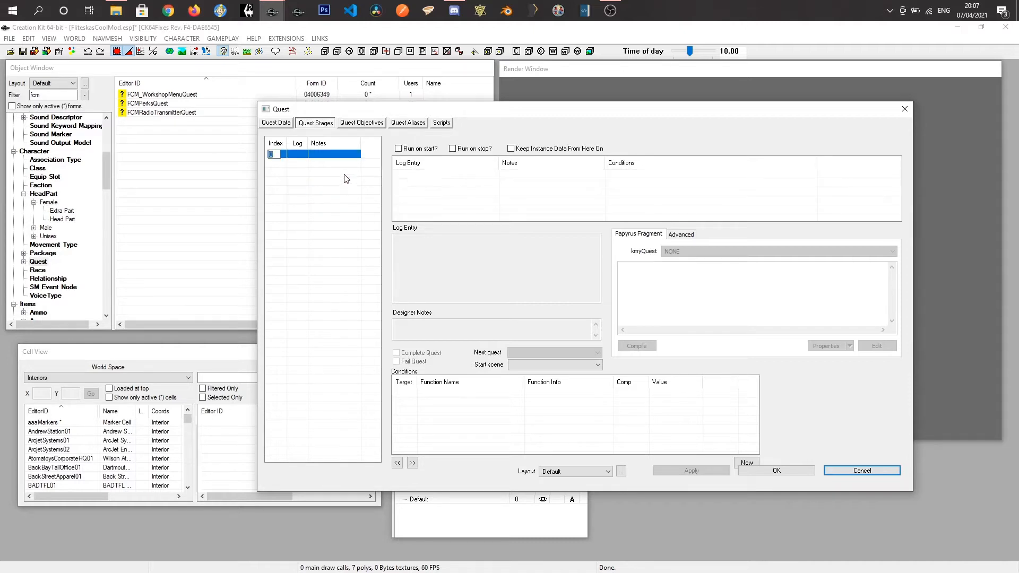
click(399, 150)
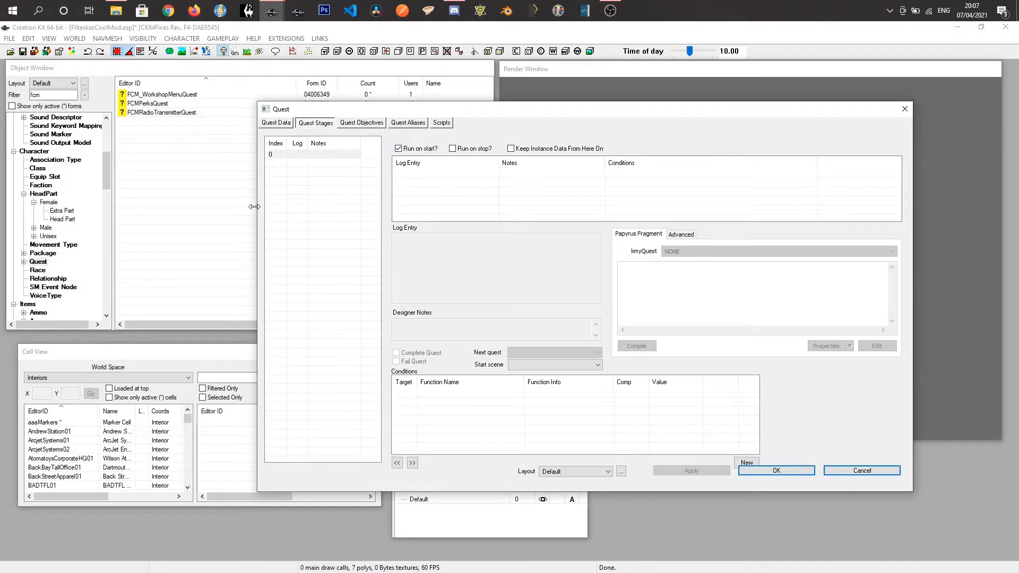
Add quest stage 10 with an empty log entry whose designer notes read "Unlock chairs".
click(326, 200)
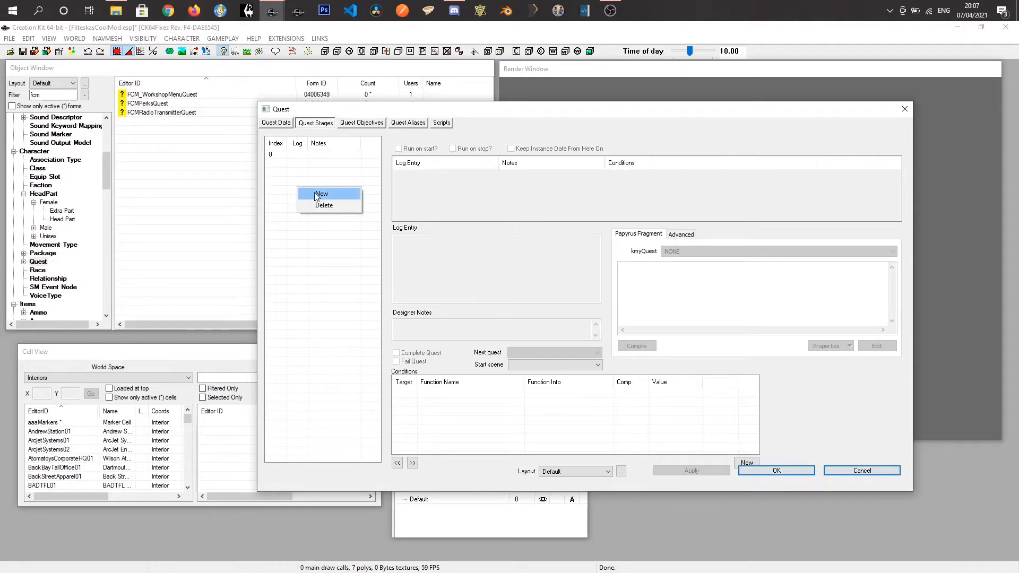
click(316, 193)
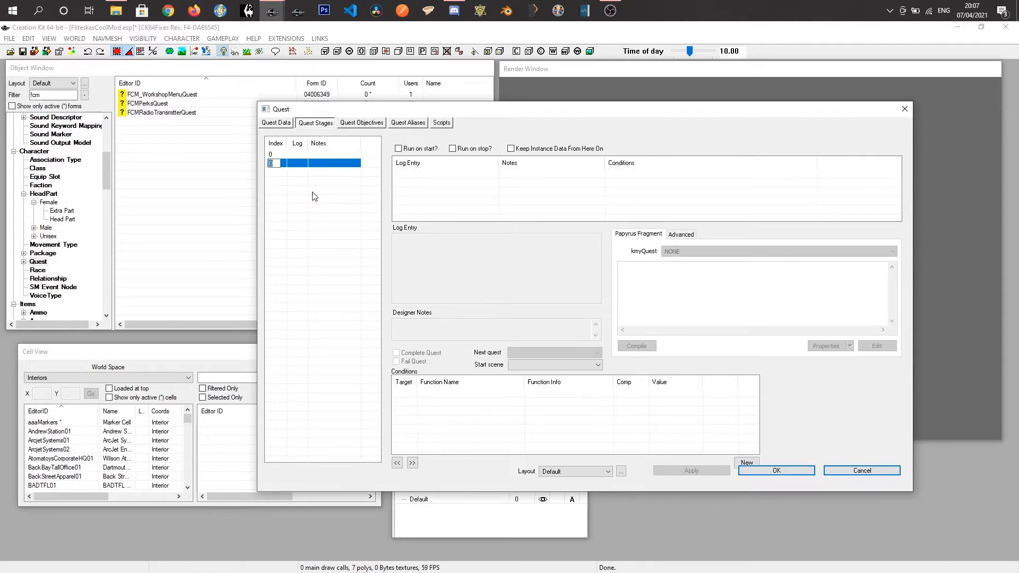
text(10)
right_click(412, 187)
click(424, 190)
click(420, 323)
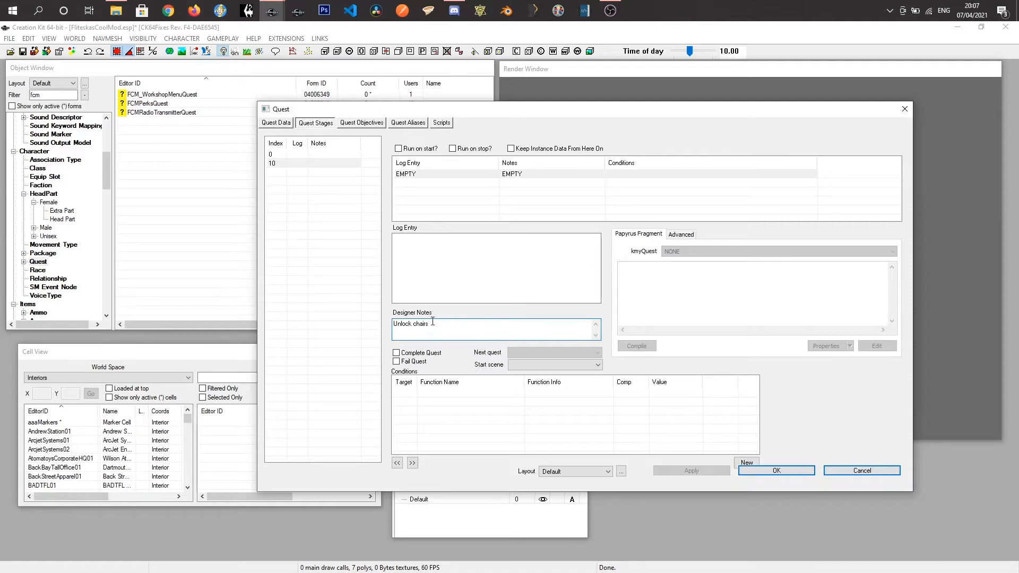
text(irs)
click(330, 165)
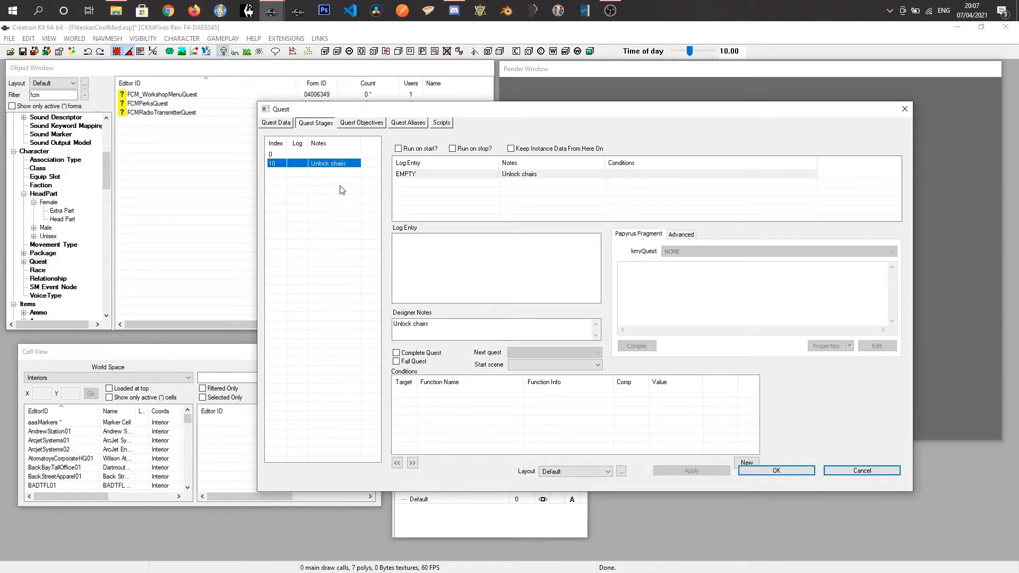
Add quest stage 20 with an empty log entry whose designer notes read "Unlock Tables".
right_click(325, 205)
click(348, 210)
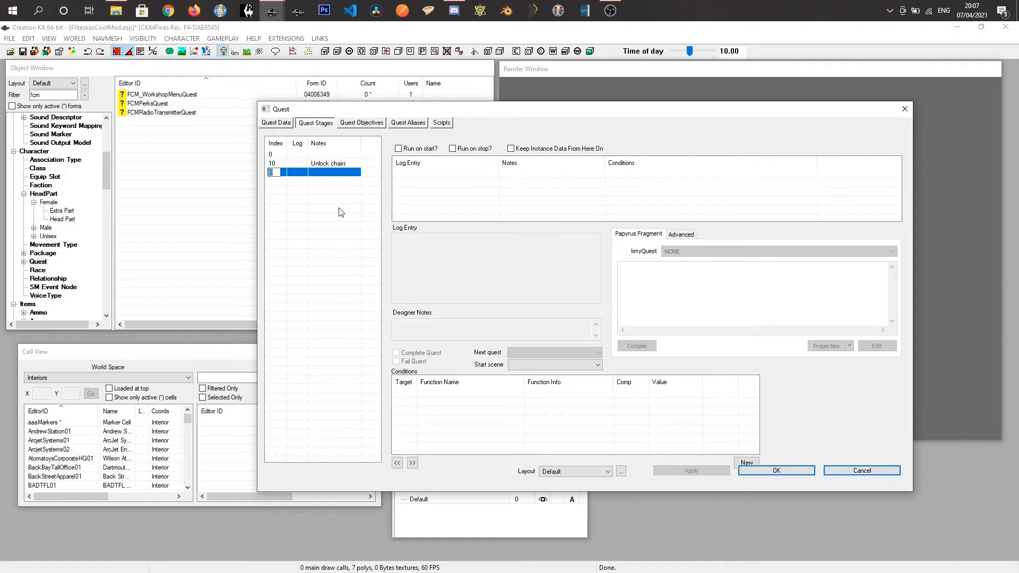
right_click(435, 191)
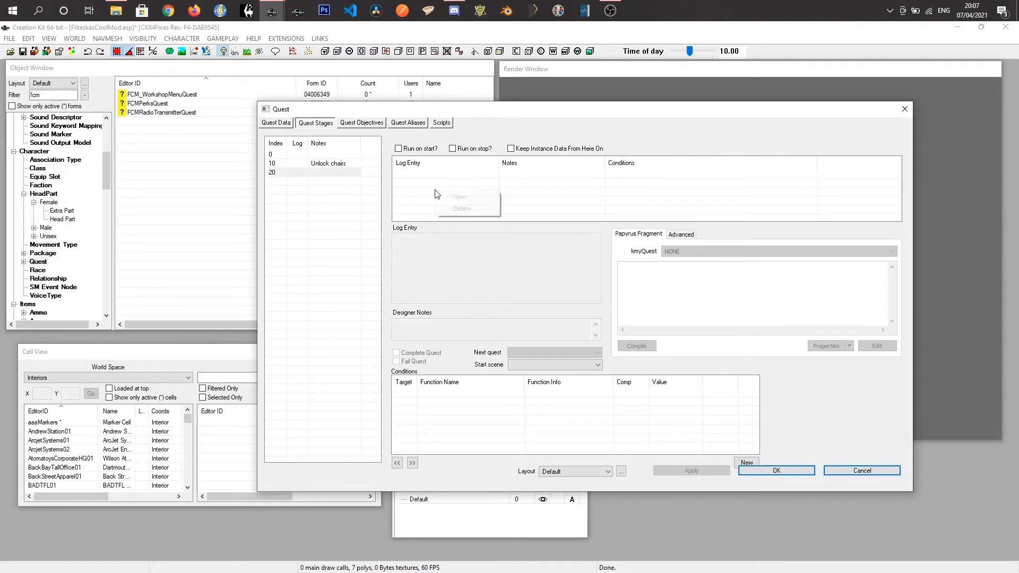
click(460, 197)
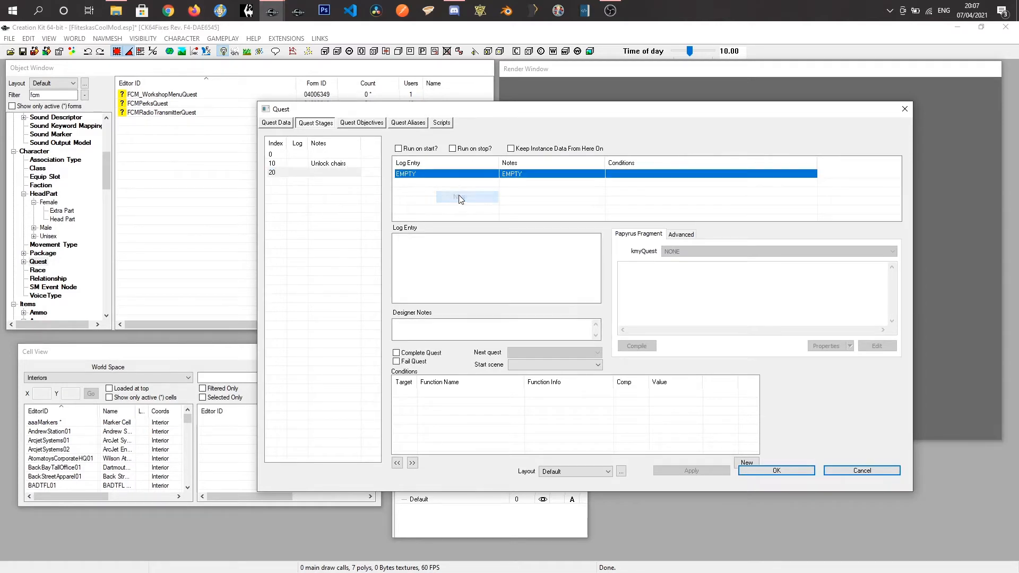
click(426, 333)
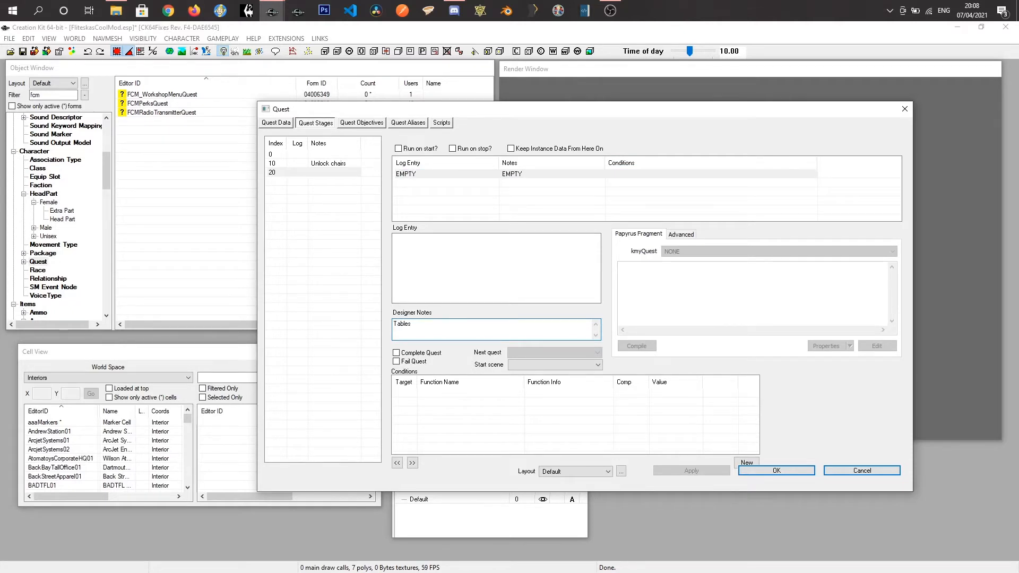
text(Unlock)
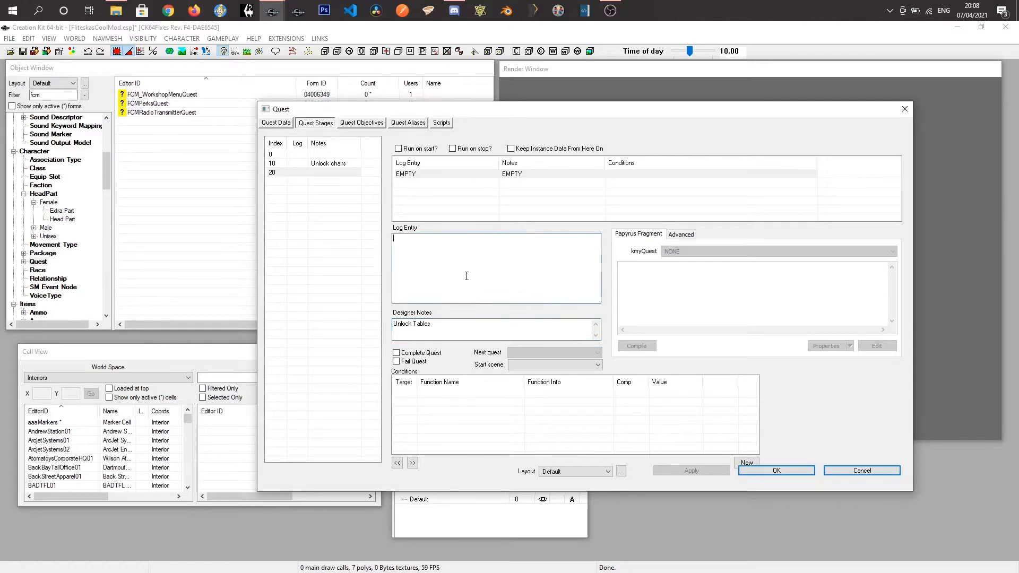
click(291, 210)
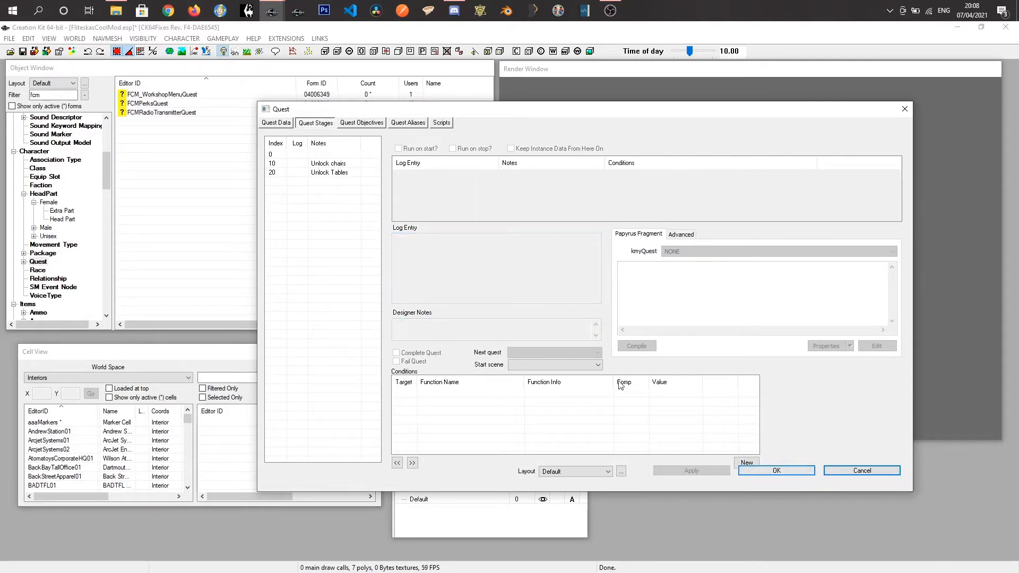
Recheck the quest's general data and its stages, and save the quest FCMPerksQuest02.
click(277, 124)
click(316, 123)
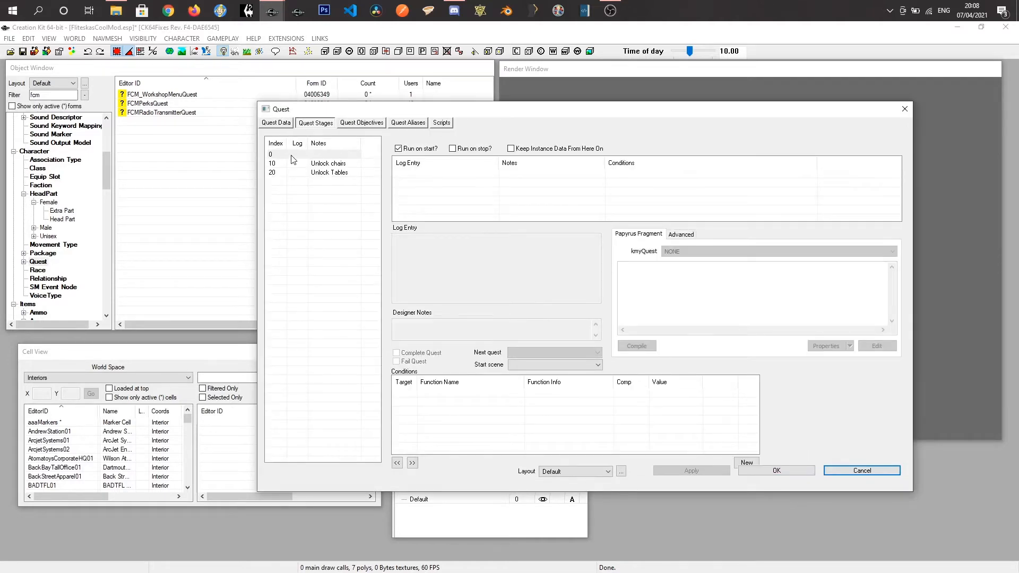
click(277, 123)
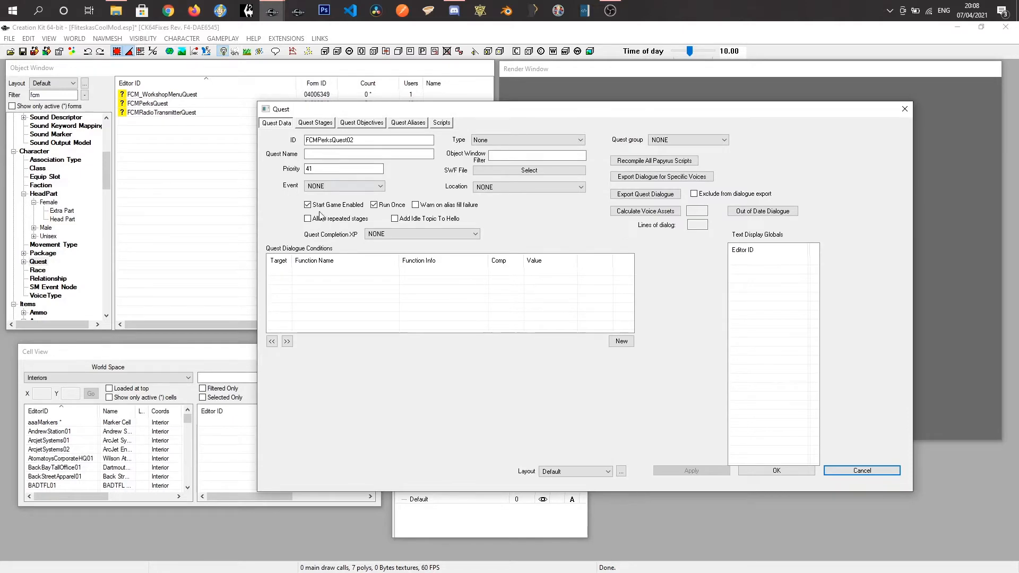
click(767, 471)
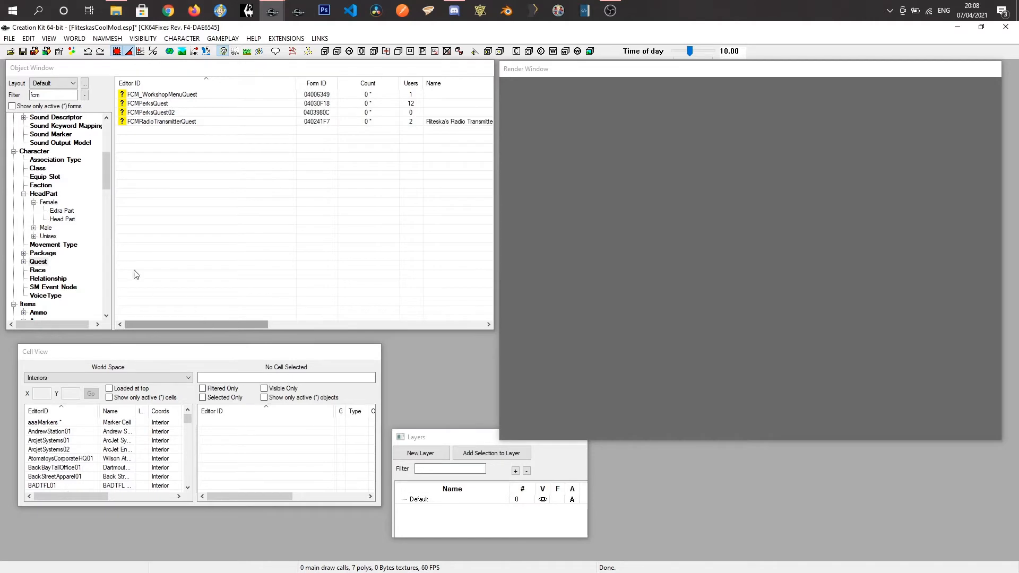
In the book FCMFurnMag01, set the PerksQuest property of MagStageScript to FCMPerksQuest02.
drag(106, 177, 109, 199)
click(37, 227)
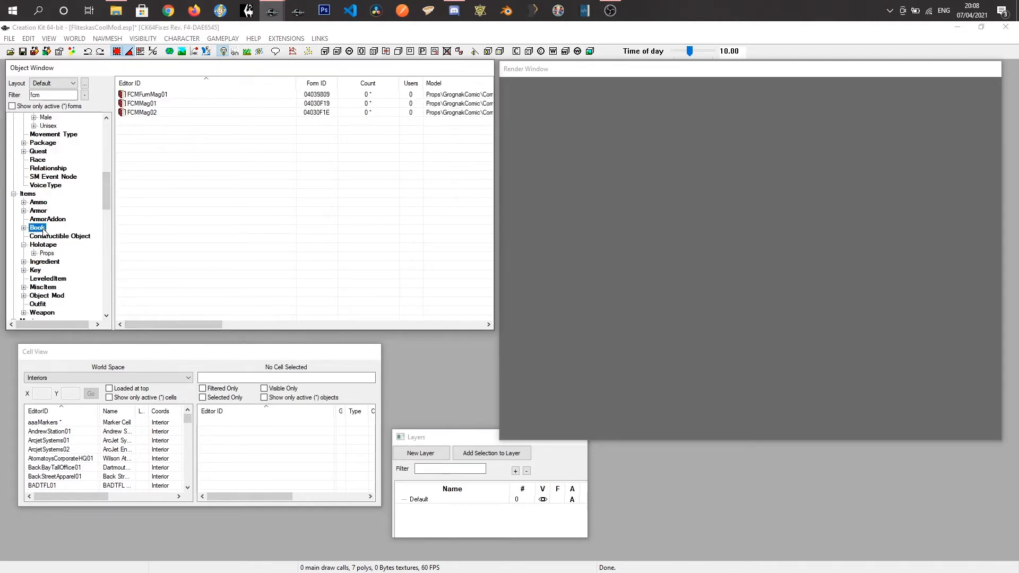
click(148, 96)
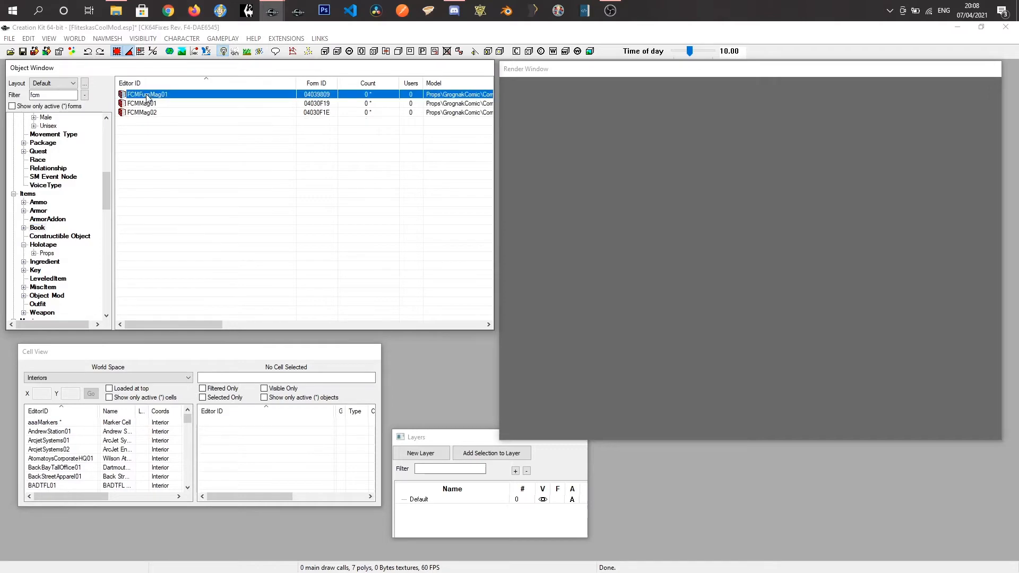
double_click(148, 95)
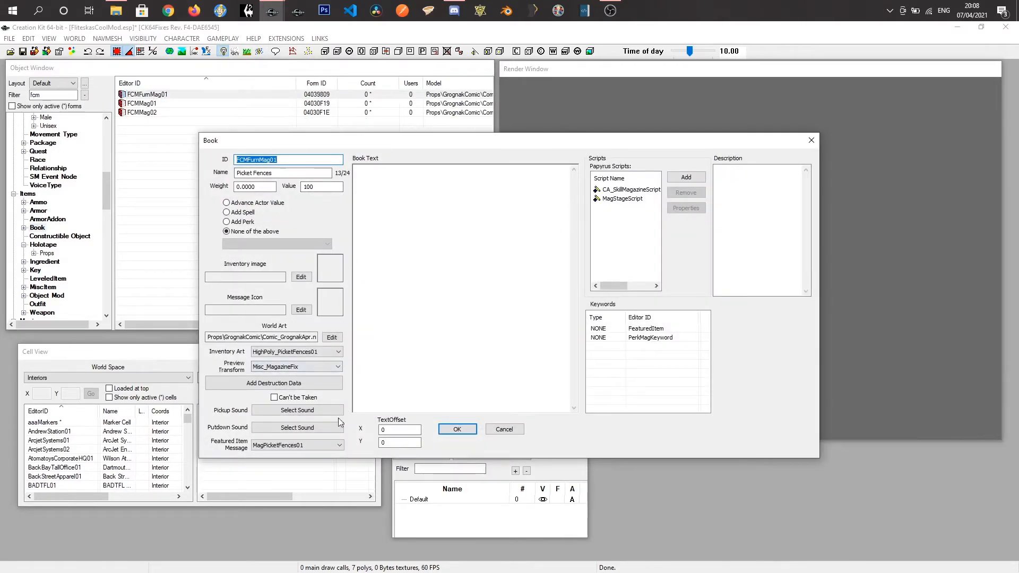
click(625, 200)
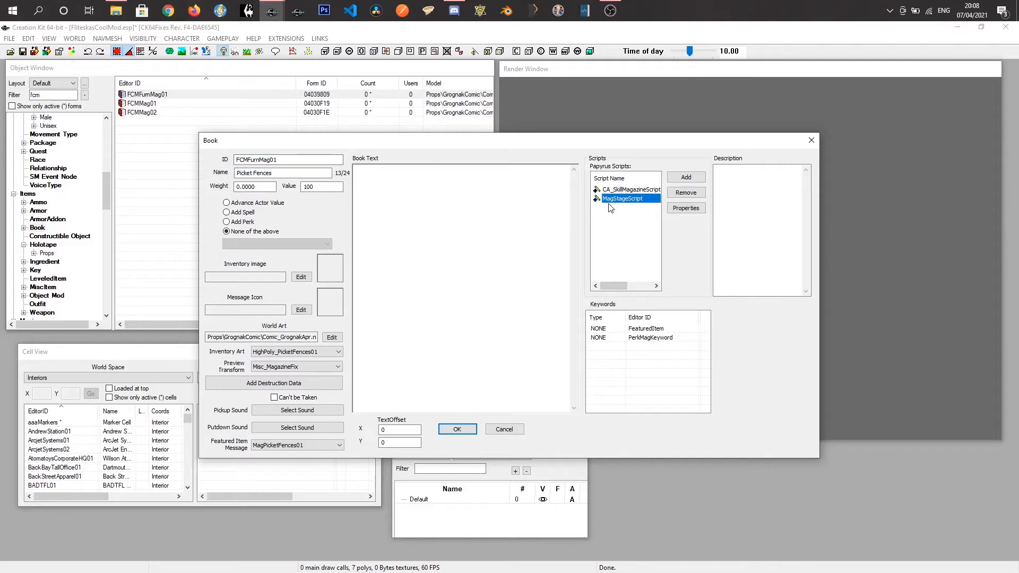
click(687, 207)
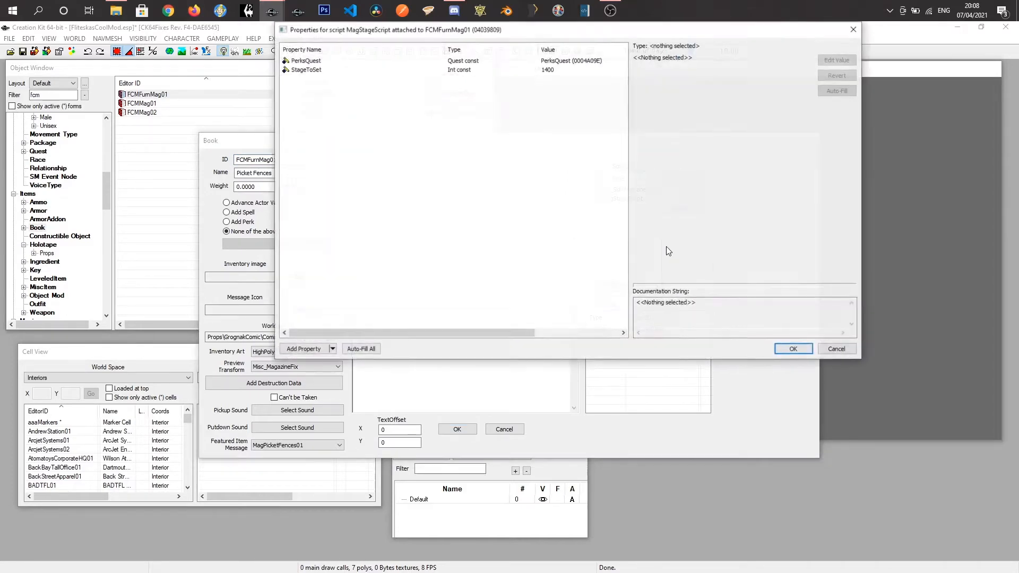
click(474, 61)
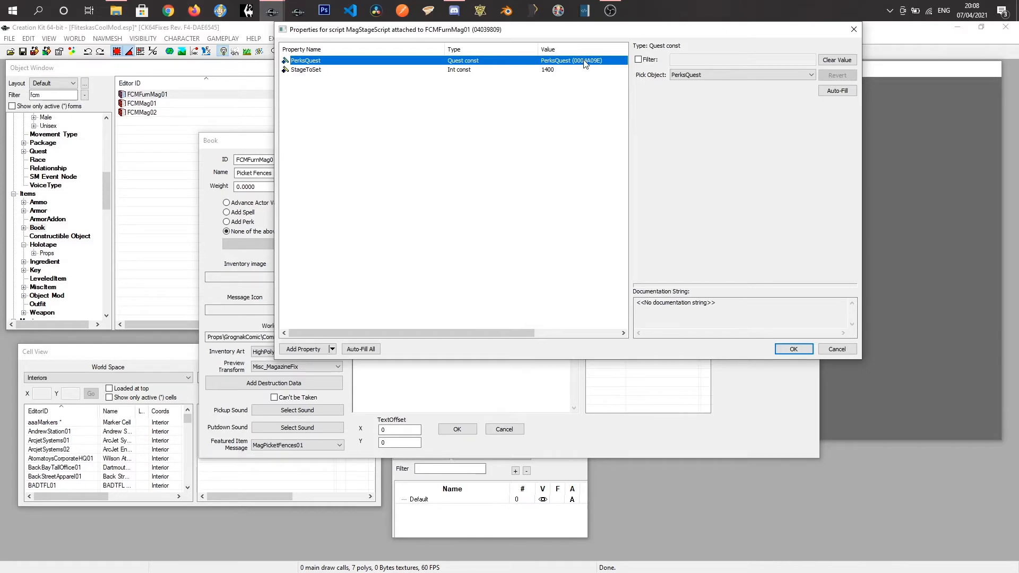
click(712, 75)
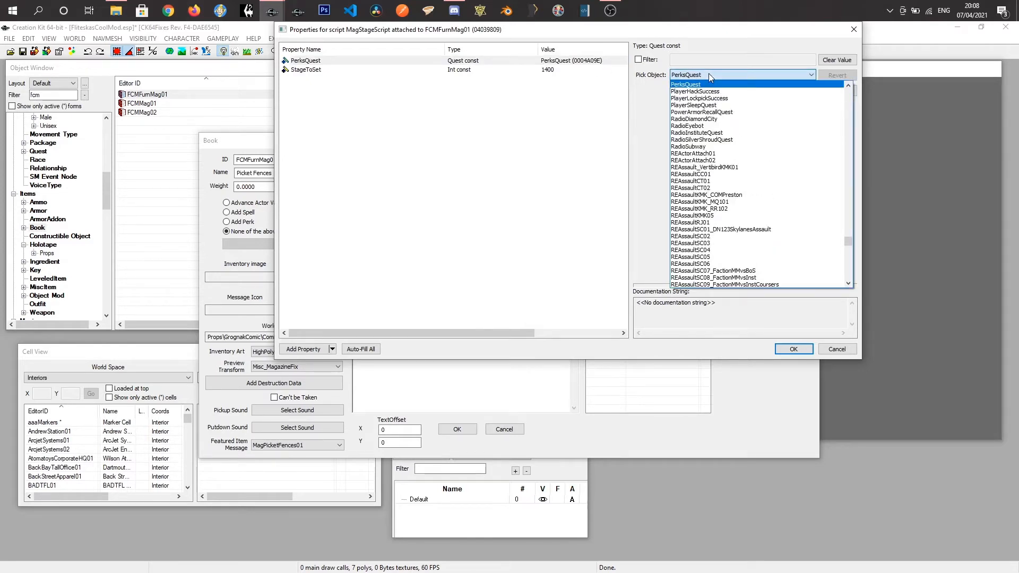
text(fcm)
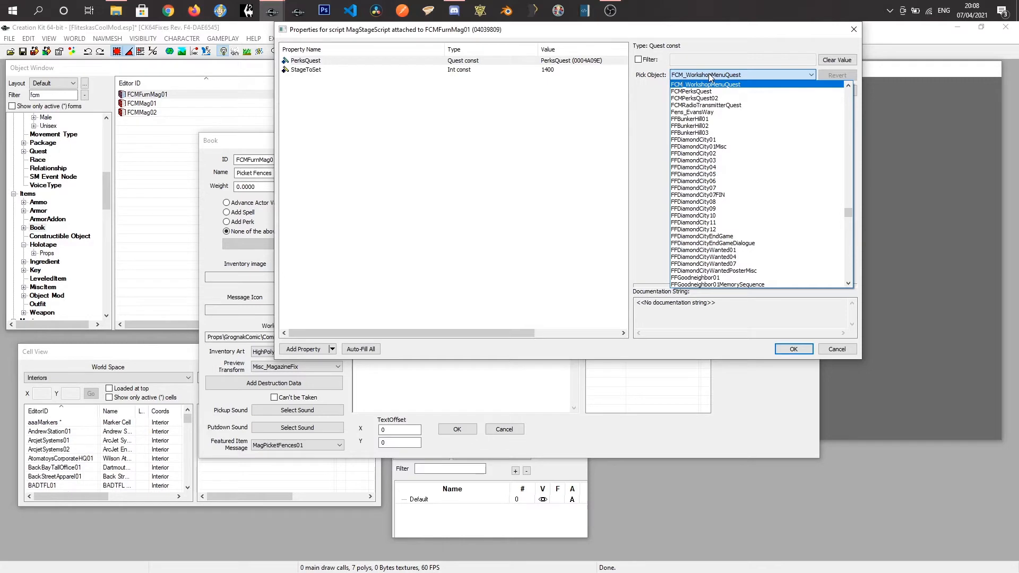
click(706, 98)
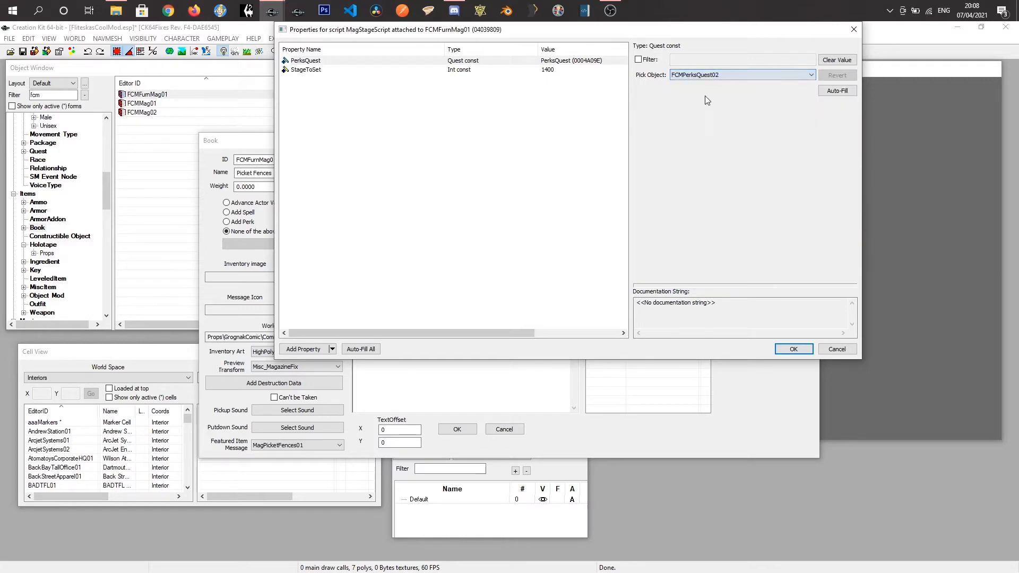
Replace the StageToSet integer value of MagStageScript and accept the script properties.
click(467, 70)
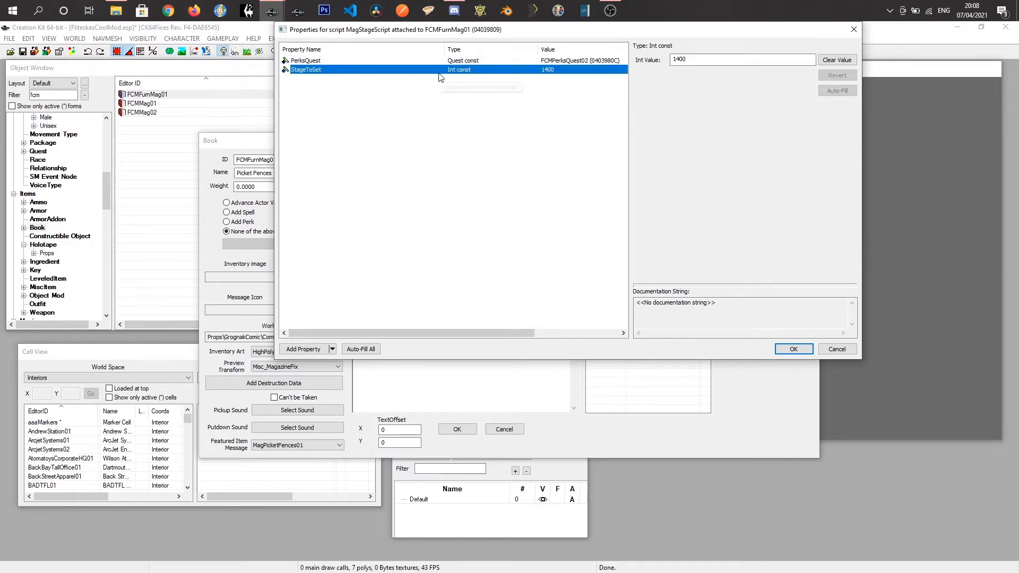
drag(404, 34, 457, 85)
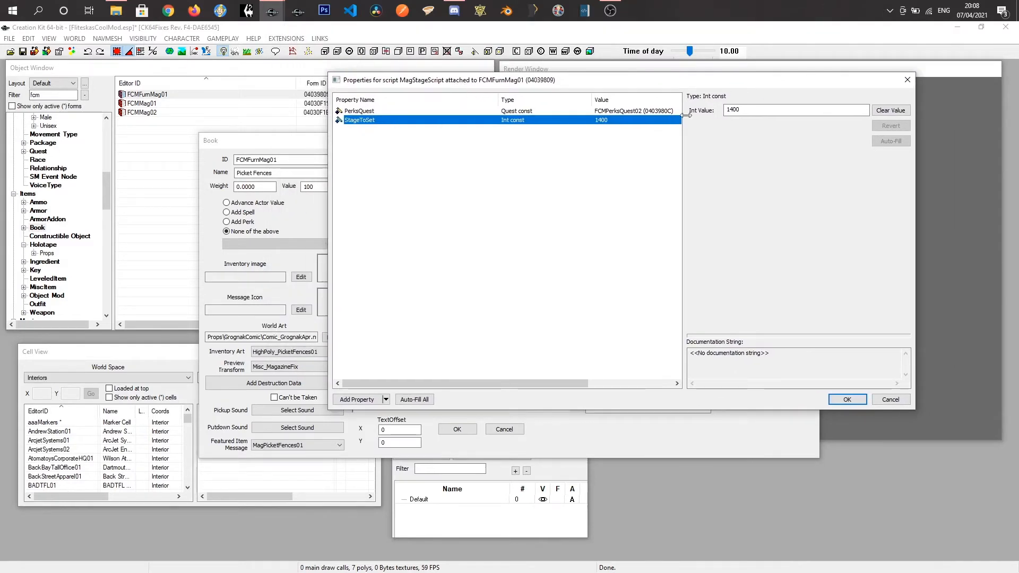
click(750, 109)
drag(751, 109, 716, 113)
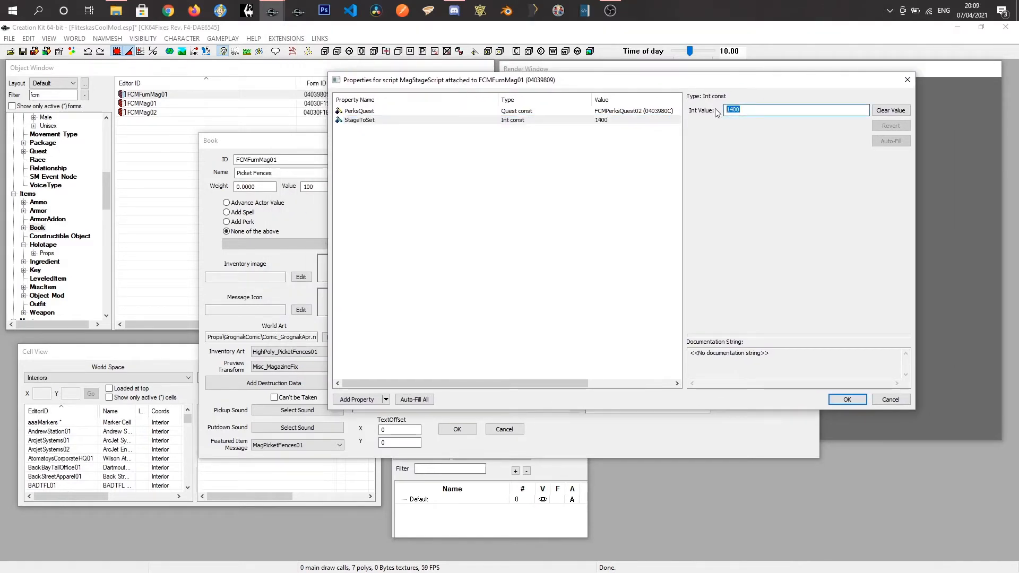
text(1)
click(566, 245)
click(846, 399)
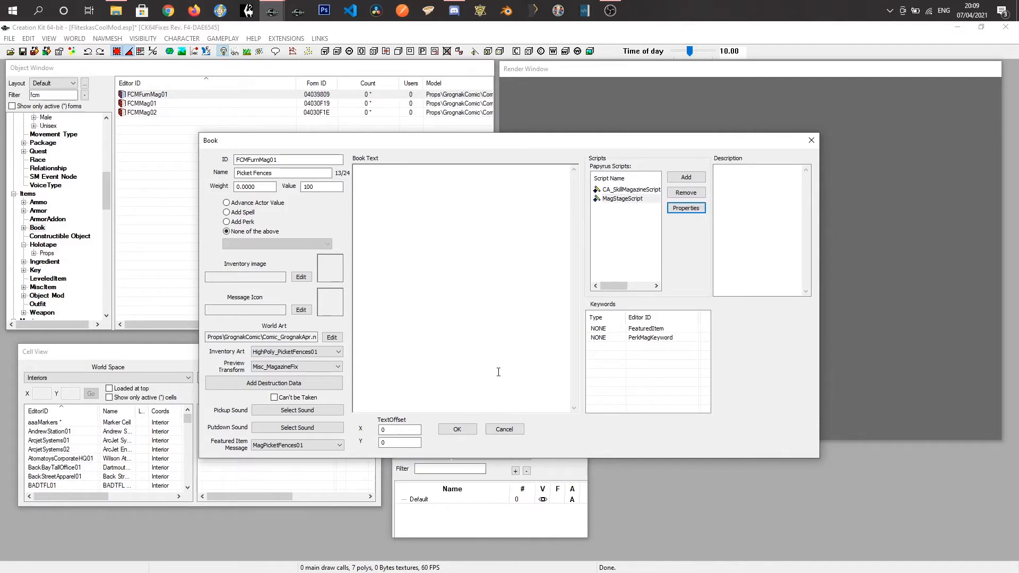
Inspect the magazine's world art model and material swap, rotating the preview, and save the book FCMFurnMag01.
click(332, 338)
drag(616, 202, 612, 236)
drag(658, 209, 641, 228)
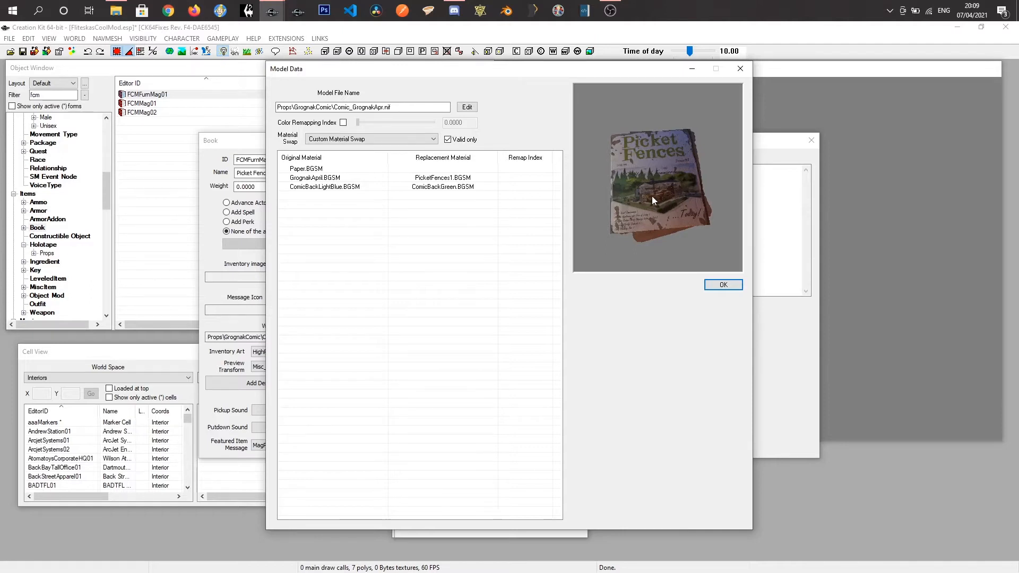
mouse_move(652, 196)
mouse_down()
mouse_move(639, 189)
mouse_move(658, 199)
mouse_up()
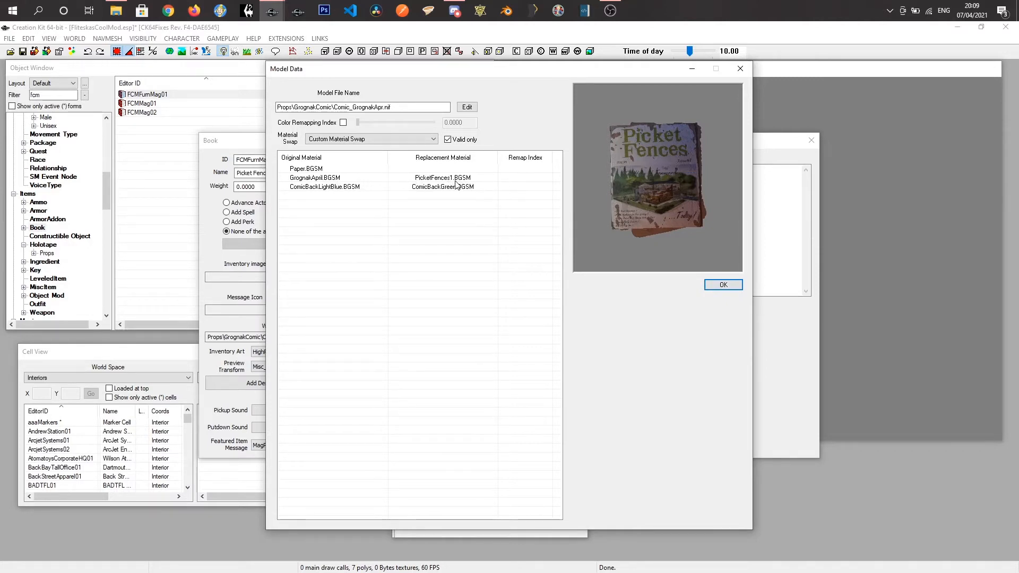
click(724, 285)
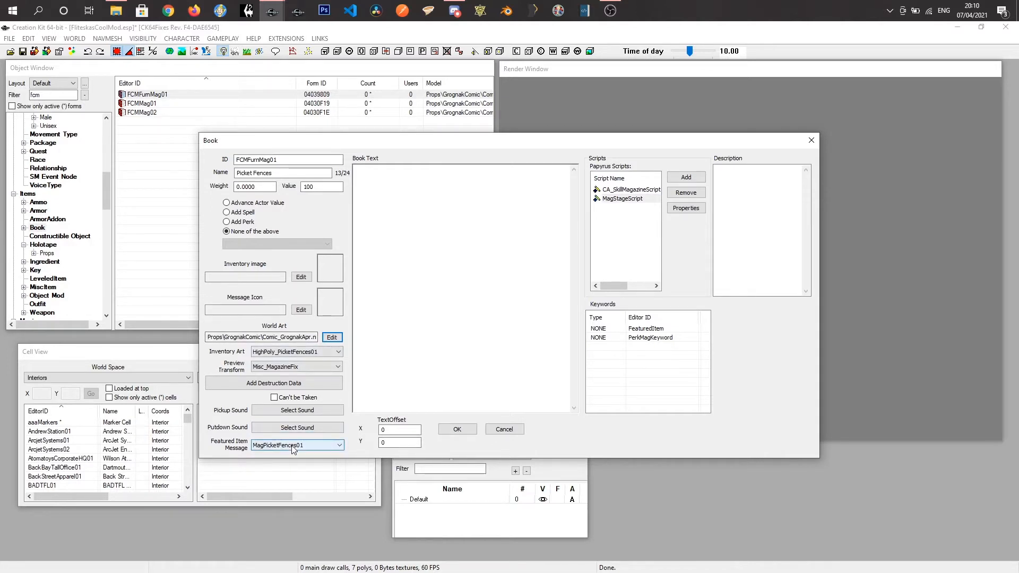
click(458, 431)
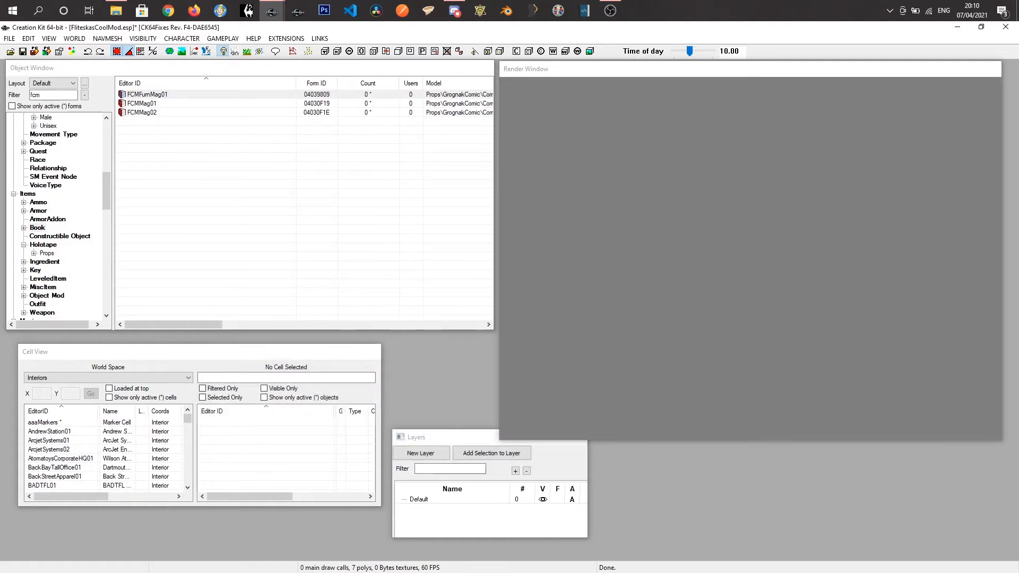
key(alt+Tab)
scroll(53, 239, down, 3)
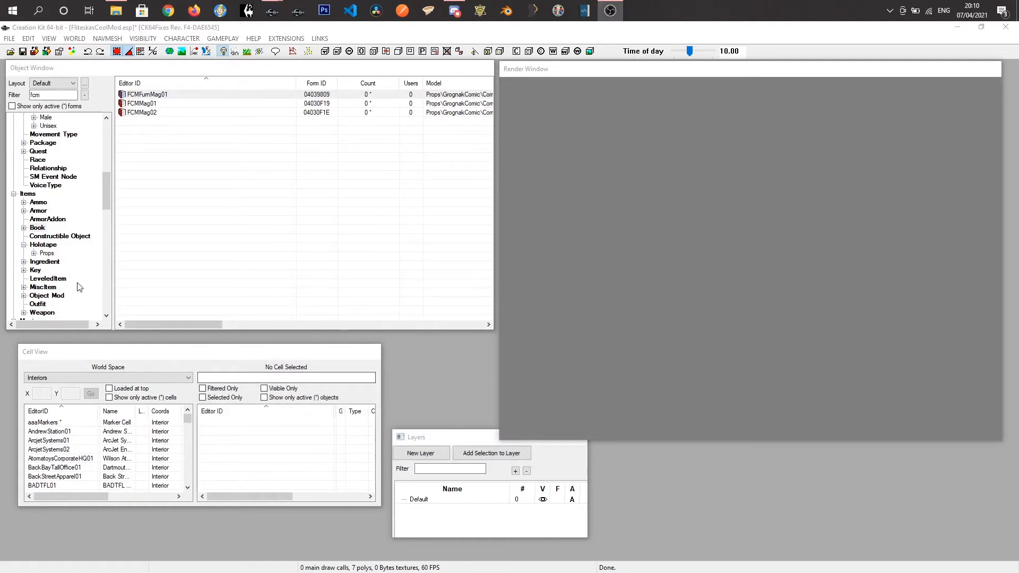
Open the existing message FCMMag02Msg for editing and change its ID to FCMFurnMag01Msg.
scroll(51, 282, down, 13)
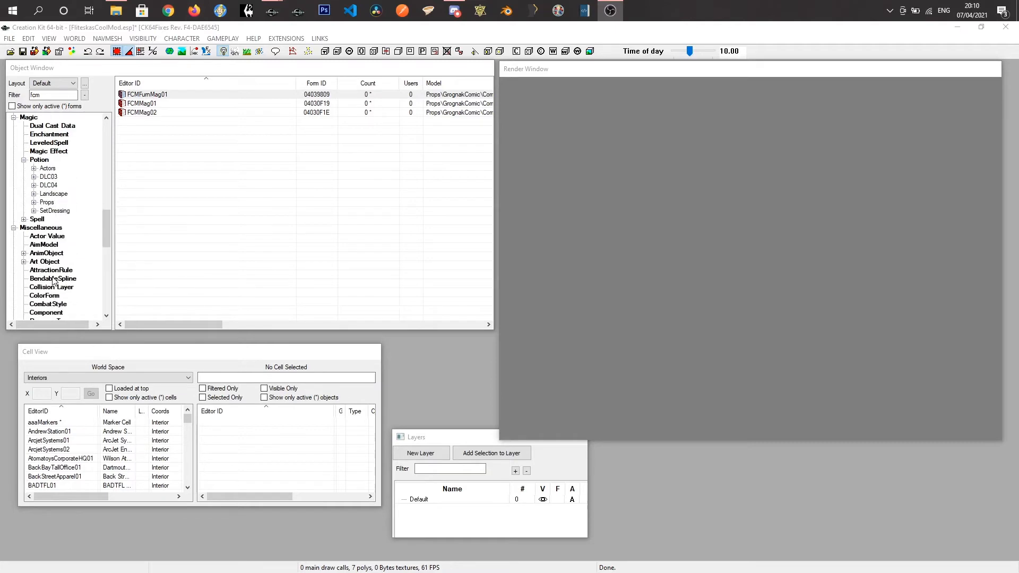
scroll(53, 289, down, 3)
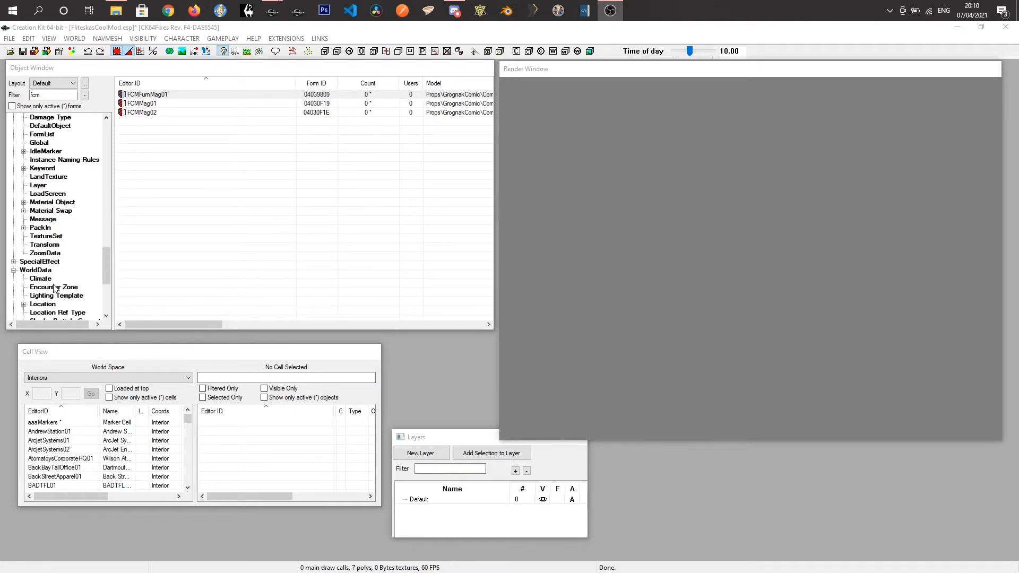
click(43, 219)
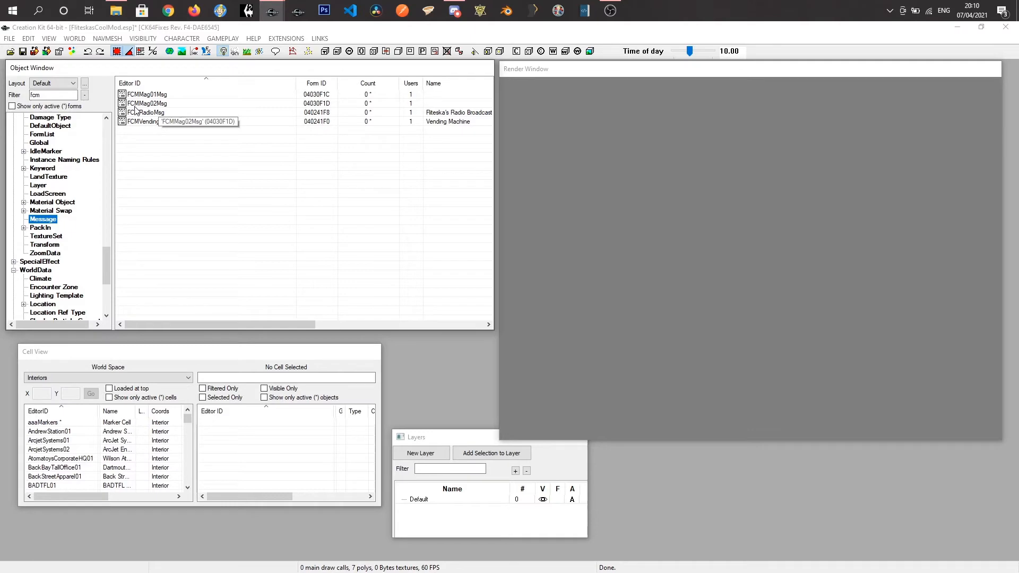
right_click(154, 104)
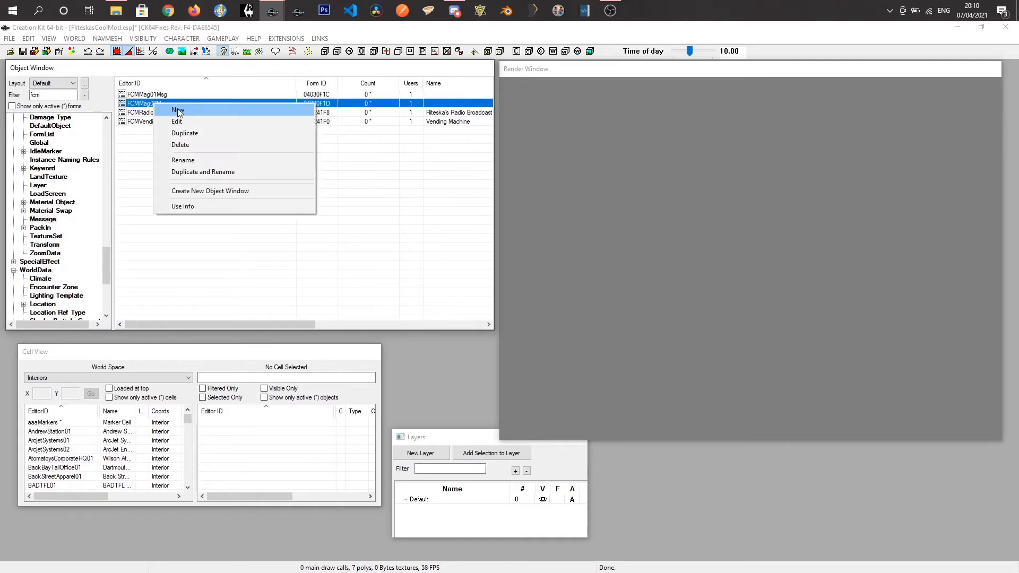
click(186, 121)
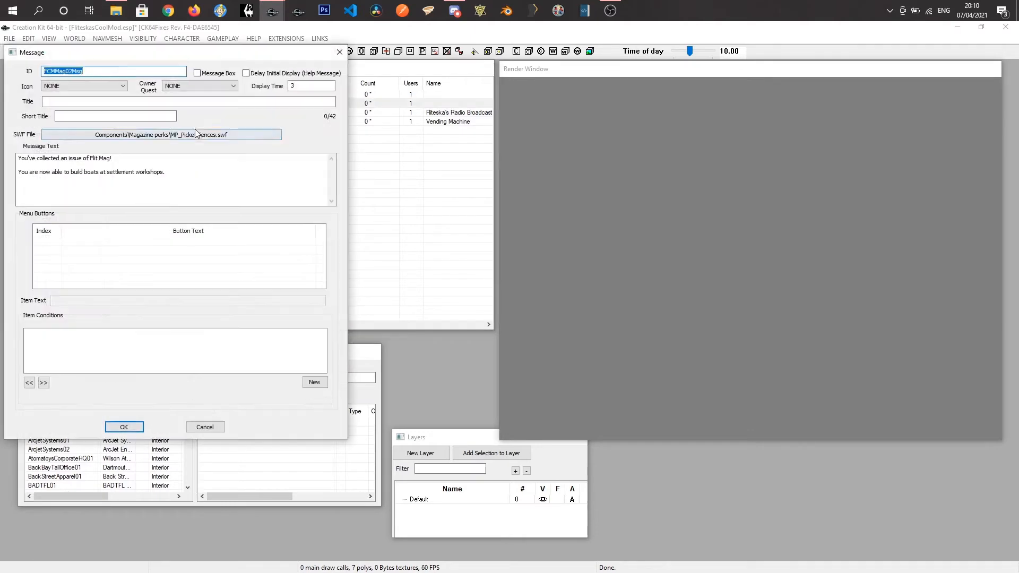
drag(130, 53, 368, 135)
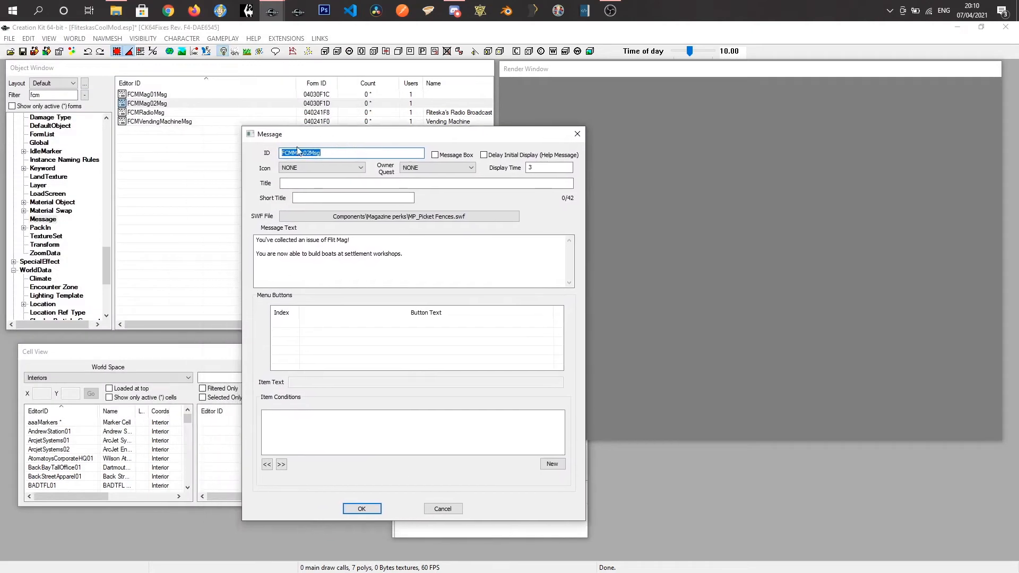
click(291, 153)
text(furn)
key(BackSpace)
text(Furn)
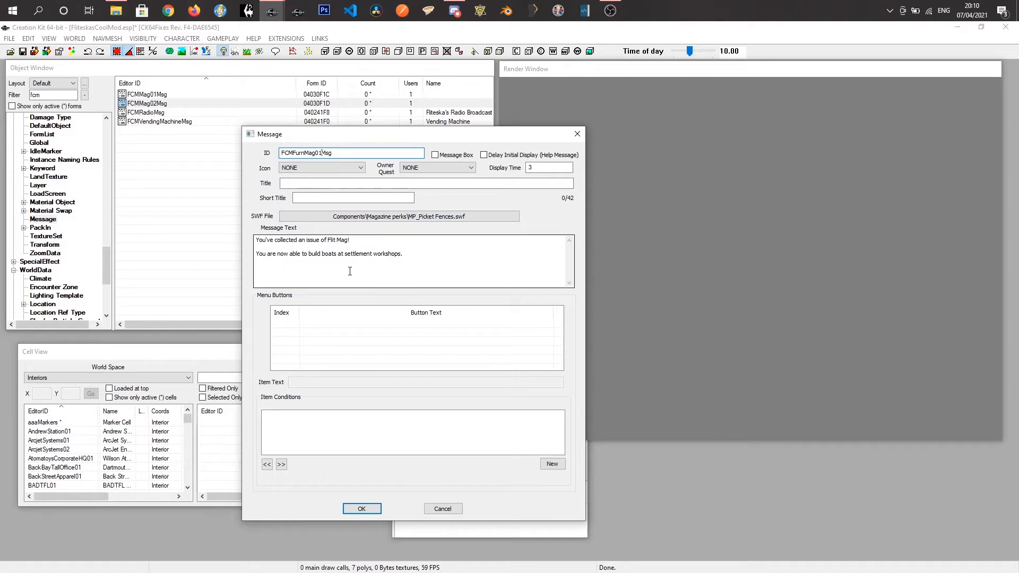
Change the message text's magazine title to Picket Fences and the buildable item to chairs, and save the message as a new form.
drag(408, 256, 253, 239)
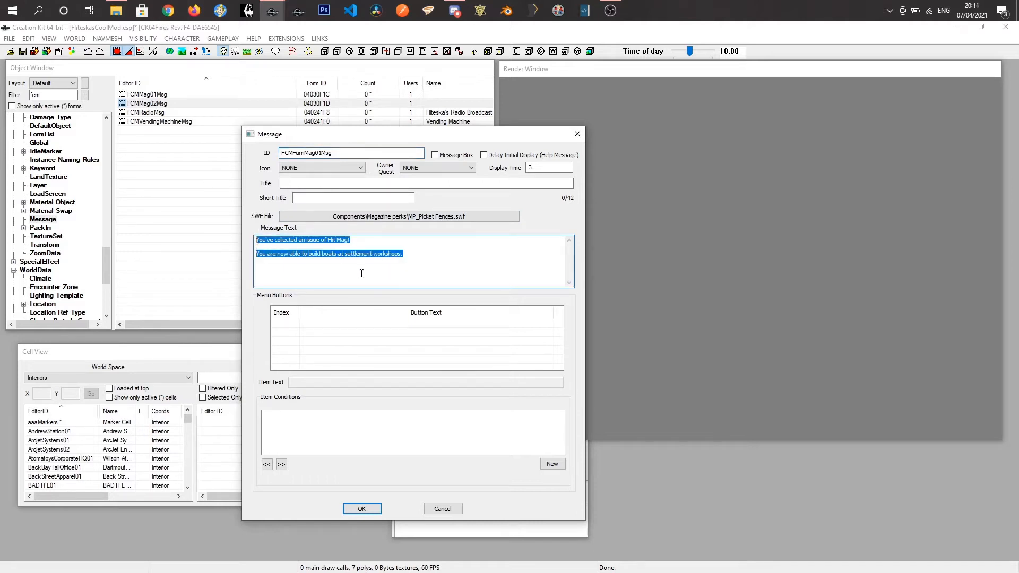
click(363, 255)
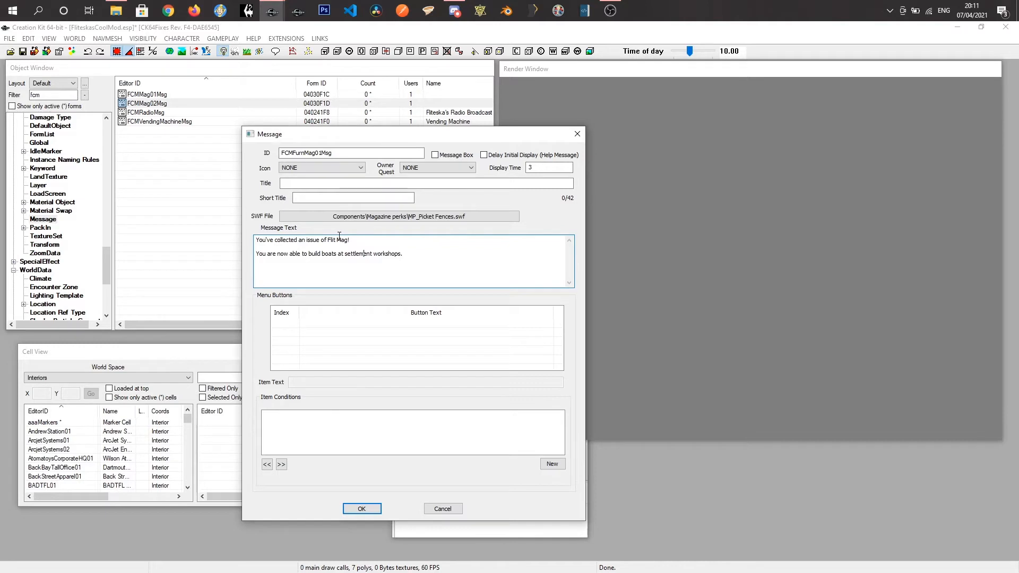
drag(349, 240, 329, 240)
text(Picke)
double_click(331, 254)
text(chair)
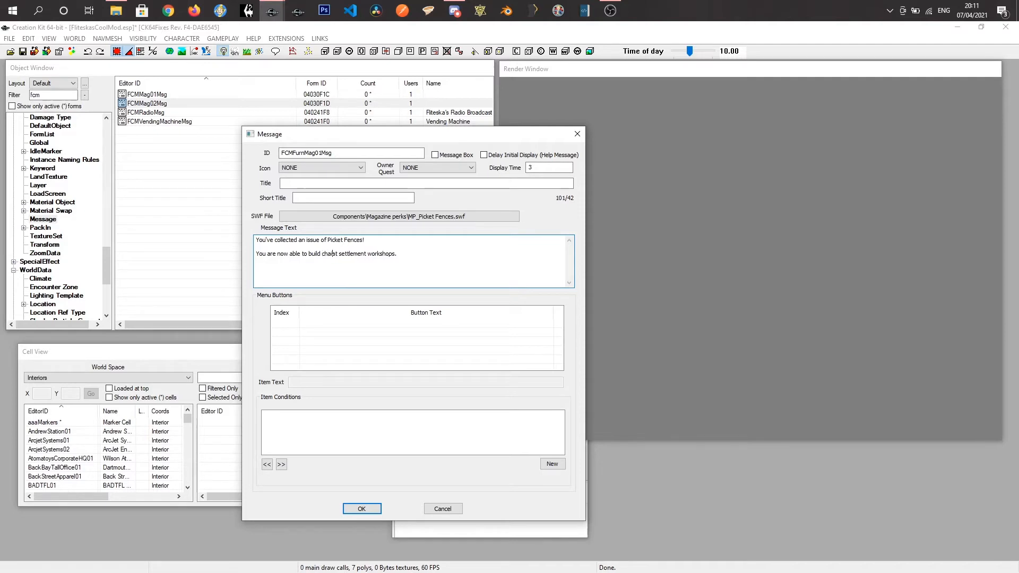
text(s a)
drag(407, 257, 233, 235)
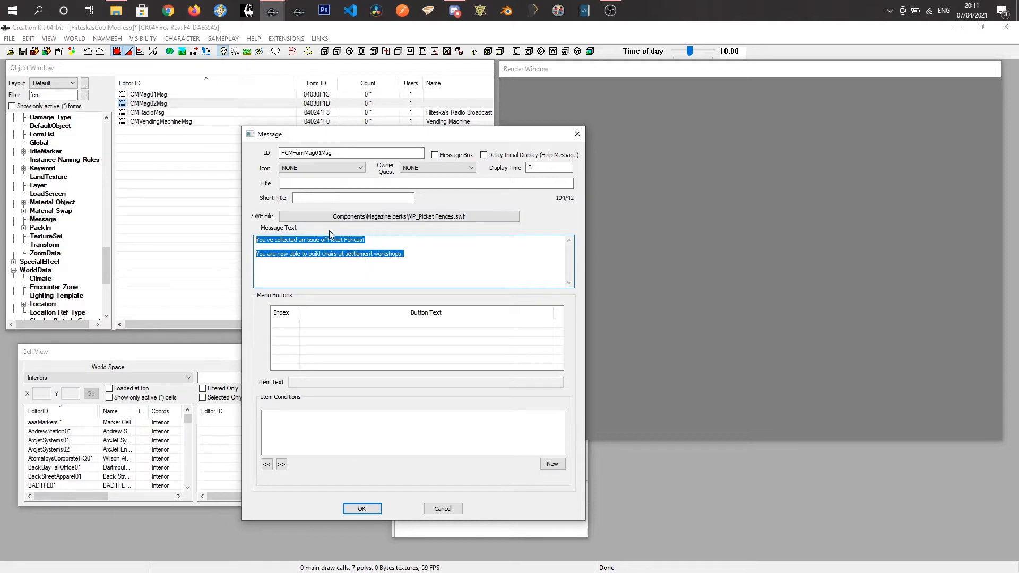
click(362, 509)
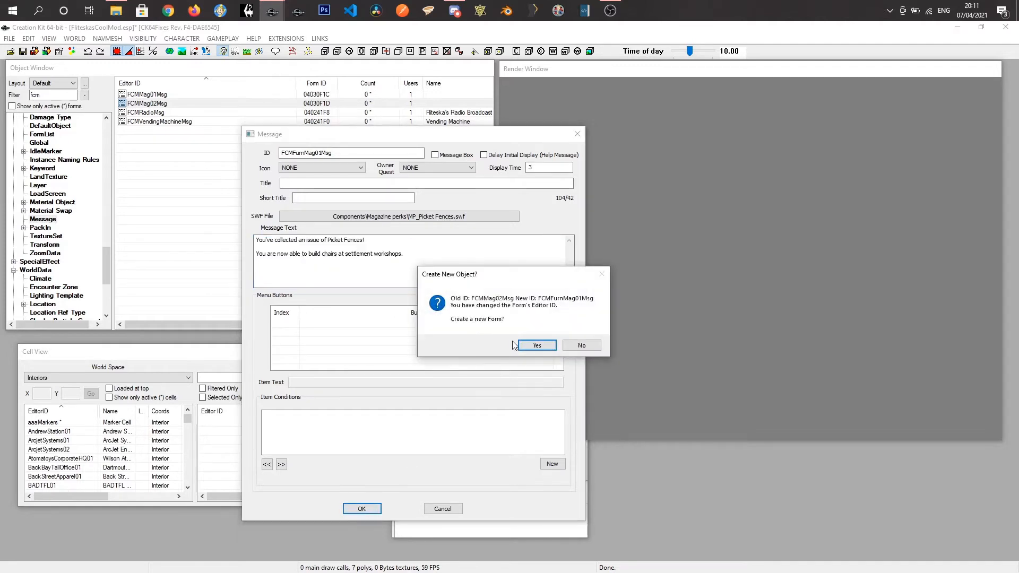
click(536, 345)
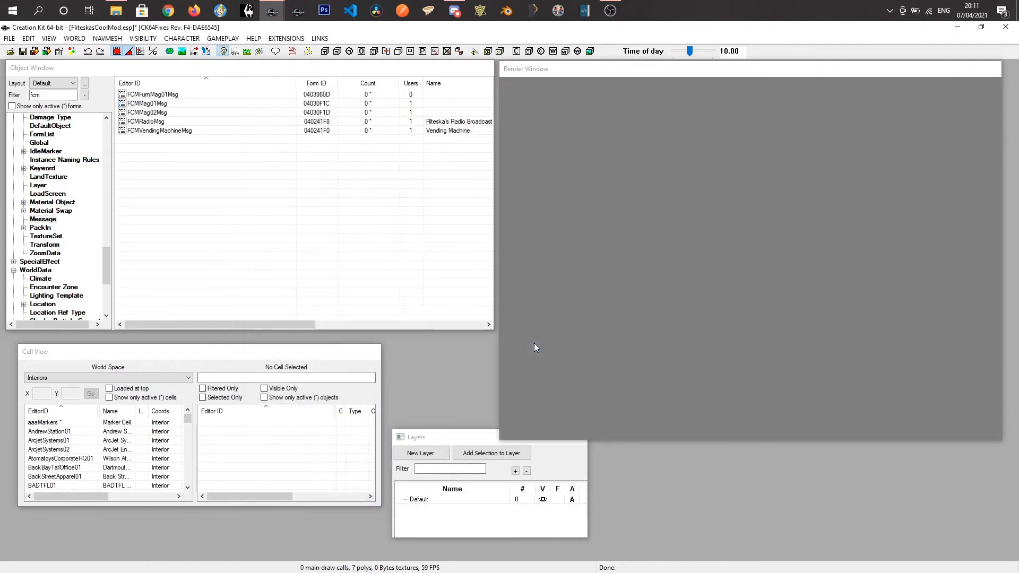
From FCMFurnMag01Msg, create a new message form FCMFurnMag02Msg whose text says tables can be built.
right_click(161, 95)
click(187, 113)
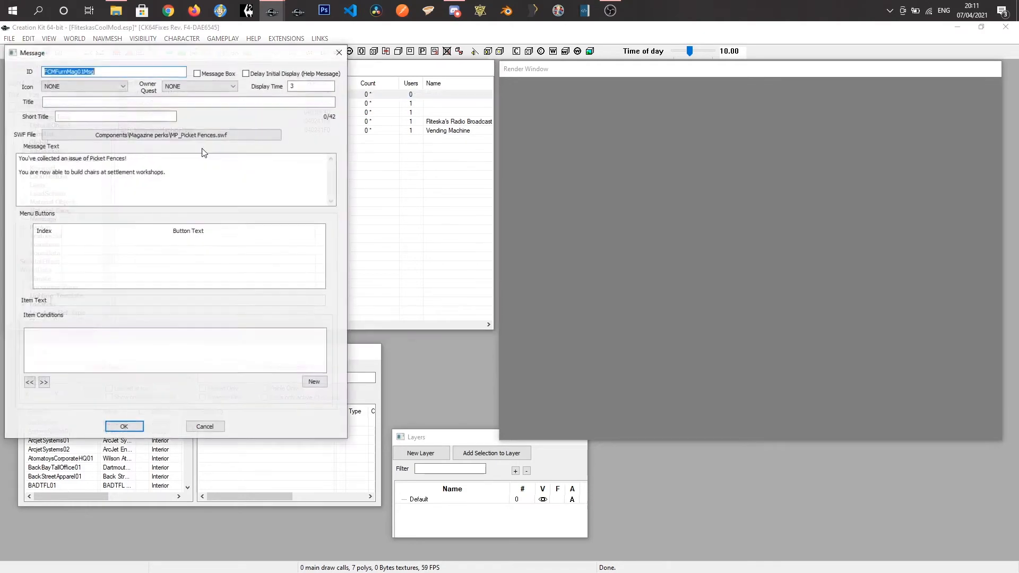
drag(100, 57, 130, 97)
click(126, 107)
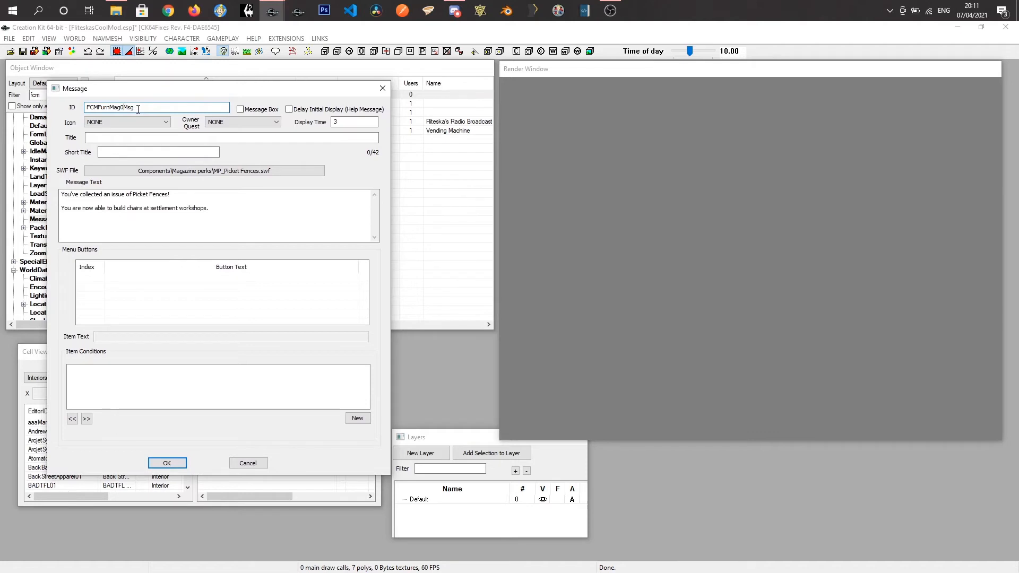
double_click(139, 209)
text(table)
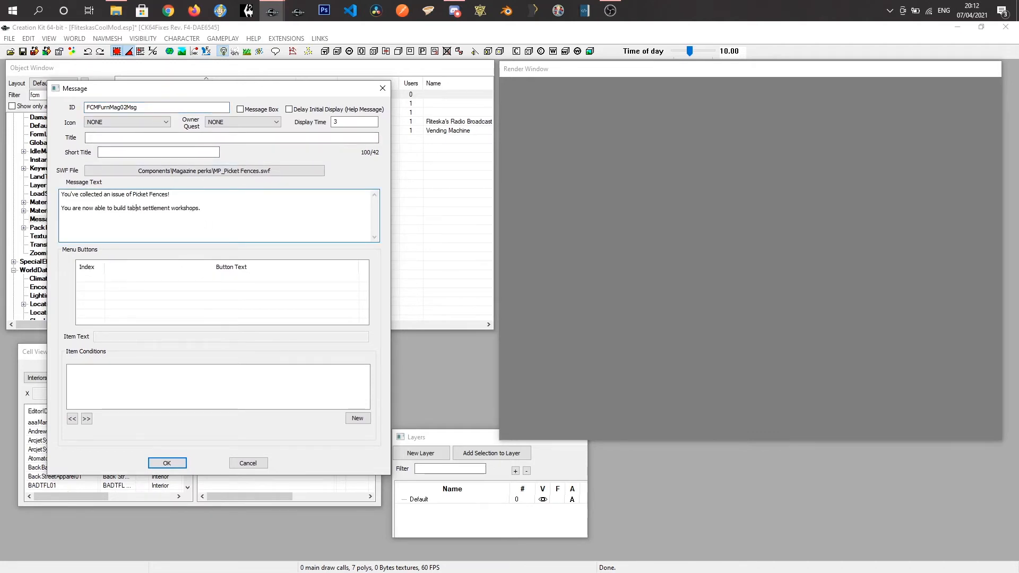
text(s a)
click(169, 463)
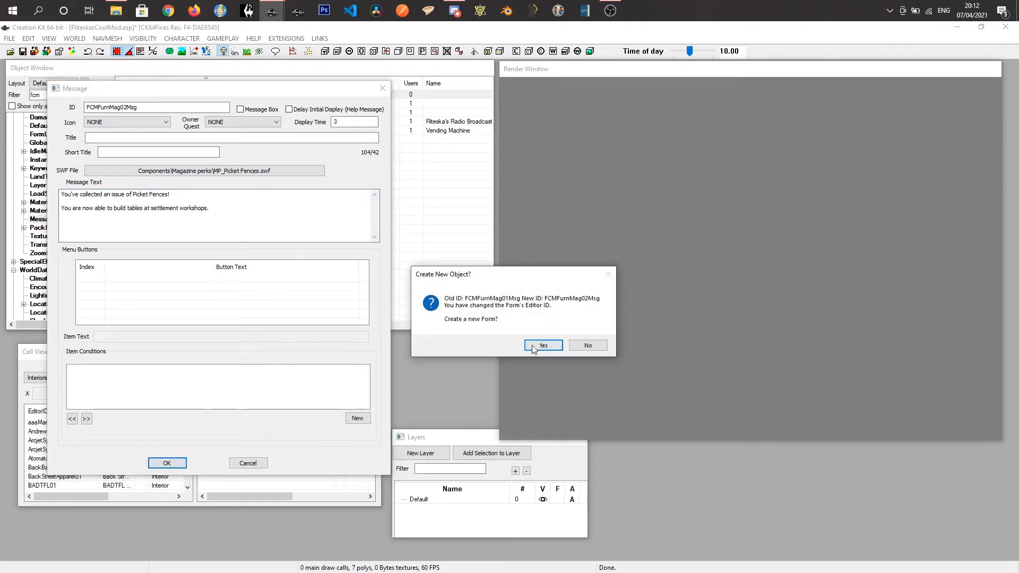
click(543, 345)
Open the book FCMFurnMag01 and review the property values of its MagStageScript.
drag(110, 269, 107, 201)
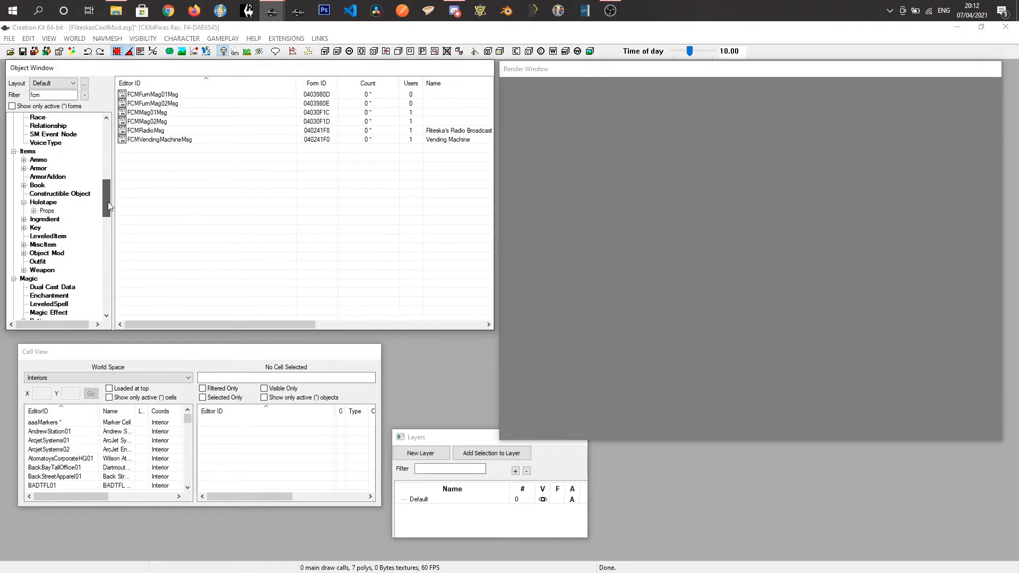
click(37, 185)
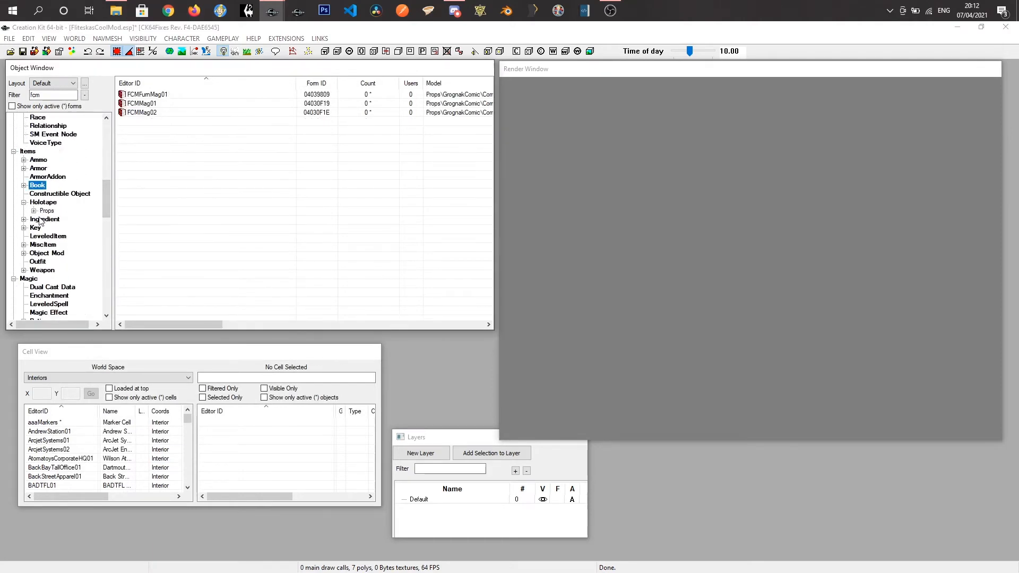
double_click(146, 95)
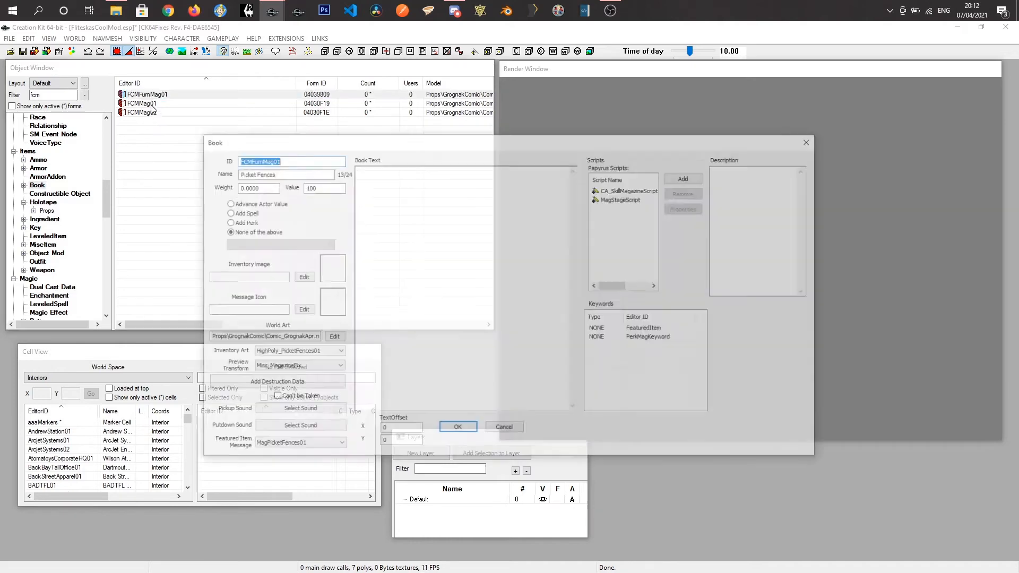
click(618, 199)
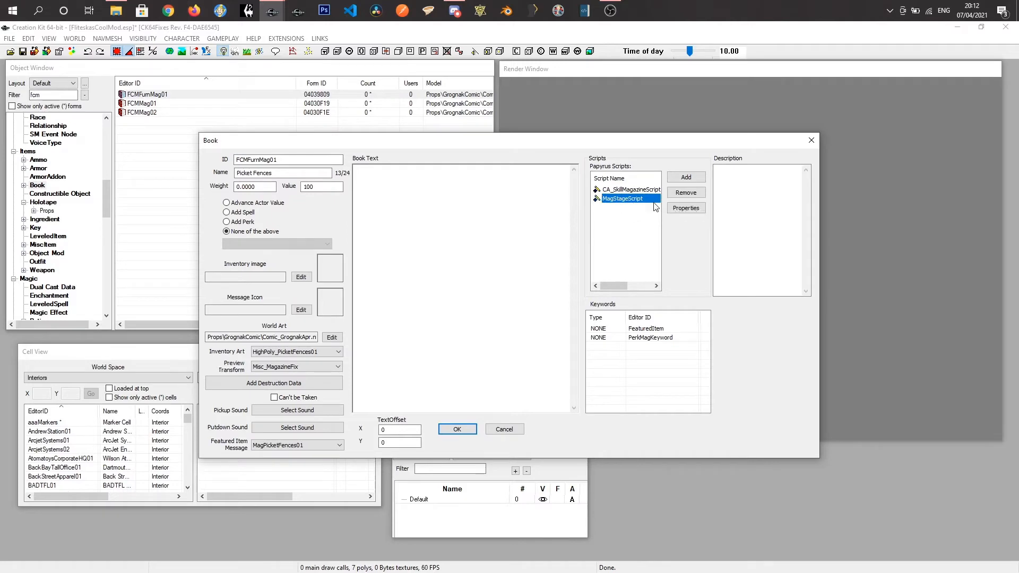
click(685, 208)
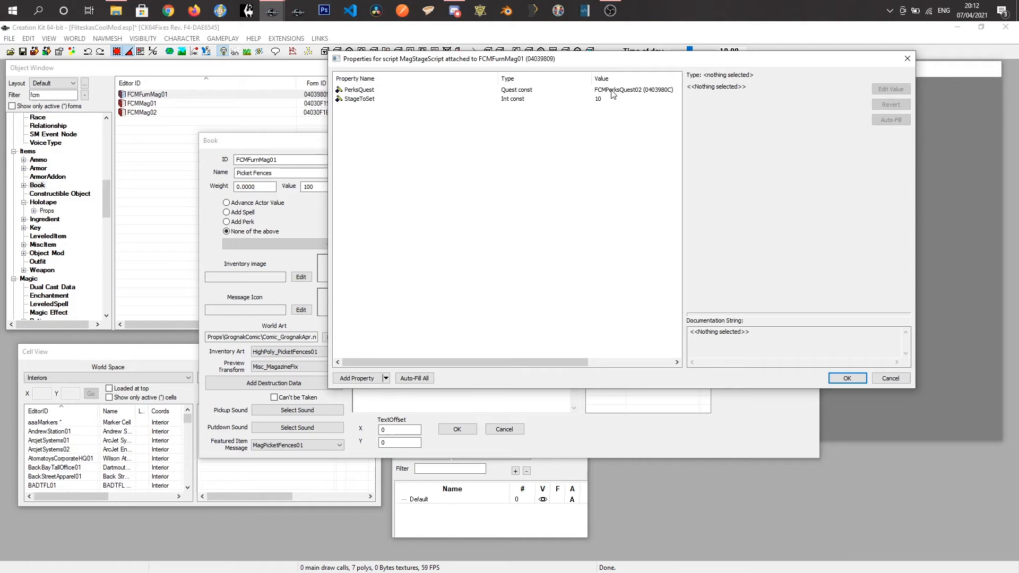
click(892, 379)
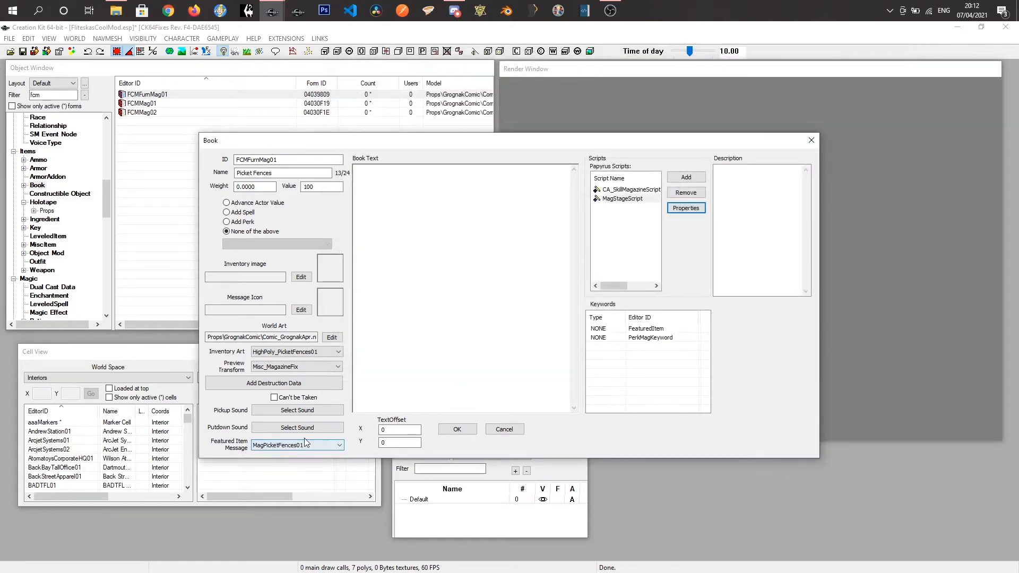
Set the book's featured item message to FCMFurnMag01Msg and save the book.
click(281, 449)
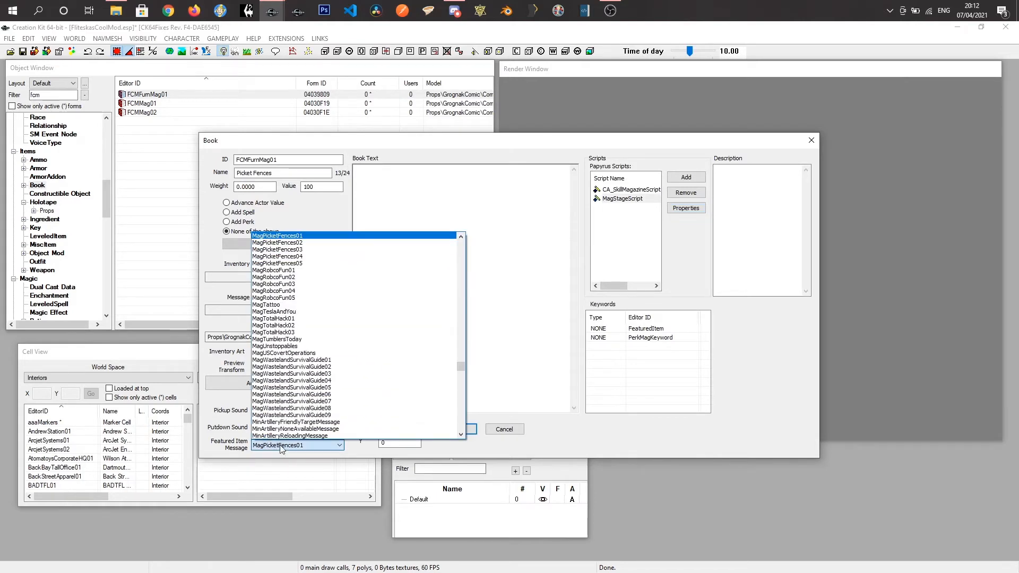
text(fcm)
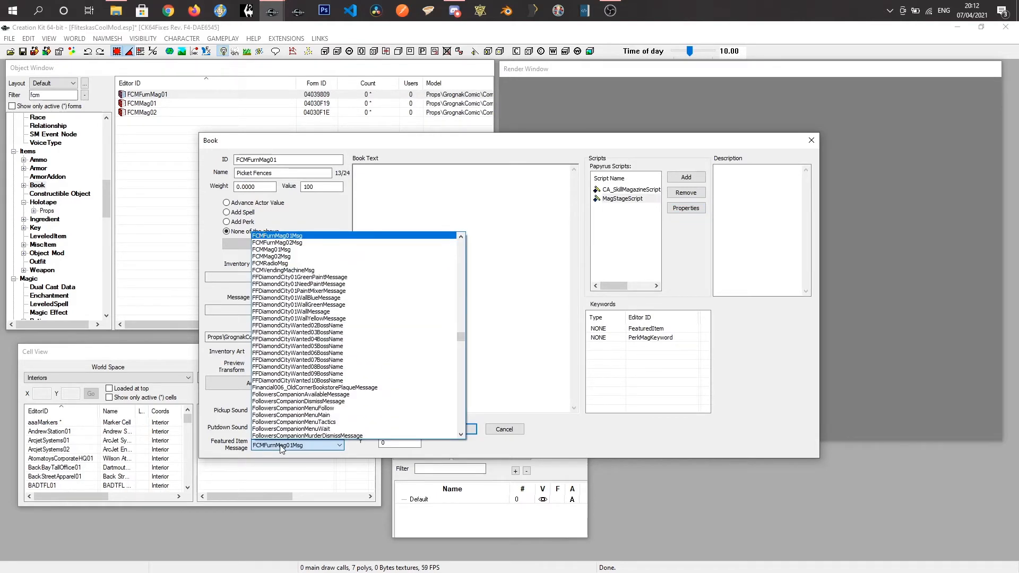
click(277, 238)
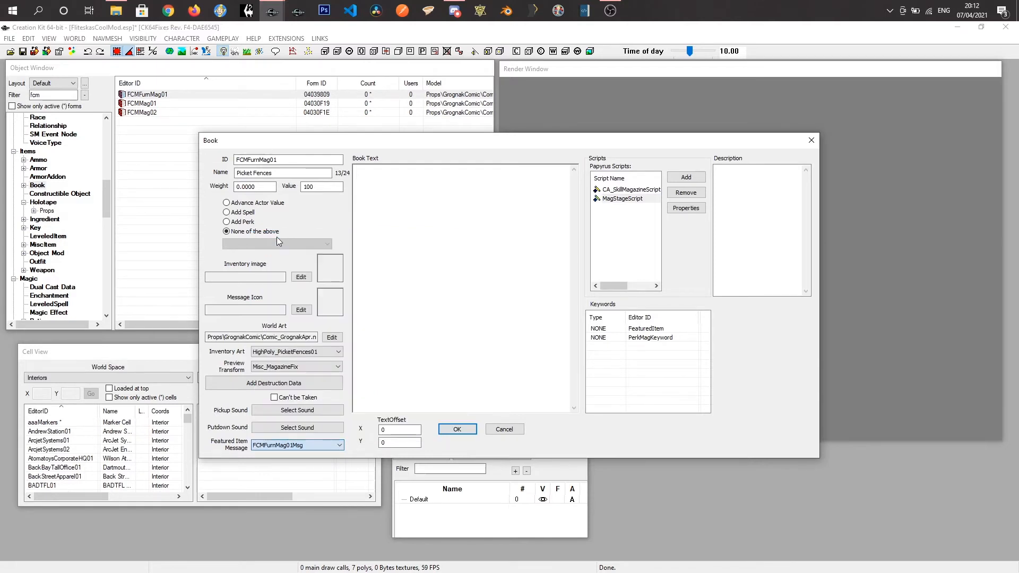
click(457, 430)
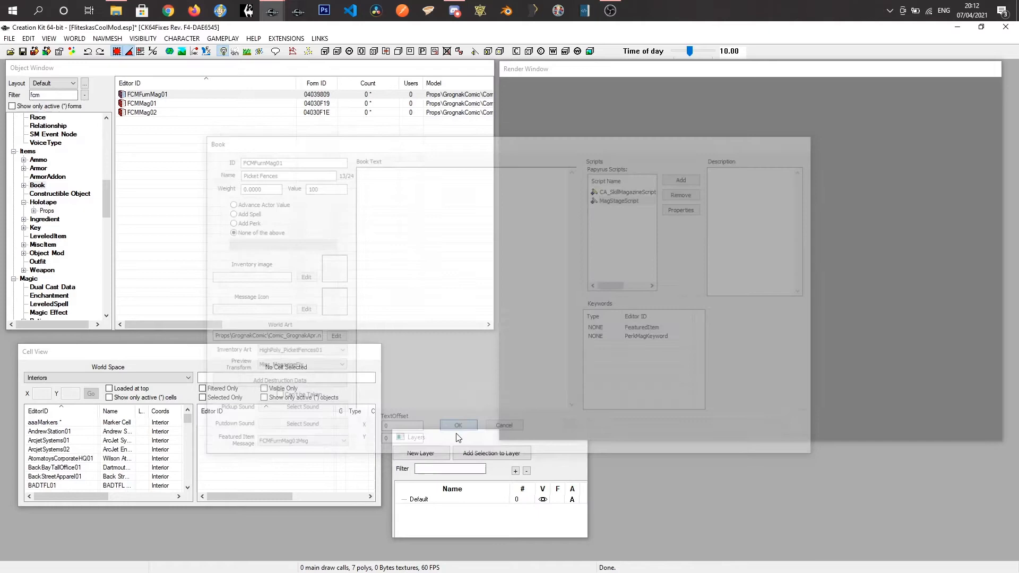
Create a new book form FCMFurnMag02 from FCMFurnMag01 by changing its ID.
right_click(167, 94)
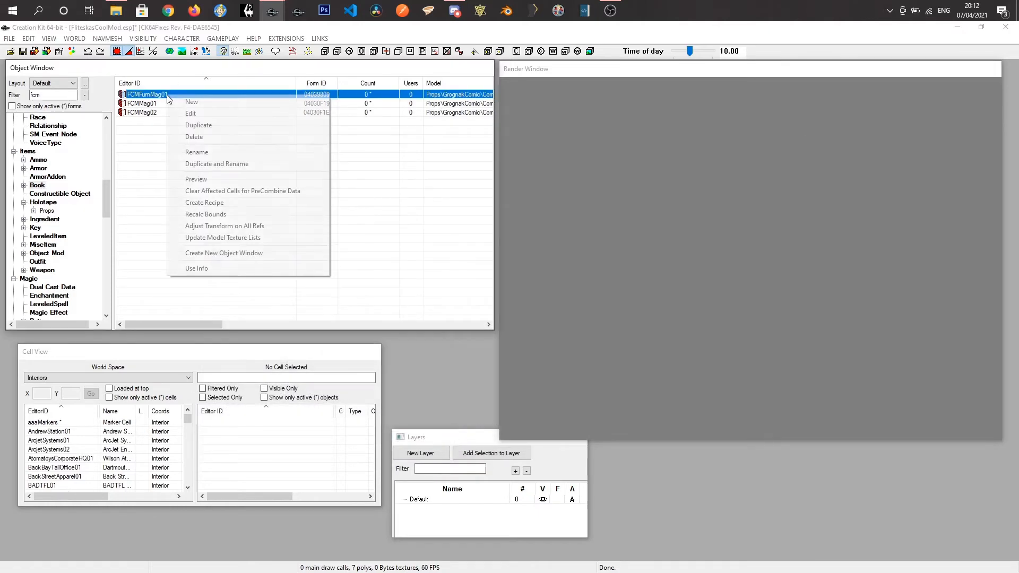
click(194, 114)
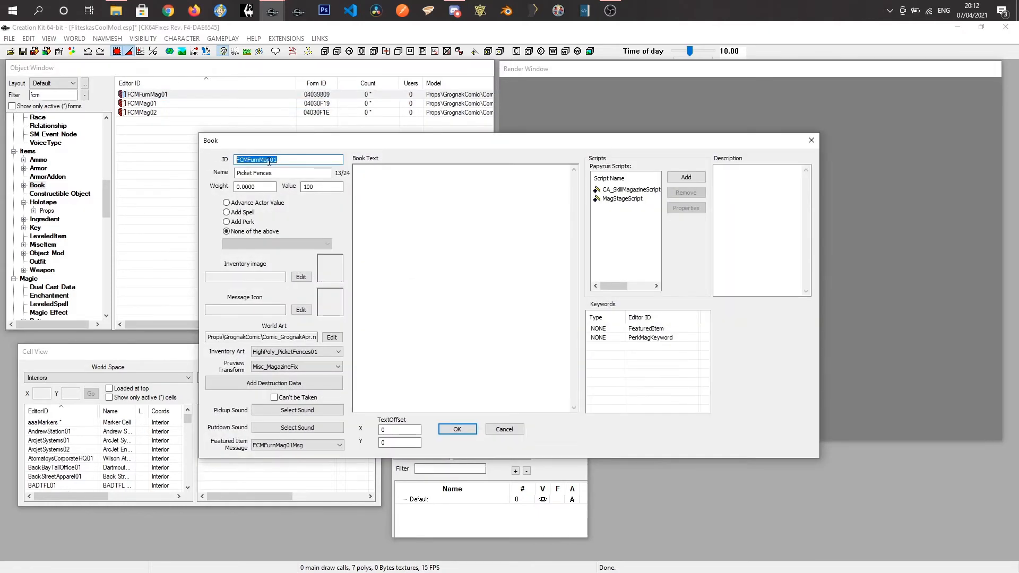
click(279, 161)
text(2)
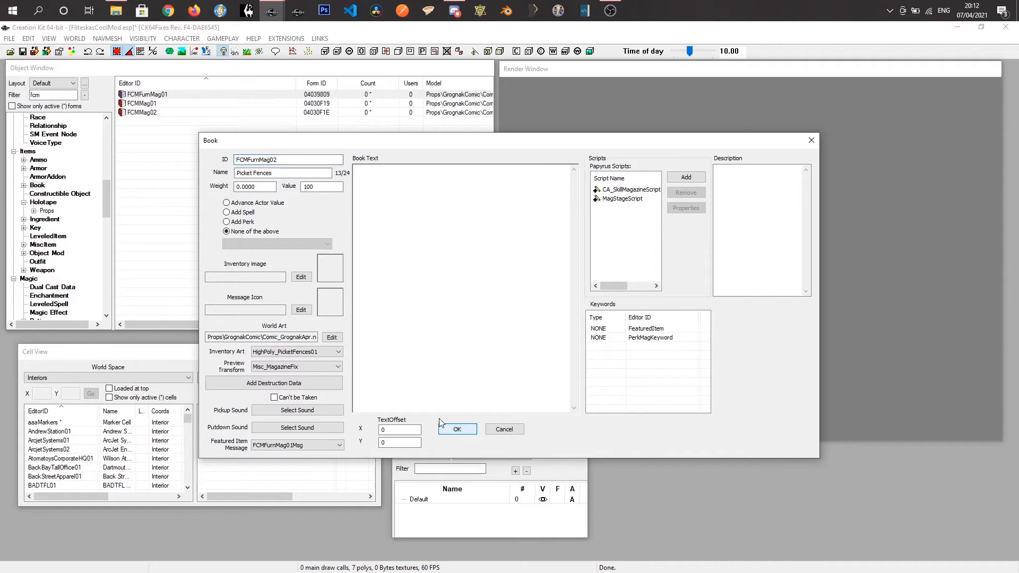
click(457, 429)
click(532, 346)
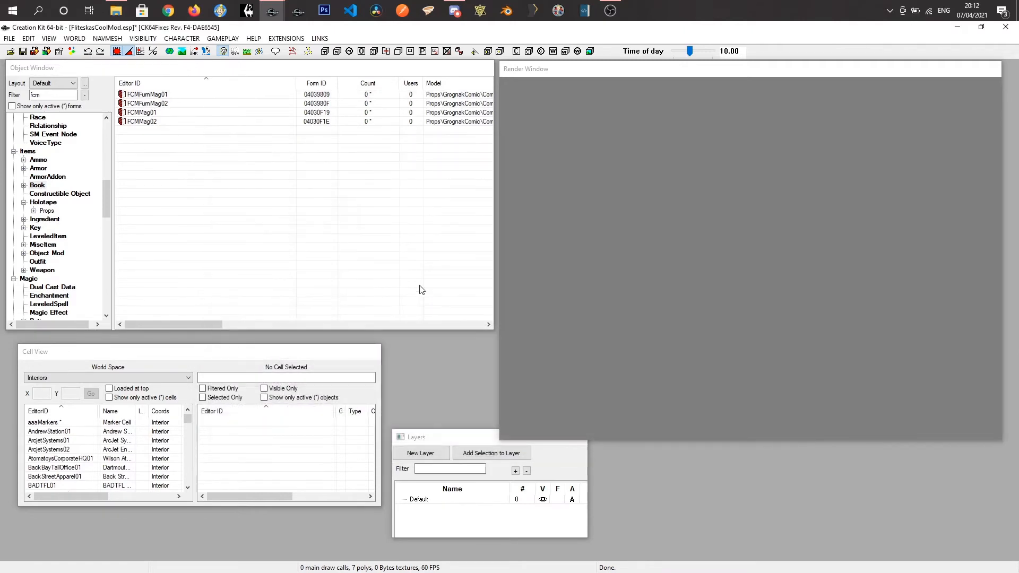
Open the book FCMFurnMag02 and change the StageToSet value of its MagStageScript.
key(Return)
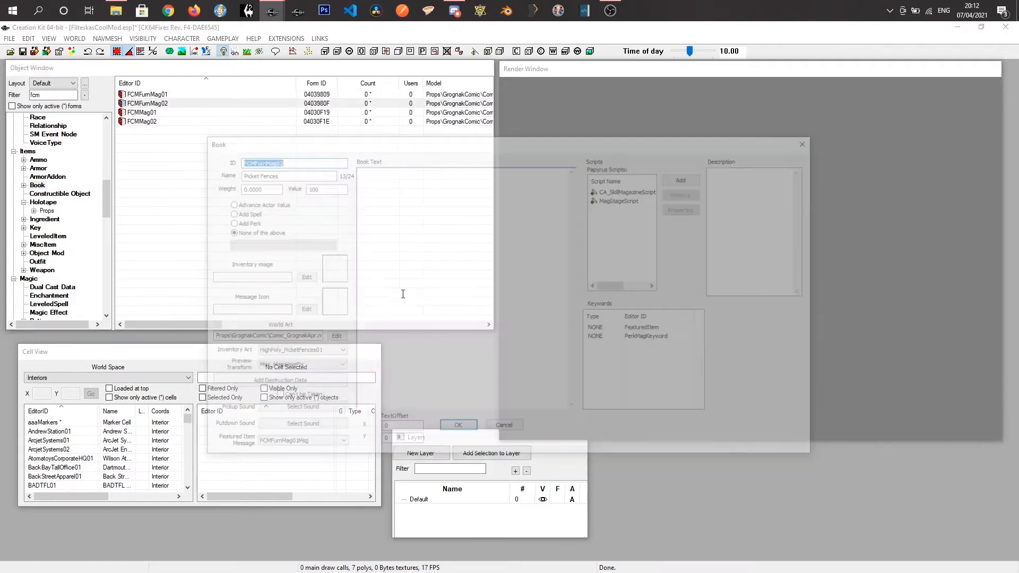
click(626, 199)
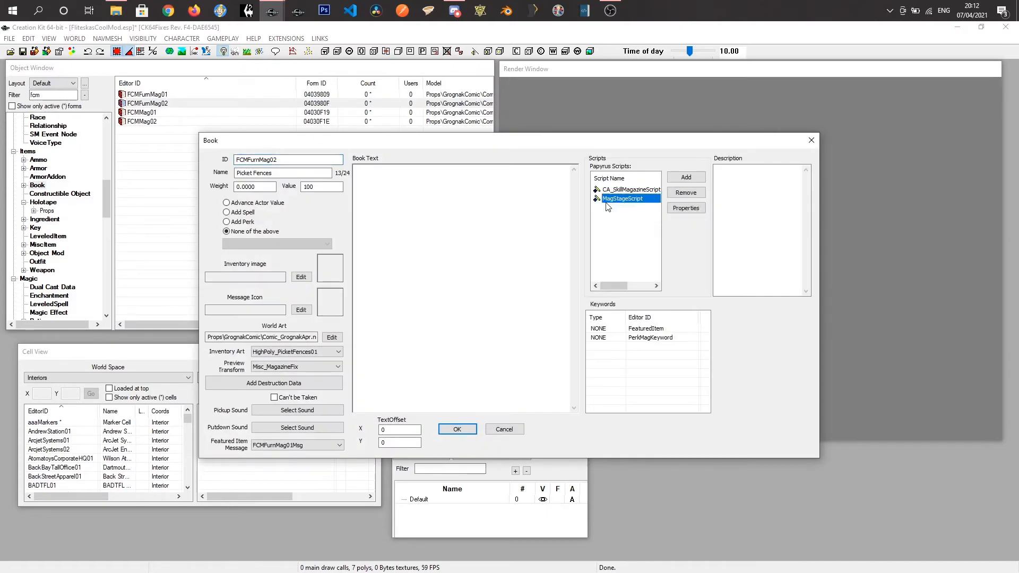
click(680, 211)
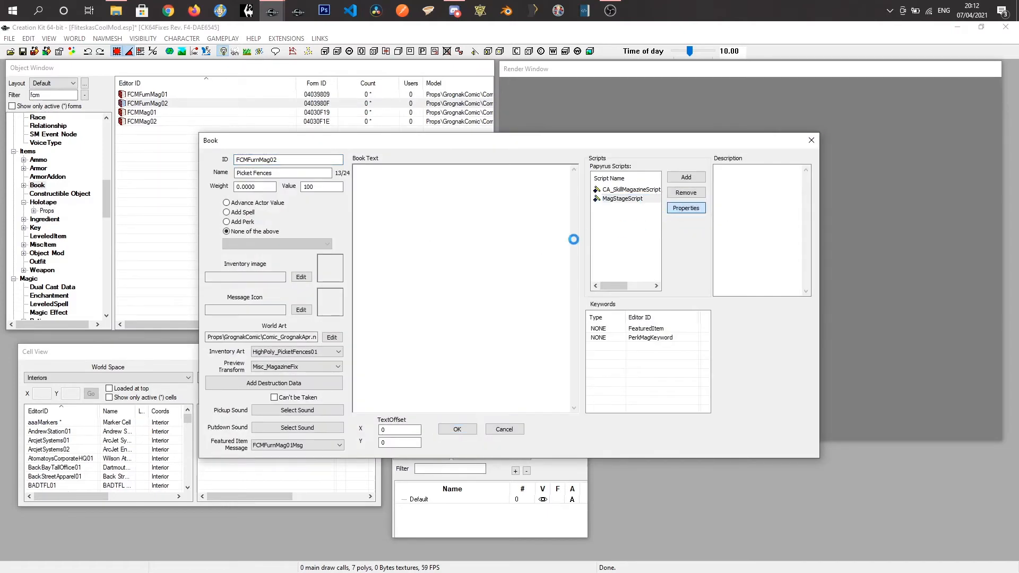
click(382, 78)
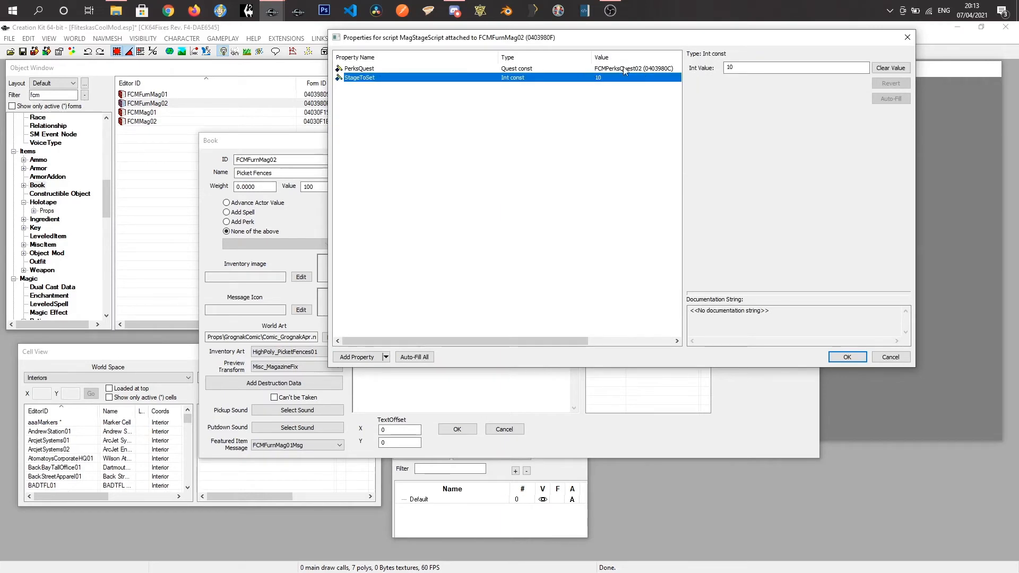
double_click(748, 69)
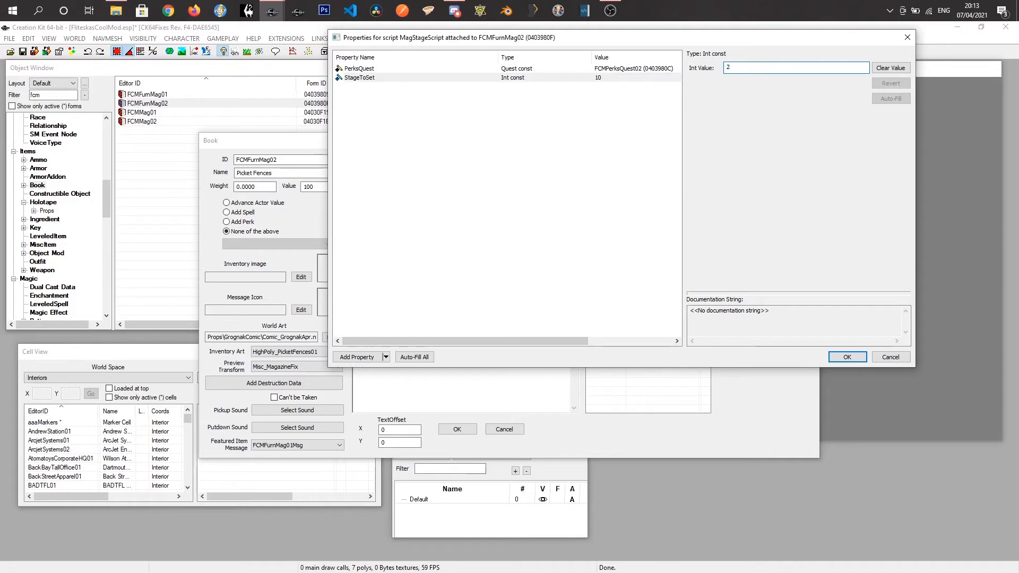
click(840, 357)
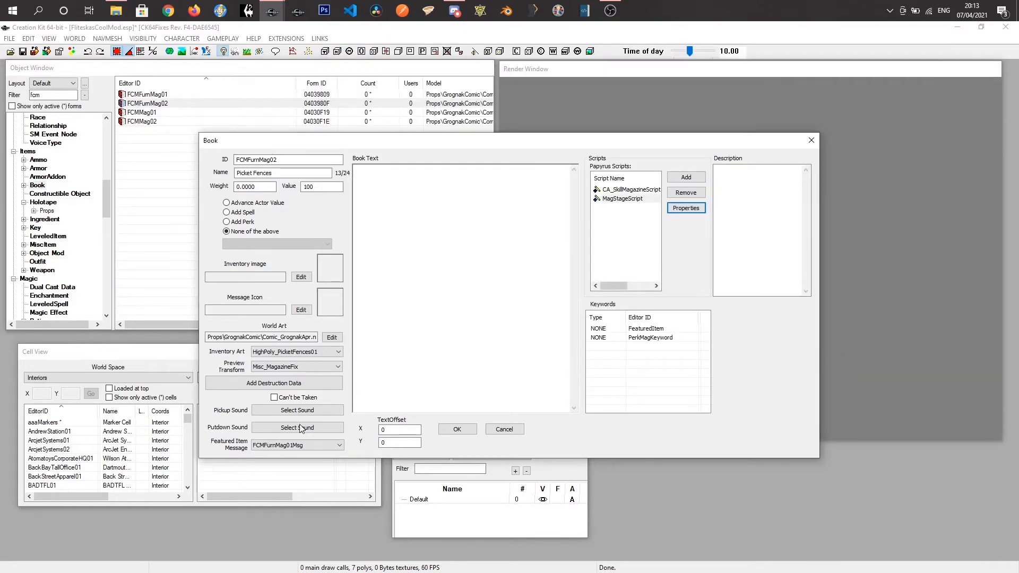
Set the book's featured item message to FCMFurnMag02Msg and save the book.
click(295, 447)
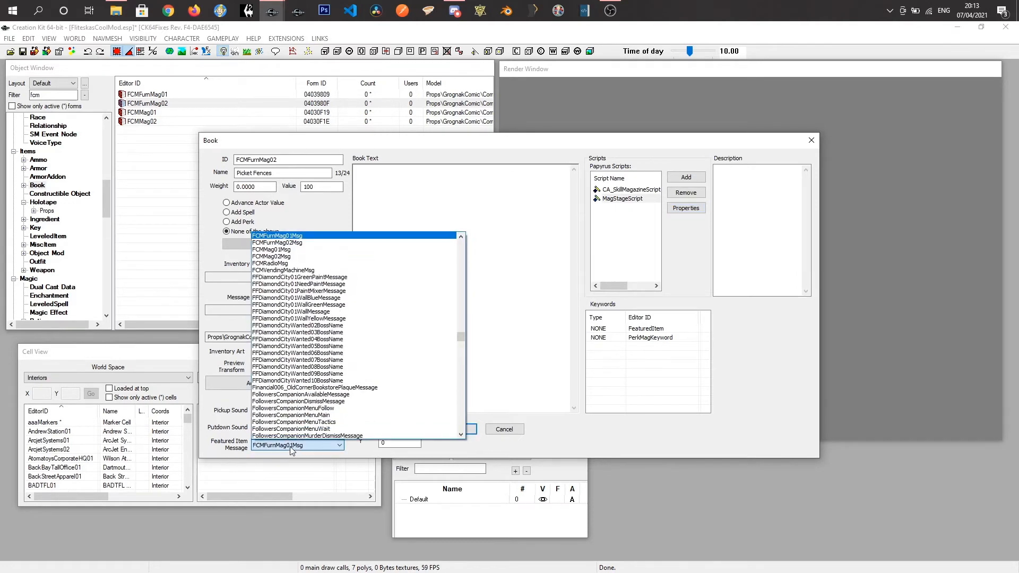
click(289, 243)
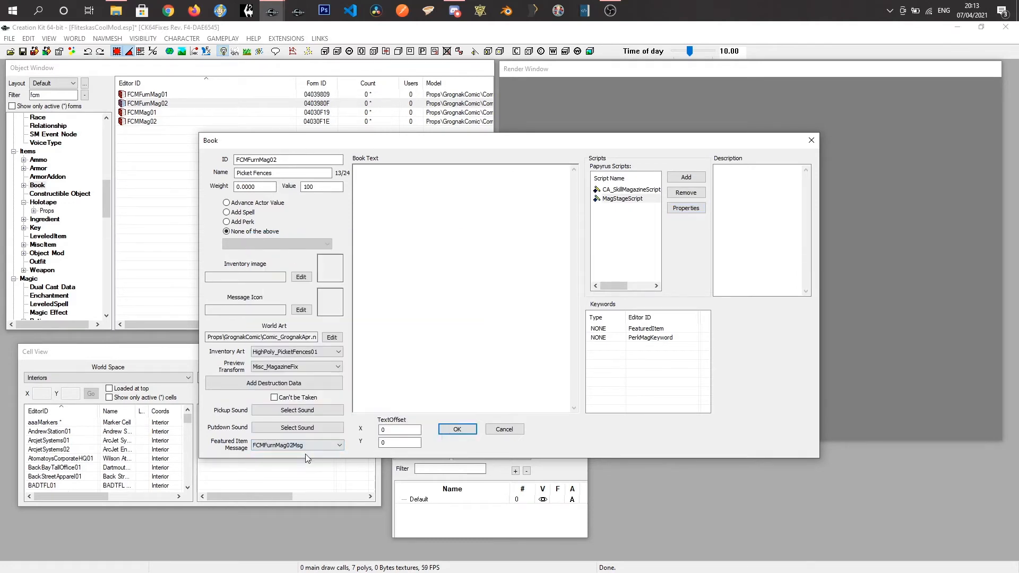
click(458, 429)
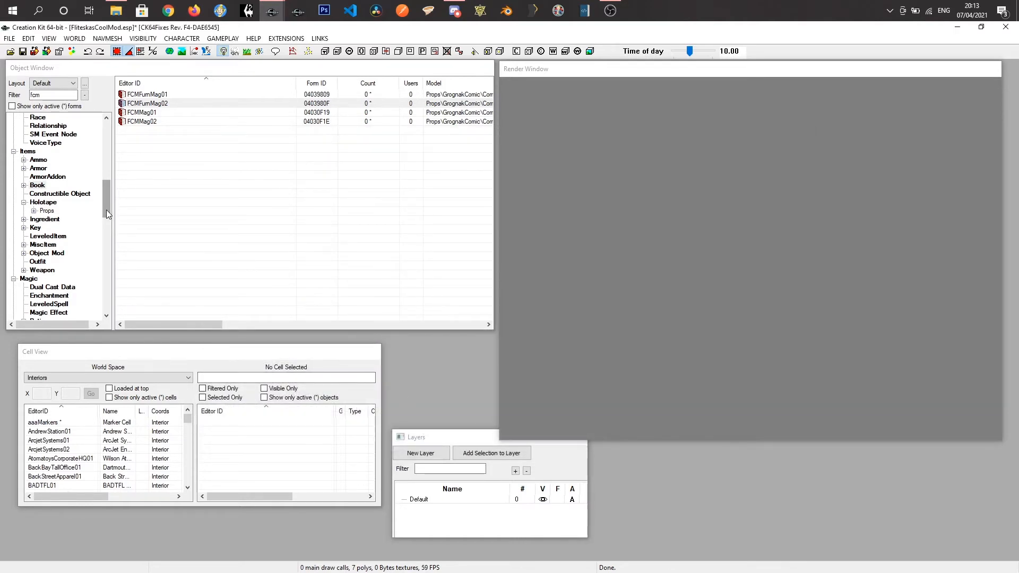
Open the constructible object FCM_co_BoardTableChair01 and start a new match condition with the GetStageDone function.
drag(106, 210, 120, 152)
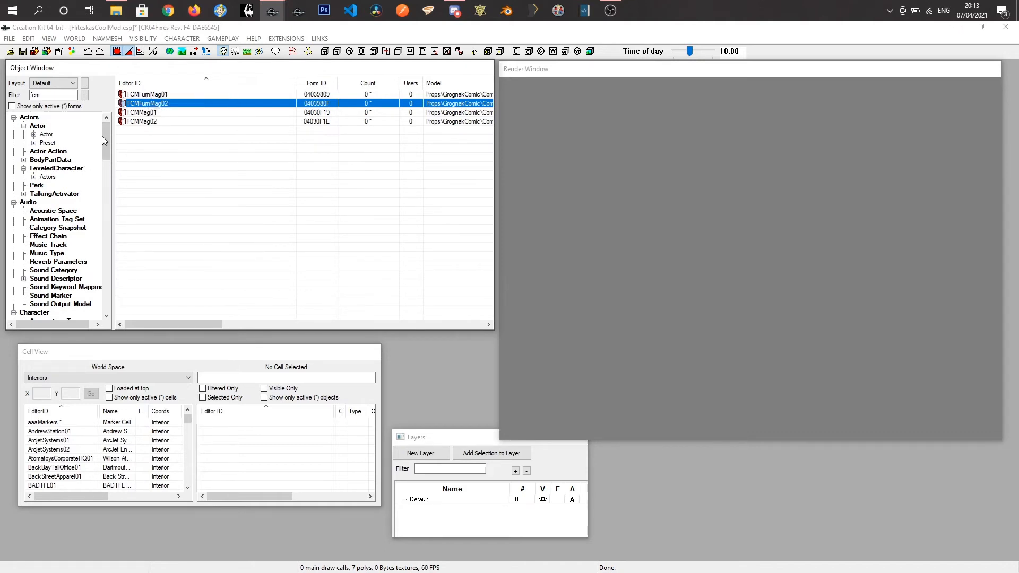
drag(104, 146, 110, 199)
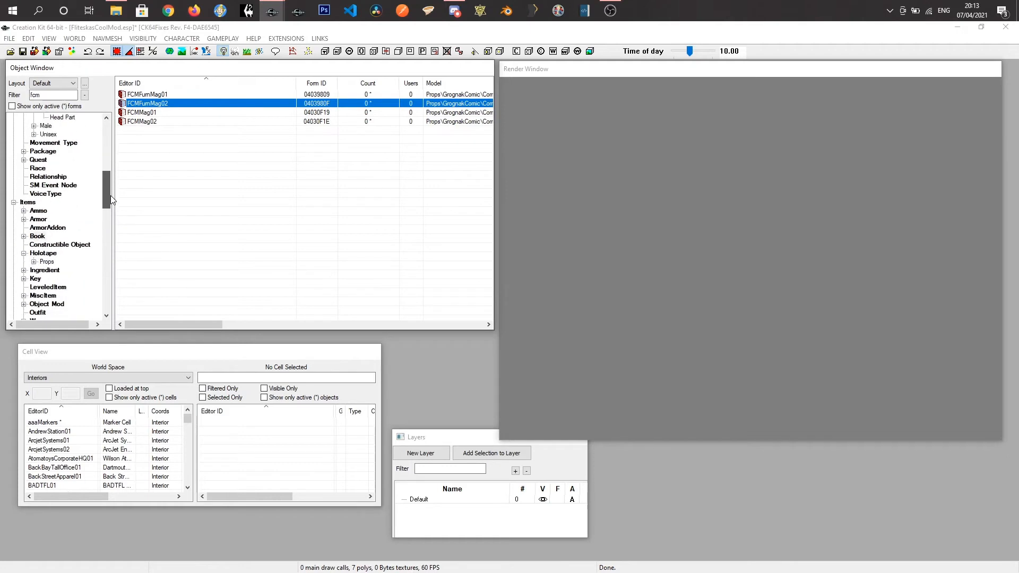
click(62, 245)
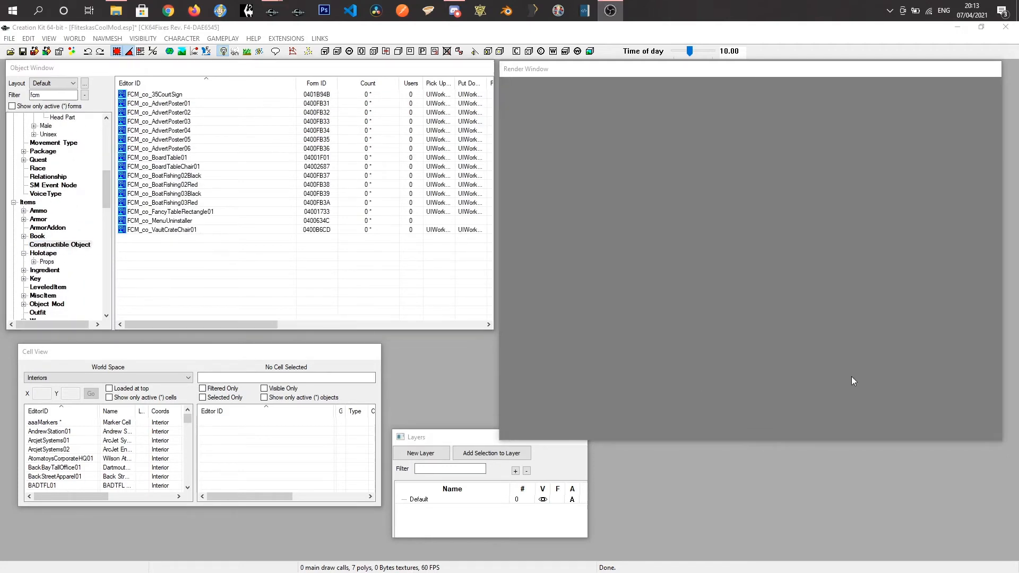
click(179, 168)
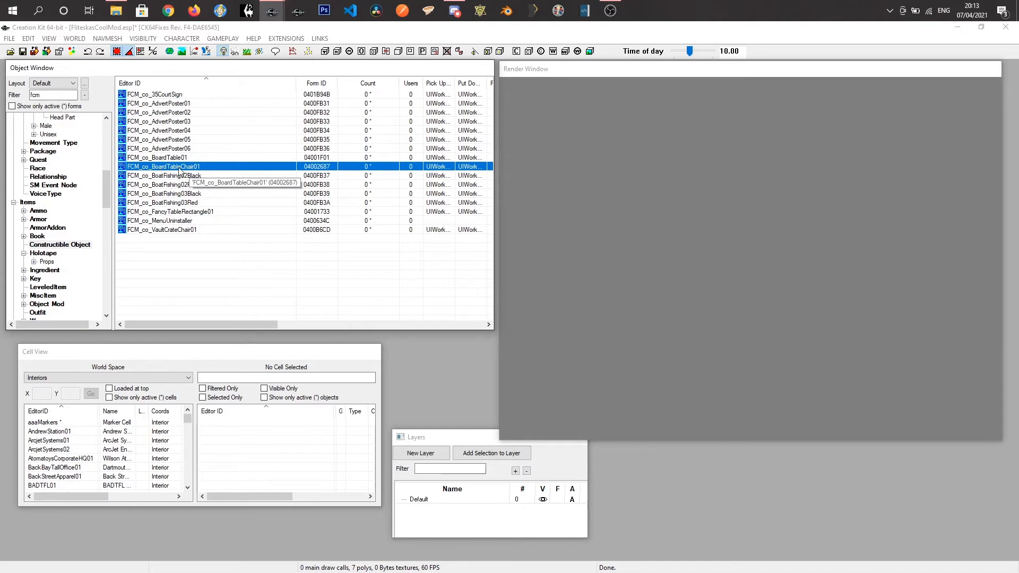
right_click(179, 169)
click(209, 186)
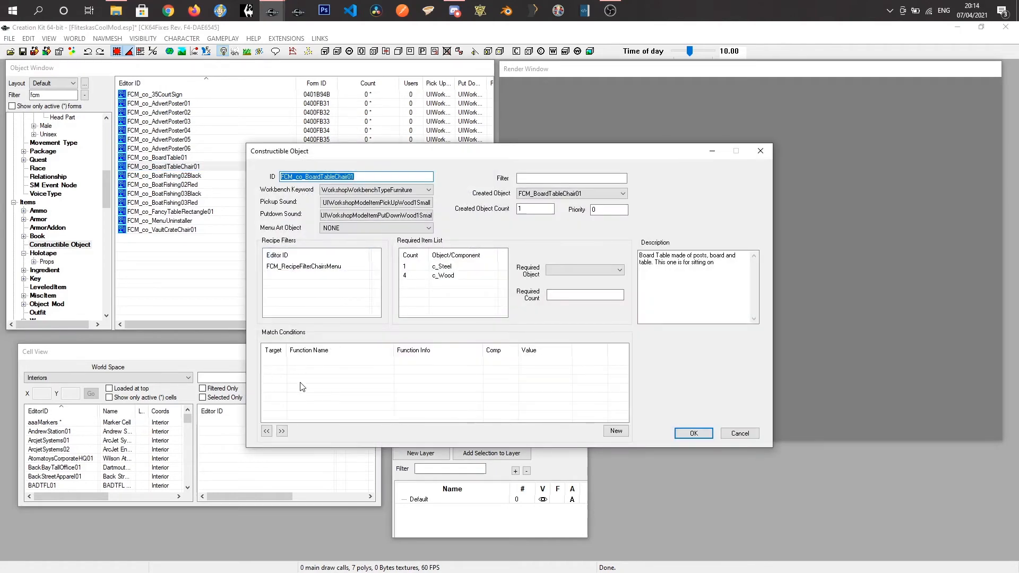
right_click(305, 385)
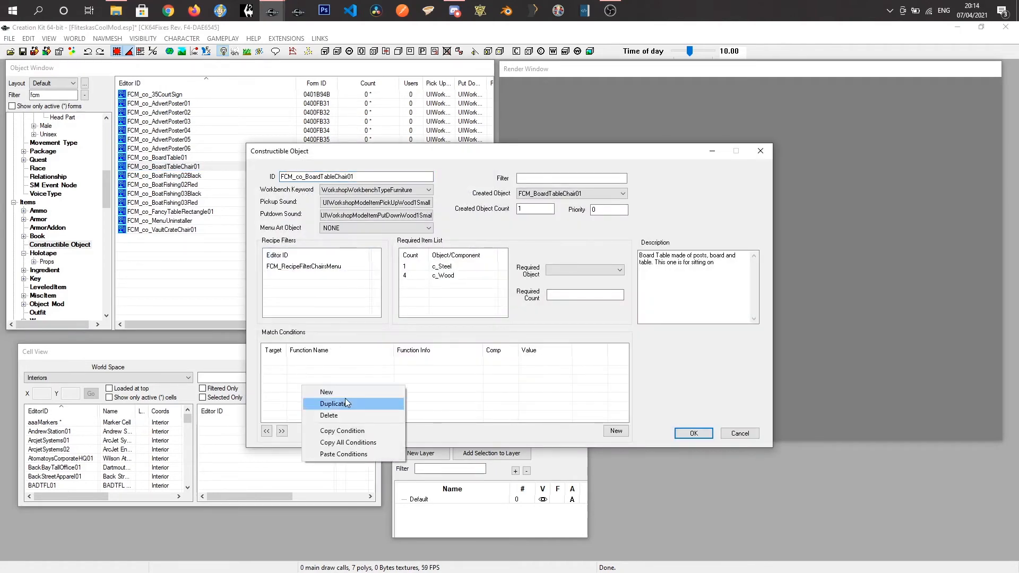
click(329, 393)
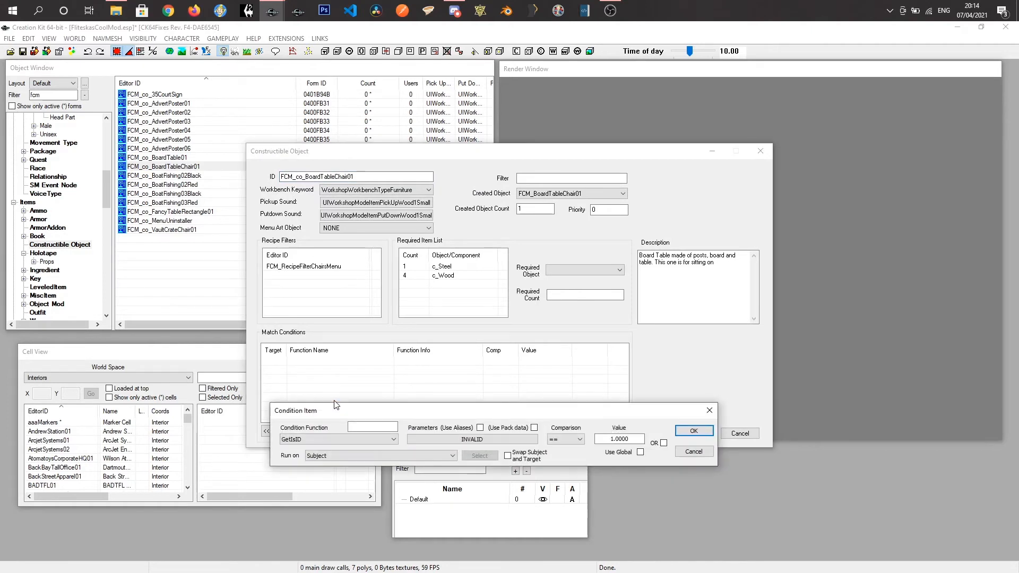
click(307, 406)
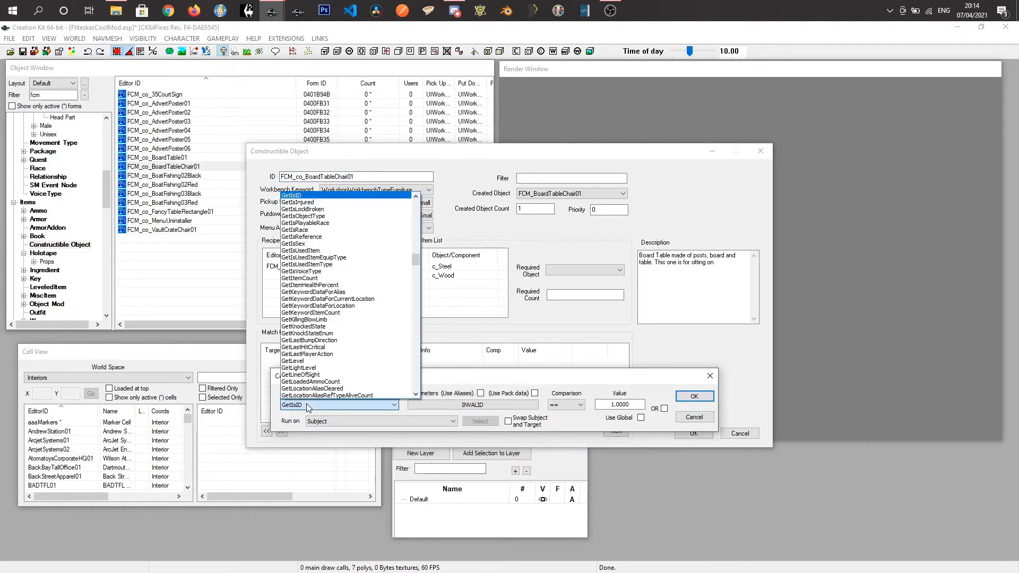
text(GetStage)
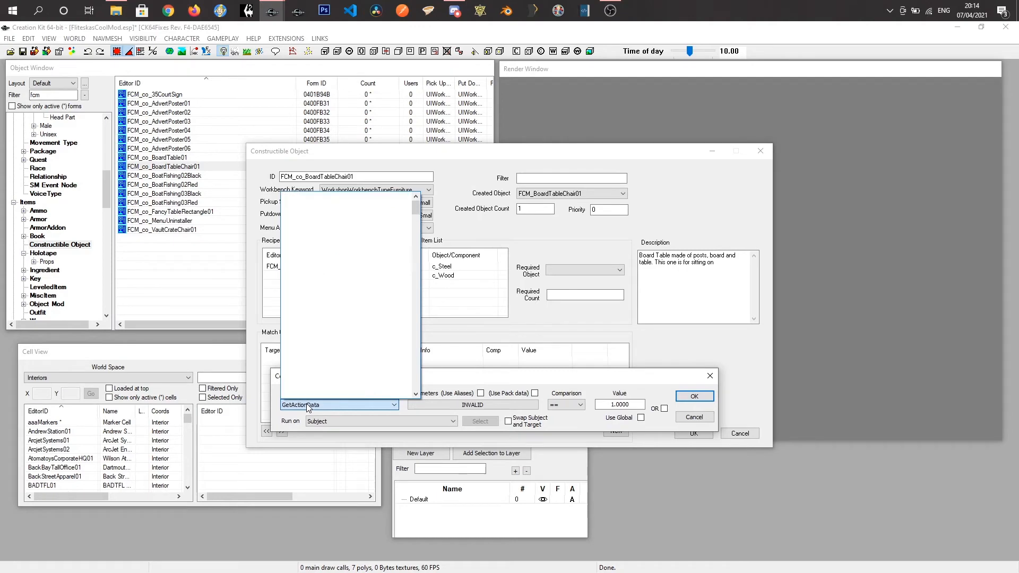
key(Down)
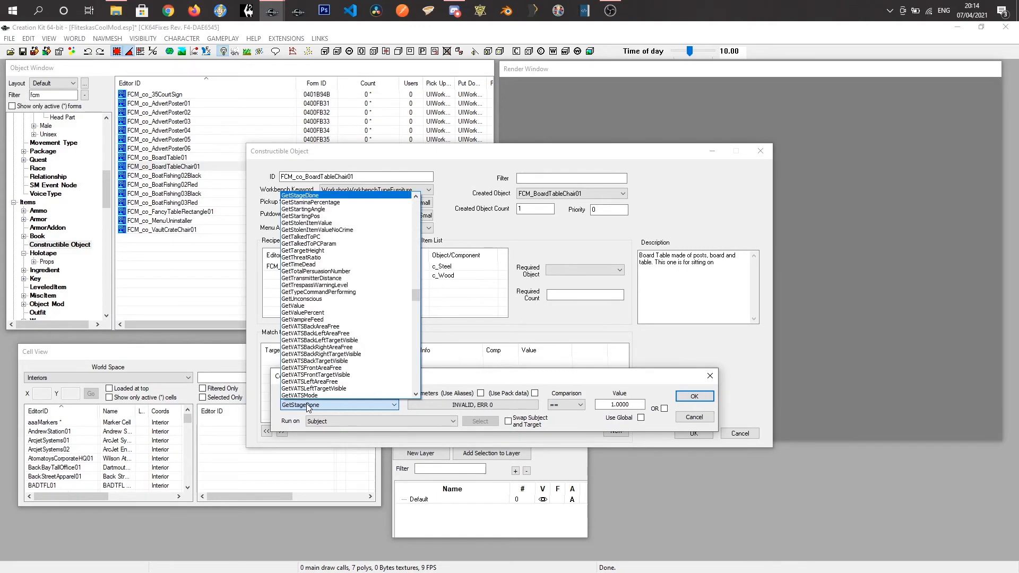
key(Return)
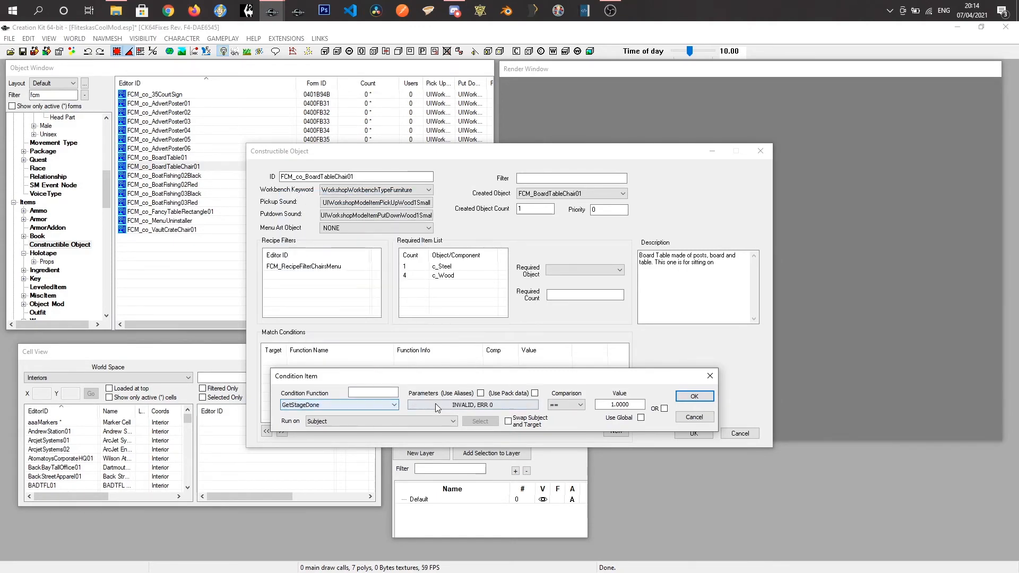
Set the condition's parameters to quest FCMPerksQuest02 and stage 10 - Unlock chairs, and add it to the recipe.
click(465, 408)
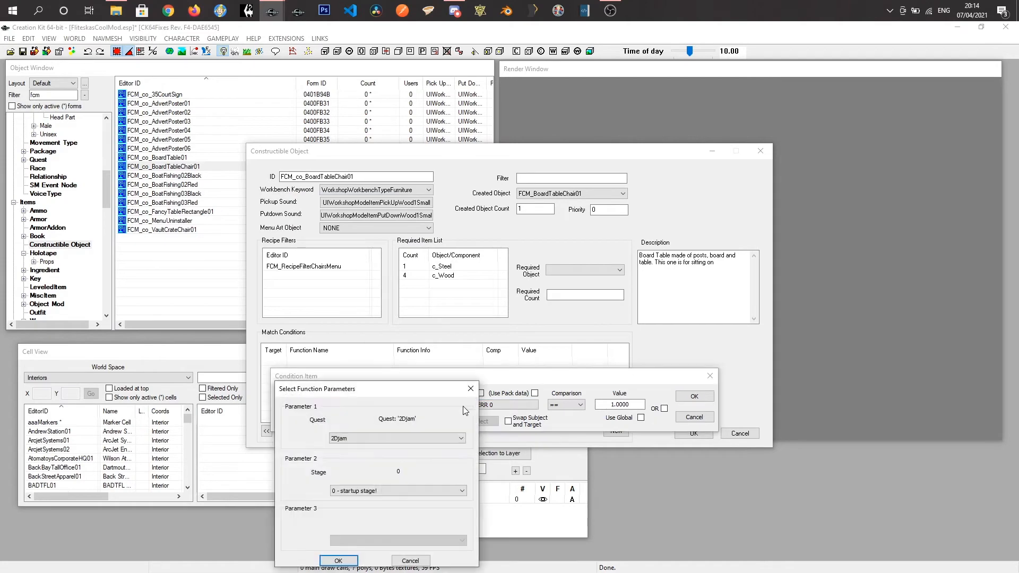
click(360, 437)
key(f)
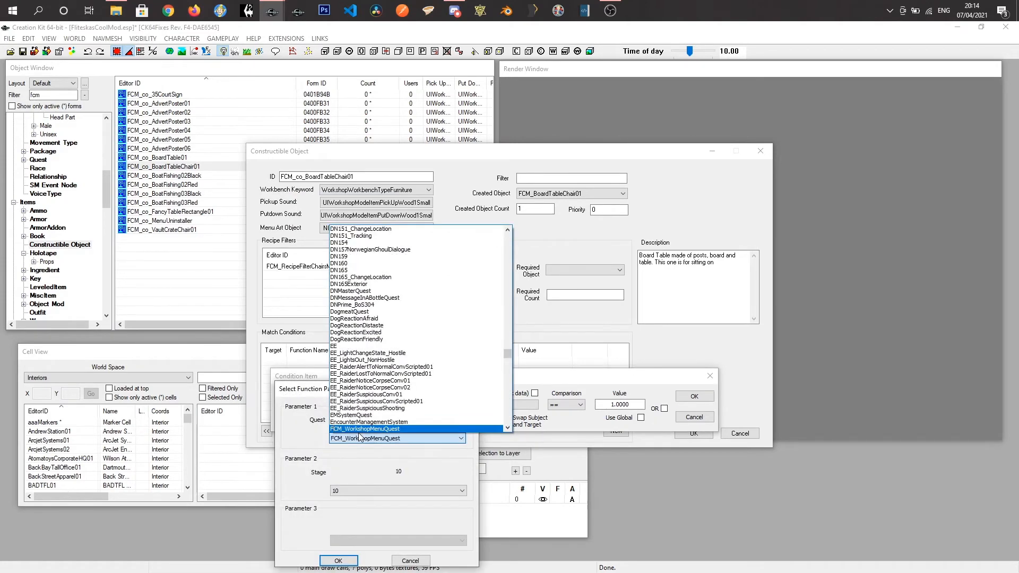
key(Down)
key(Down)
key(Down)
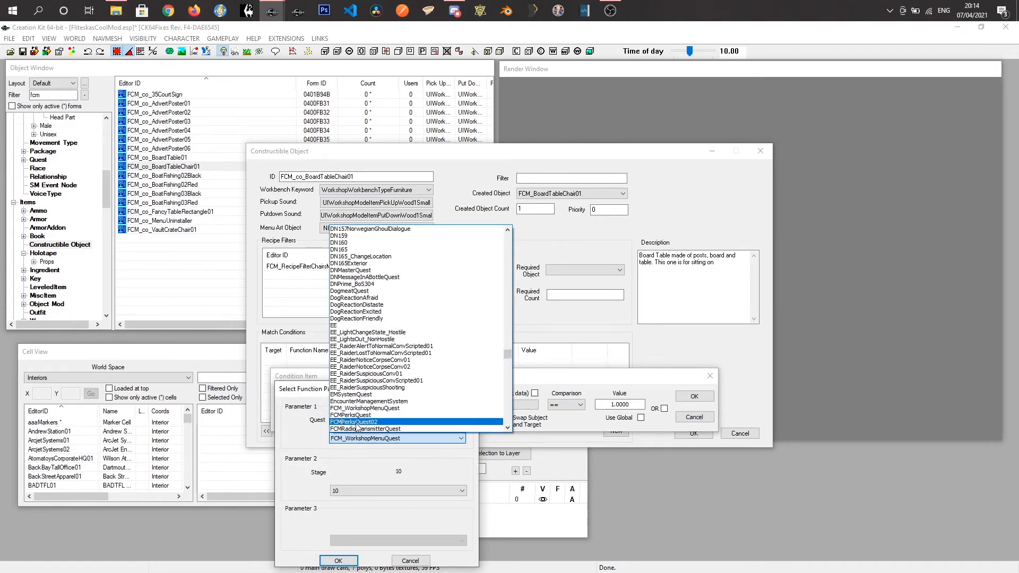
key(Return)
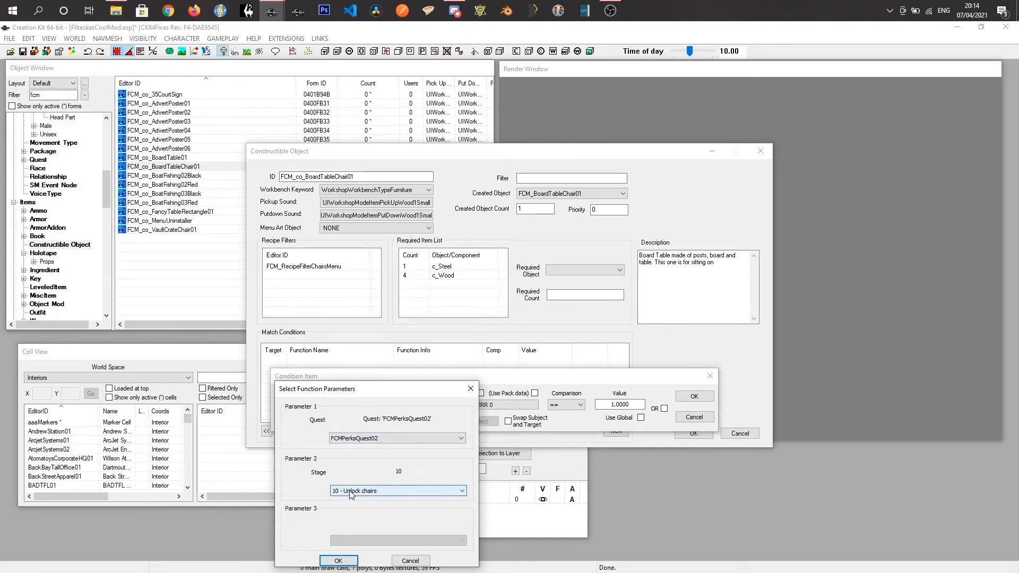
click(334, 561)
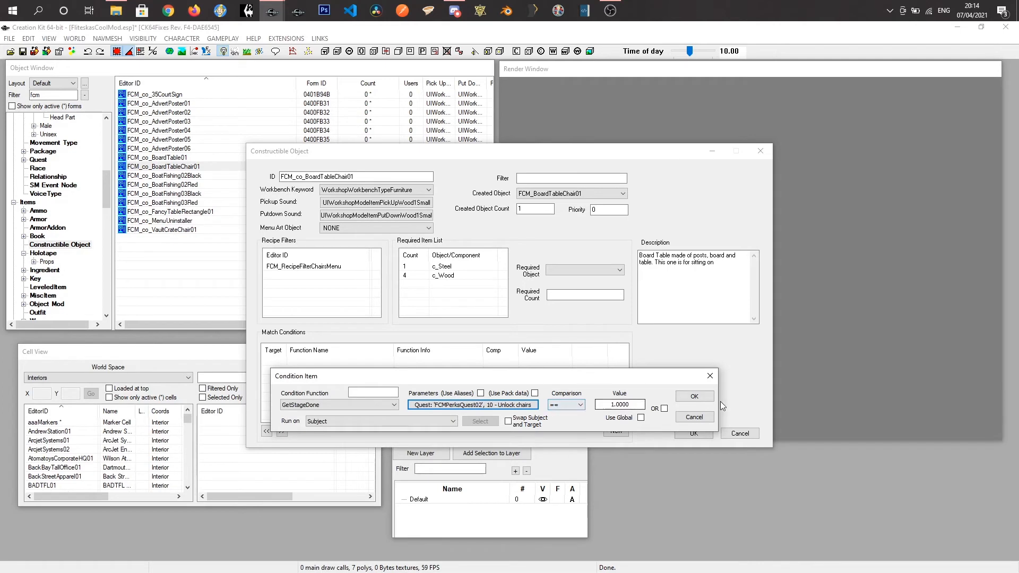
click(695, 397)
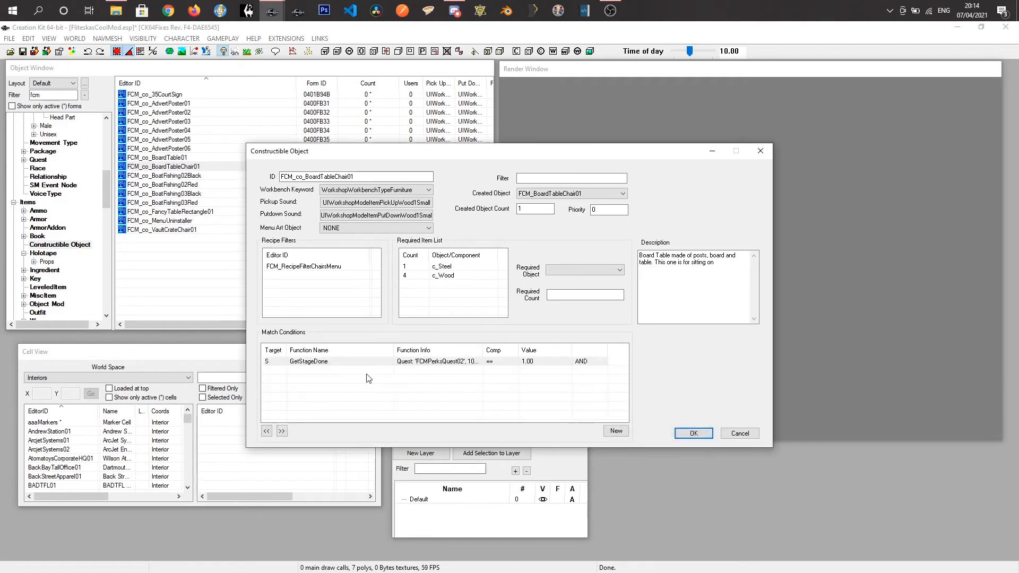
Copy the GetStageDone condition and save the FCM_co_BoardTableChair01 recipe.
click(341, 363)
right_click(335, 361)
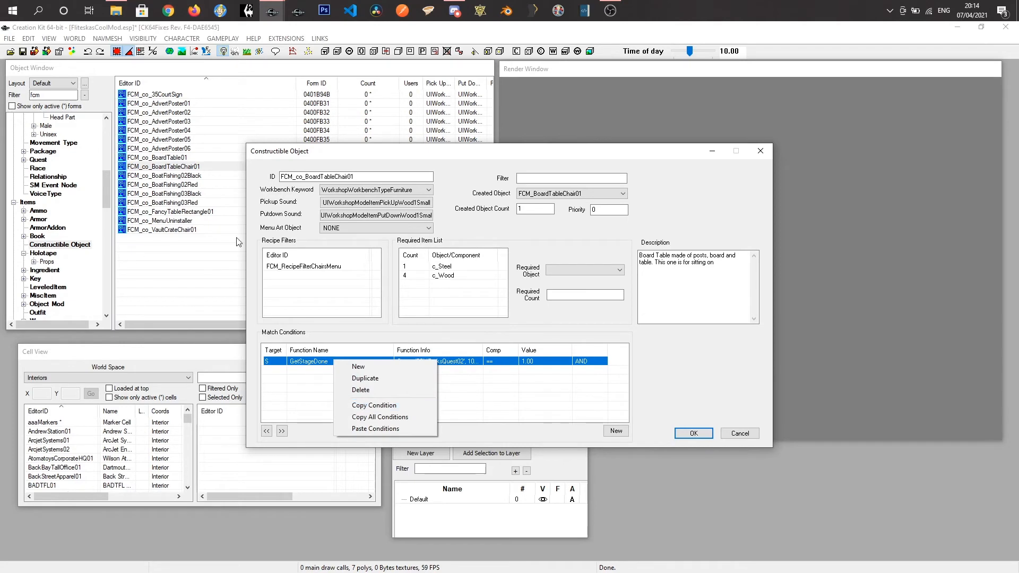
click(374, 405)
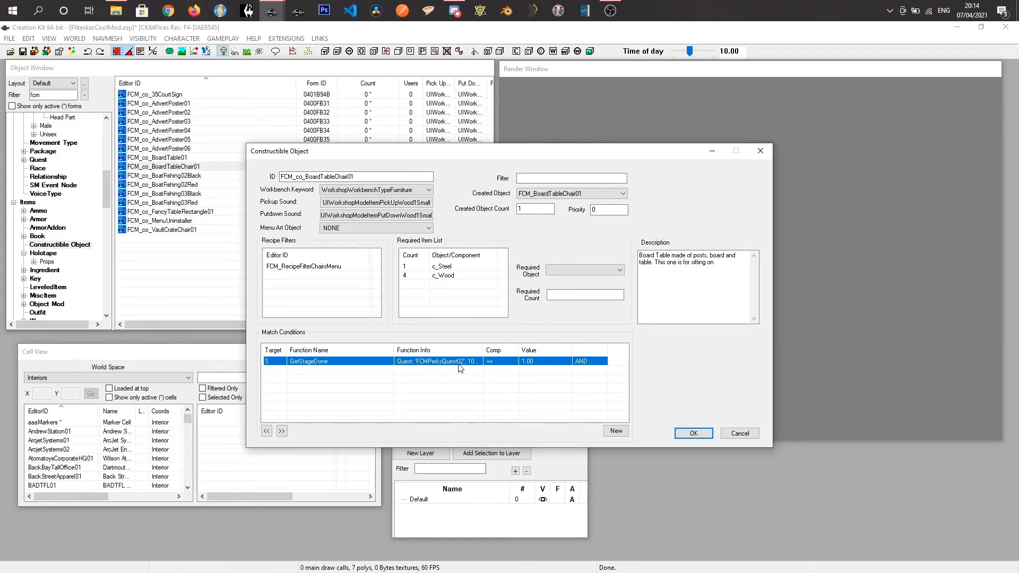
click(692, 434)
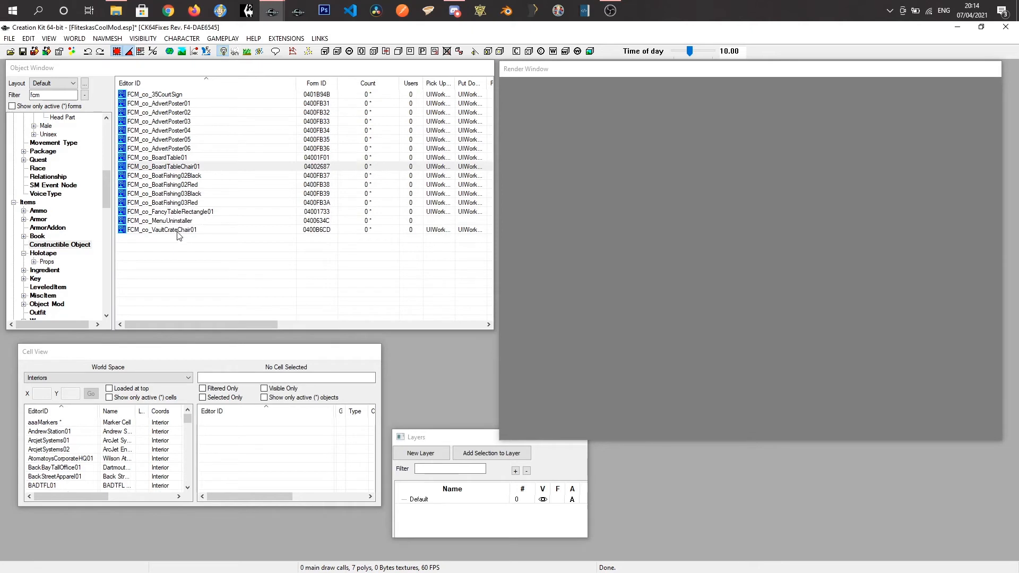
Paste the copied condition into the FCM_co_VaultCrateChair01 recipe, widen the Function Info column and save the recipe.
right_click(179, 231)
click(206, 251)
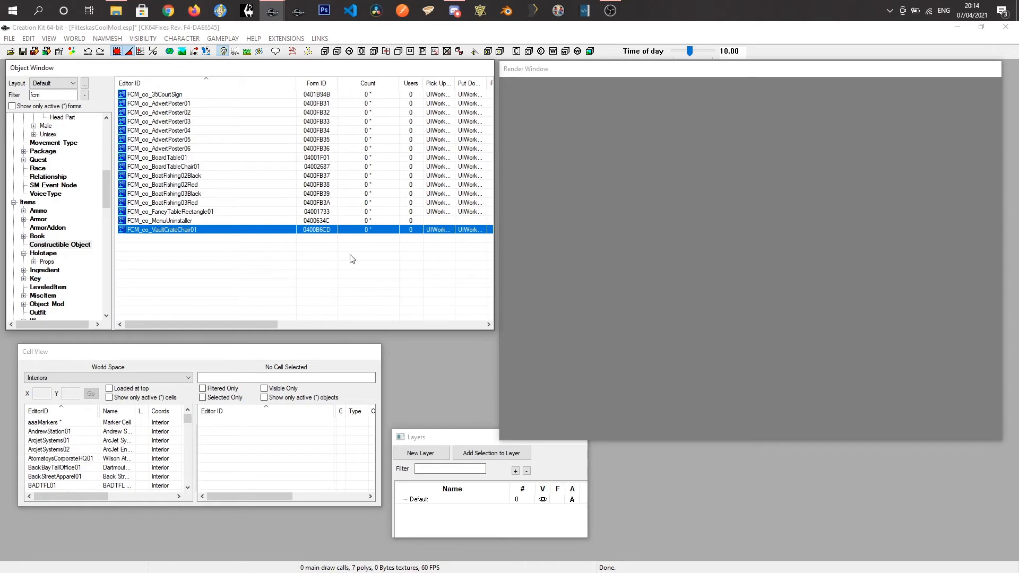
right_click(358, 397)
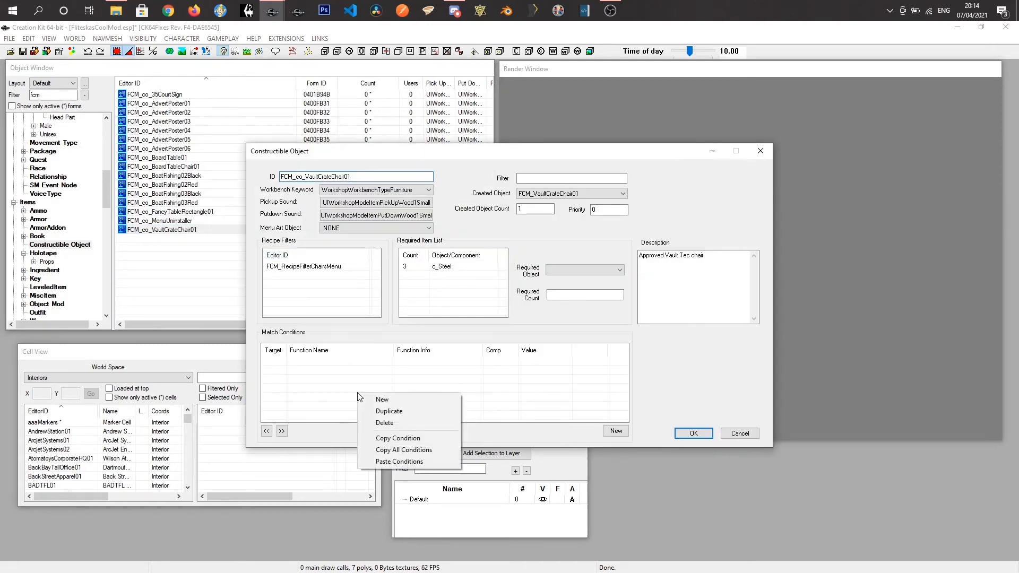
click(393, 463)
drag(481, 348, 538, 350)
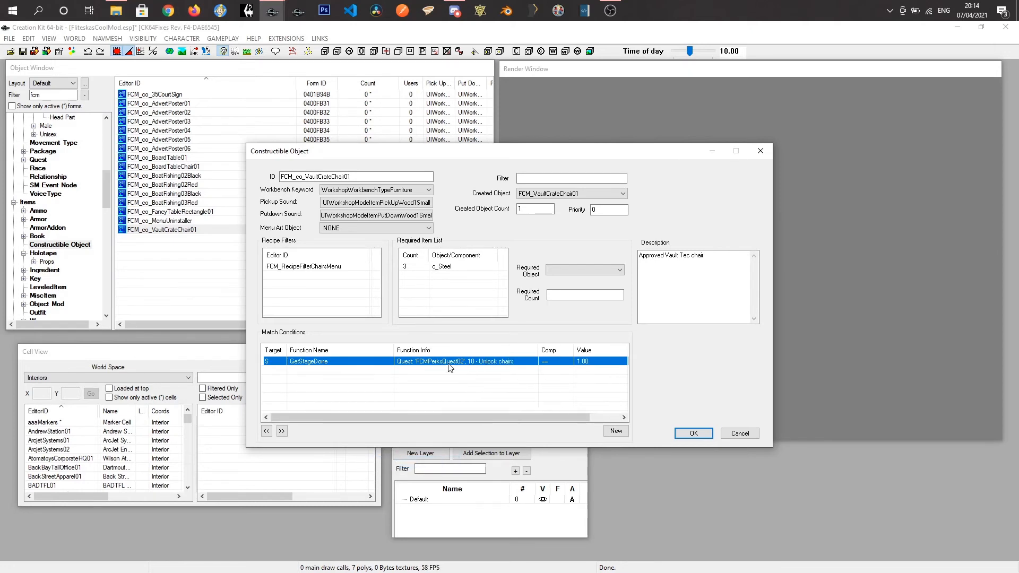
click(690, 435)
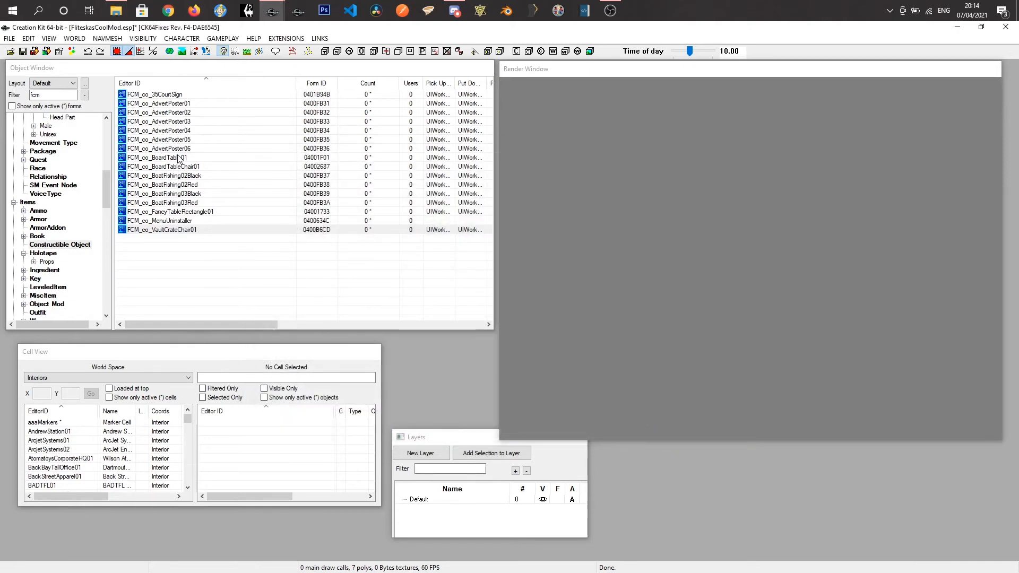
Paste the copied GetStageDone condition into the FCM_co_BoardTable01 recipe and widen the Function Info column.
click(178, 158)
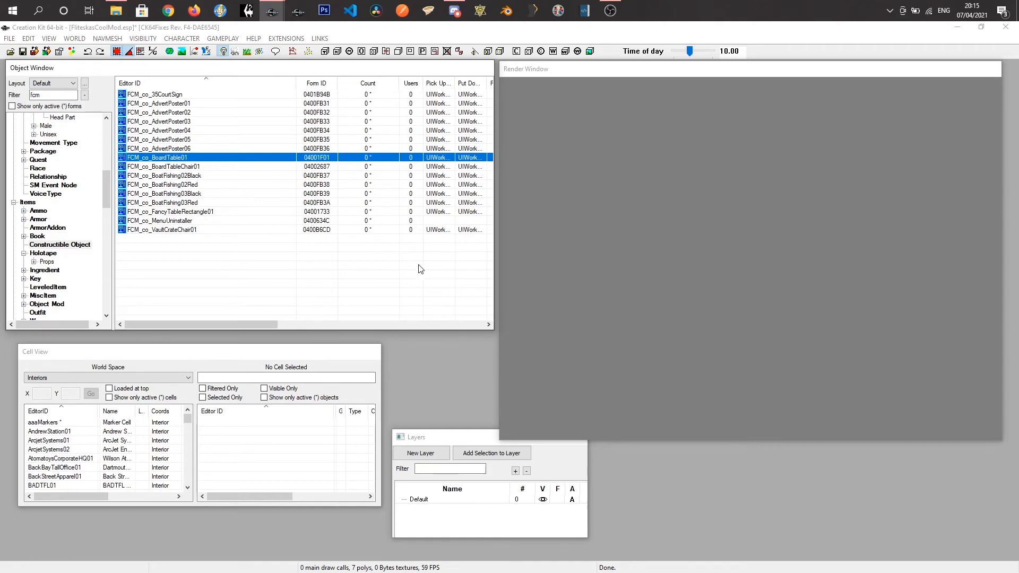
key(Return)
right_click(334, 383)
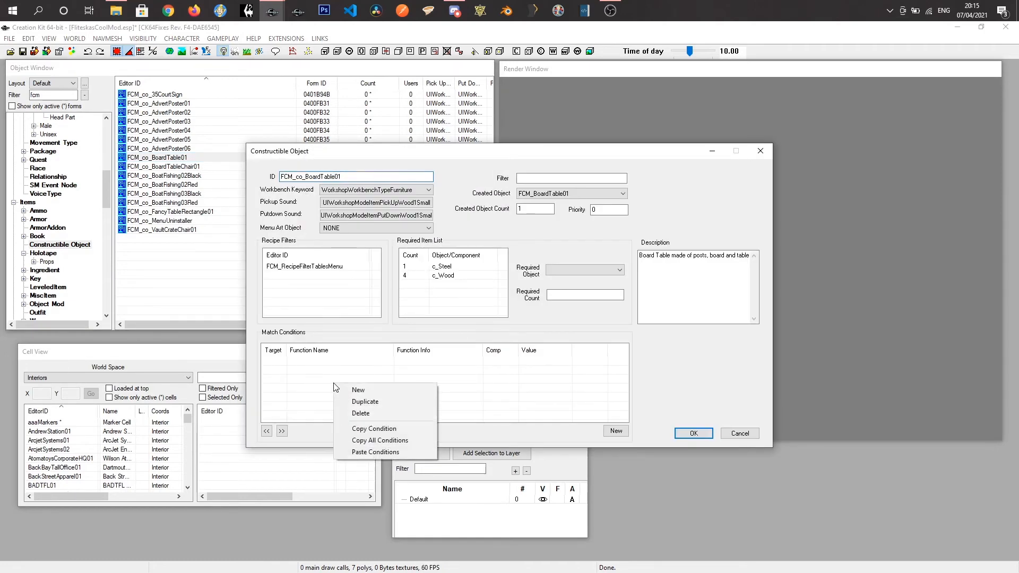
click(368, 452)
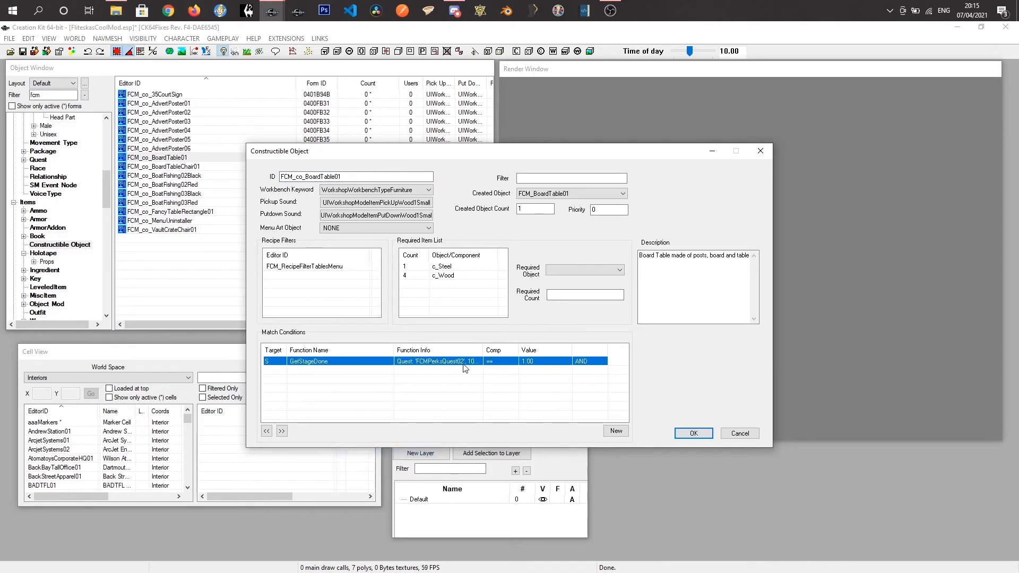
drag(482, 351, 532, 351)
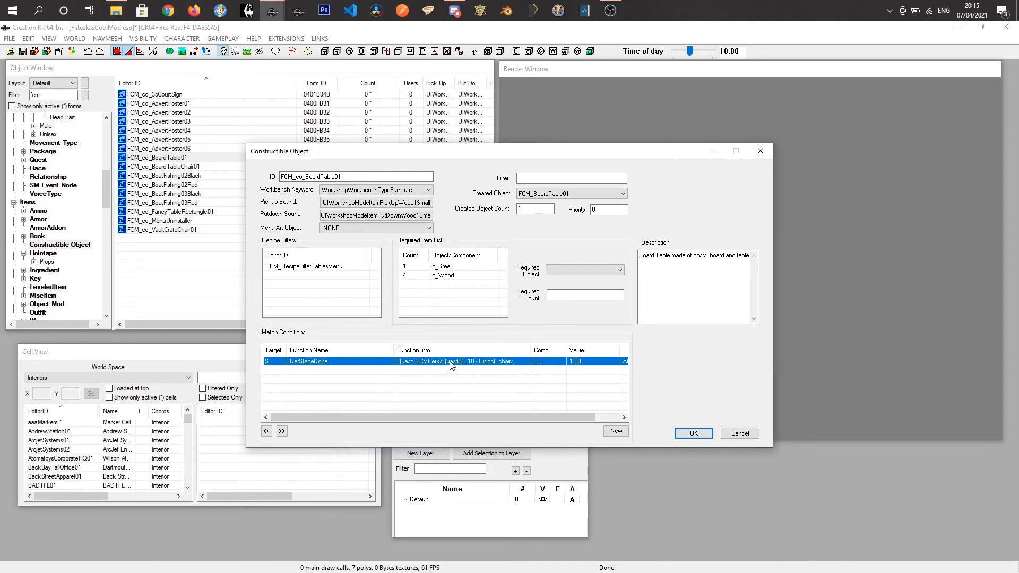
Set the stage parameter of the FCM_co_BoardTable01 recipe's GetStageDone condition to 20 - Unlock Tables.
double_click(478, 361)
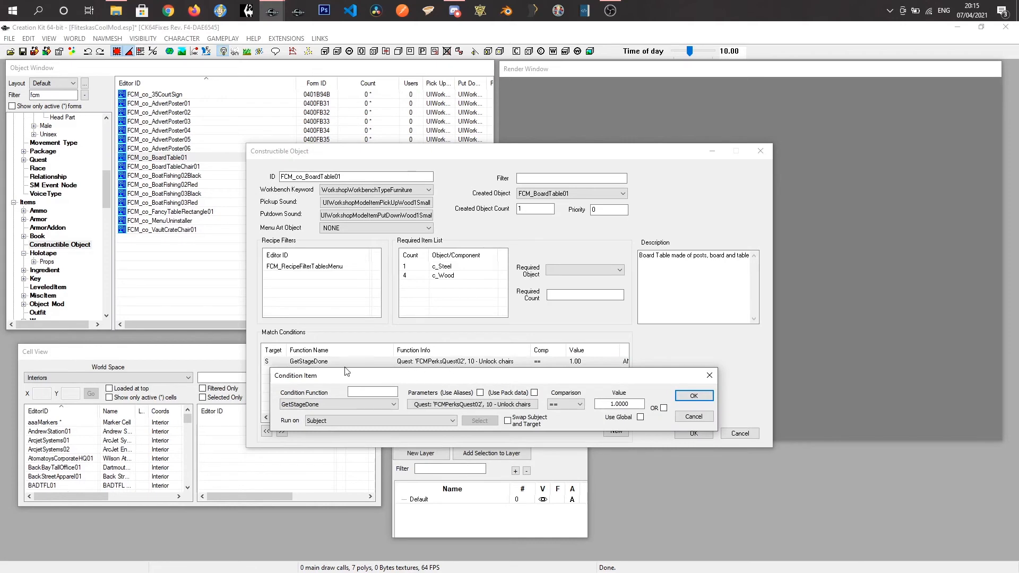
drag(367, 381, 375, 371)
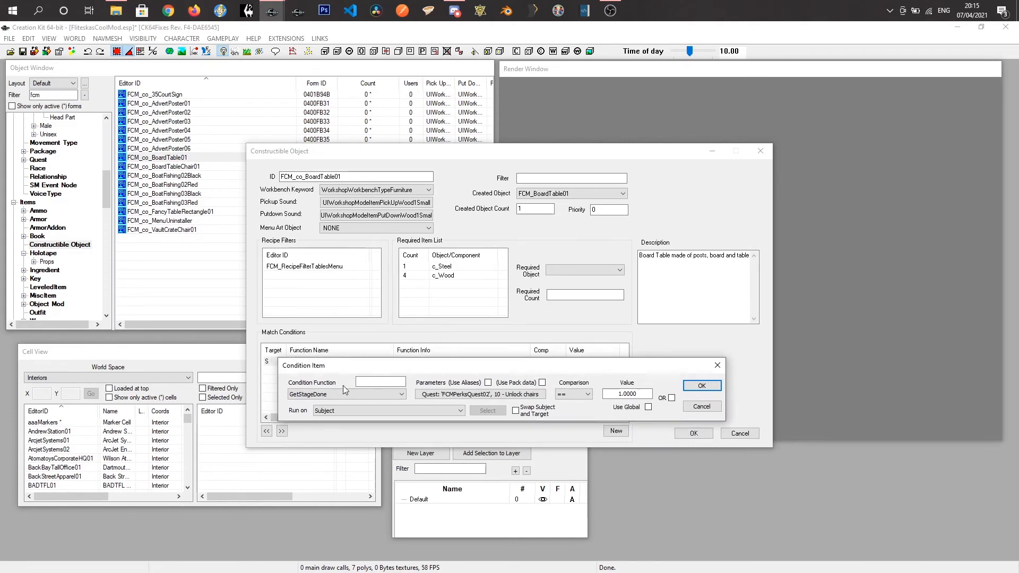
click(481, 395)
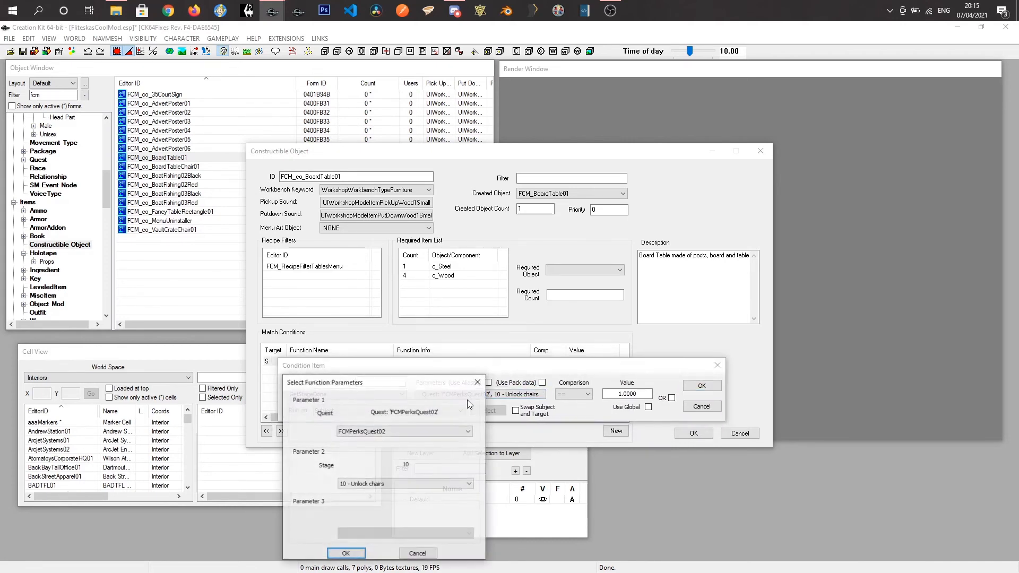
click(375, 484)
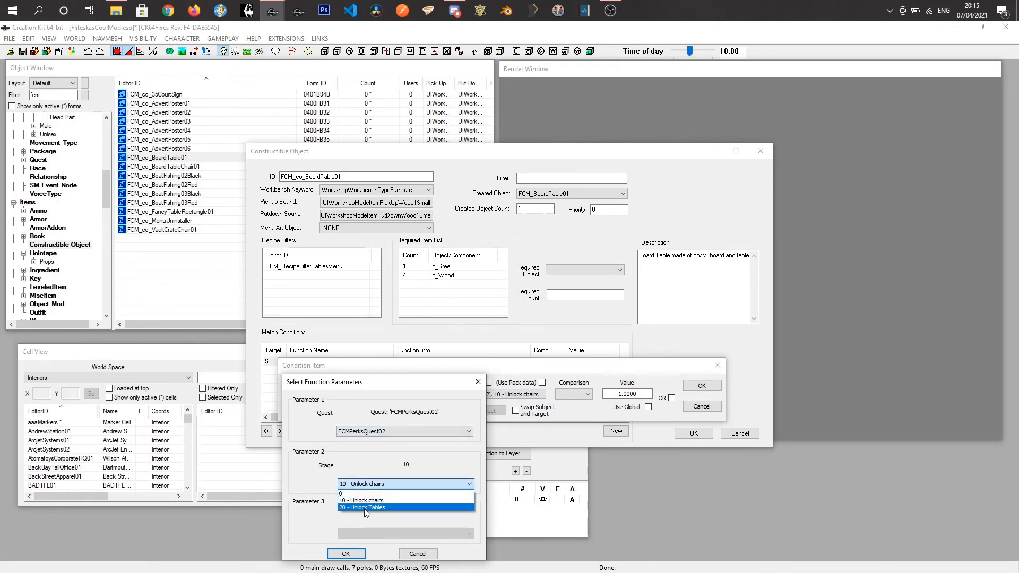
click(366, 508)
click(346, 554)
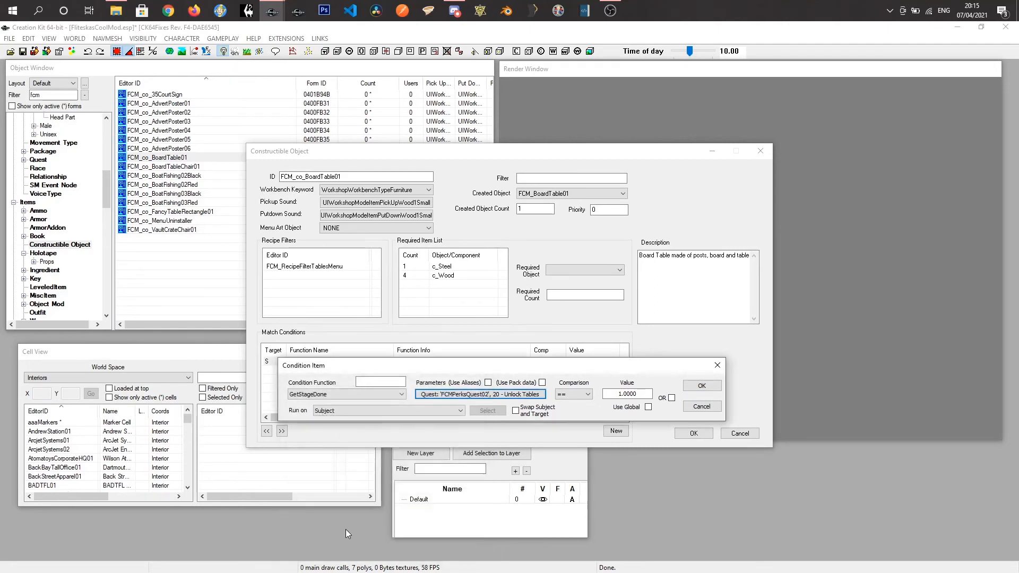
click(701, 386)
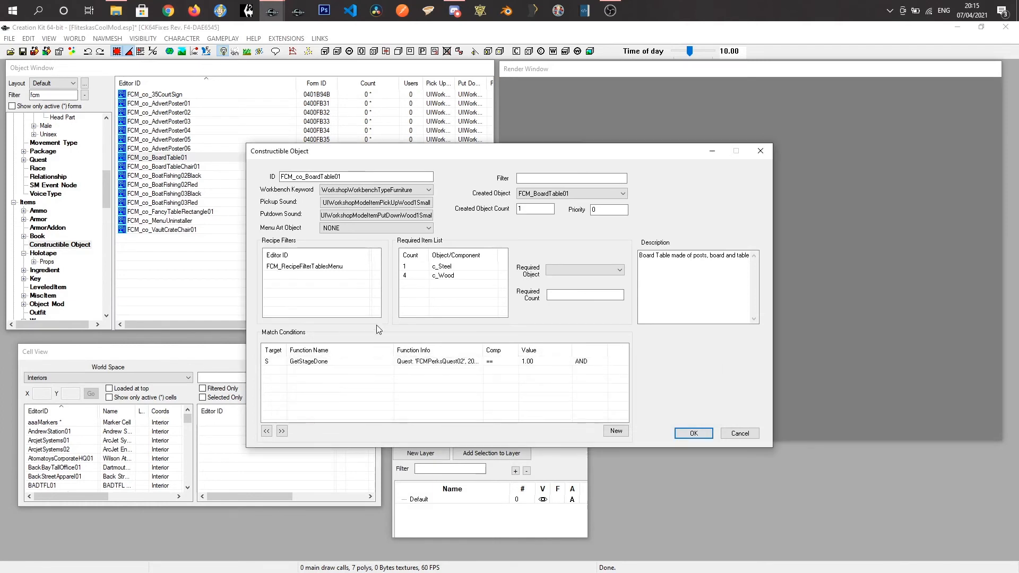
Copy the GetStageDone condition for the tables stage and save the FCM_co_BoardTable01 recipe.
right_click(431, 361)
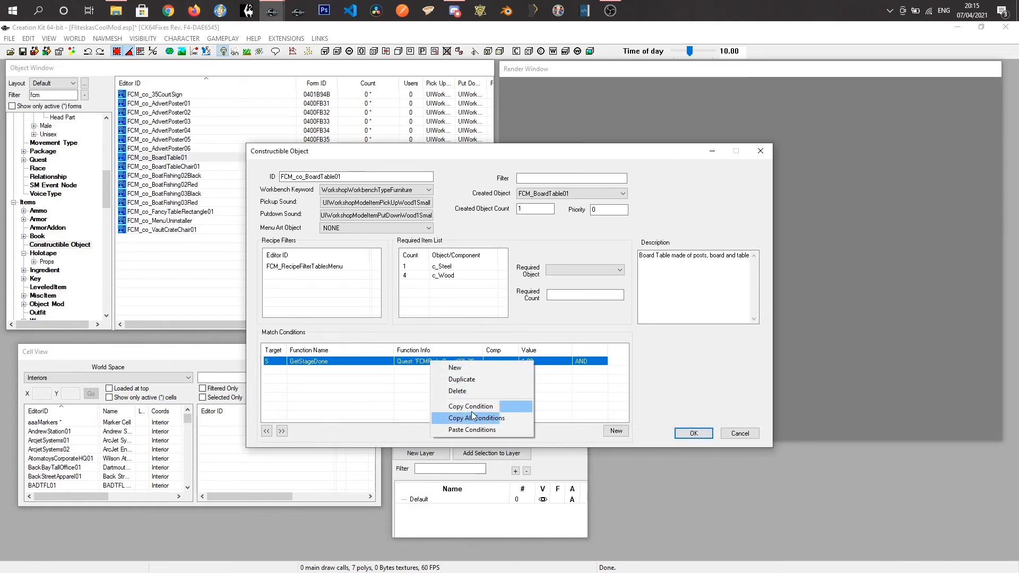
click(471, 407)
click(693, 434)
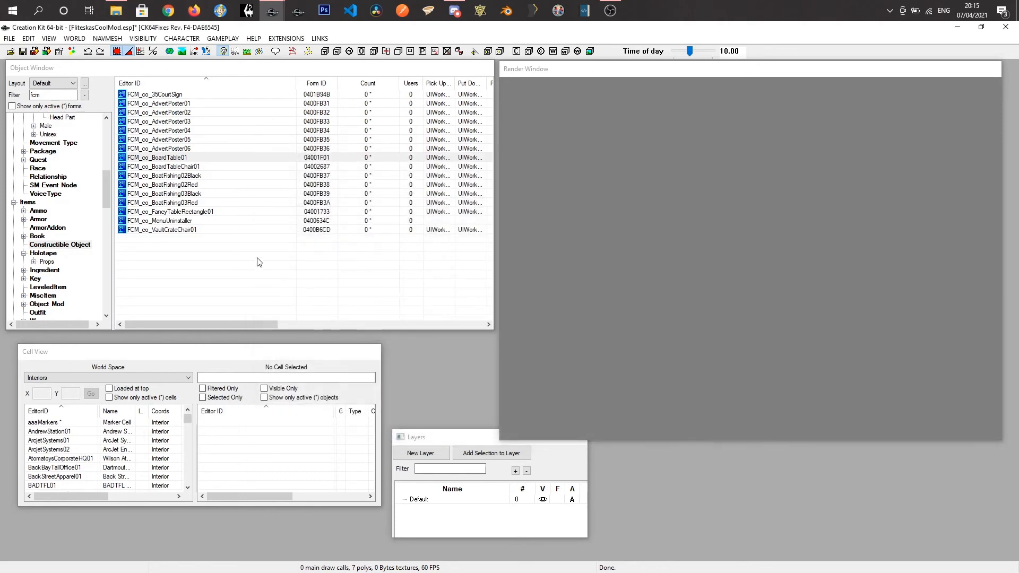
Paste the copied condition into the FCM_co_FancyTableRectangle01 recipe, confirm it and save the plugin.
right_click(192, 211)
click(225, 231)
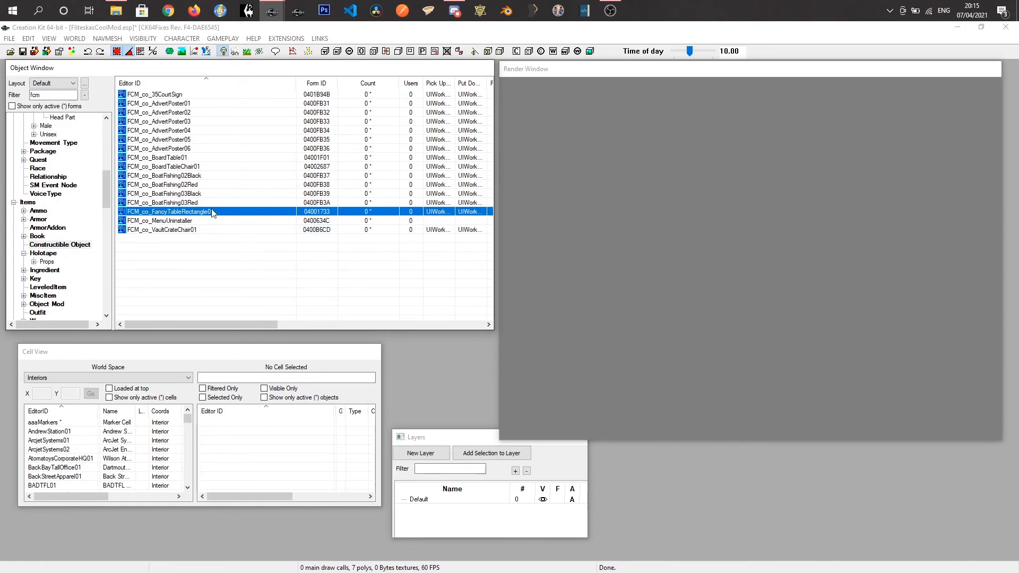
right_click(369, 379)
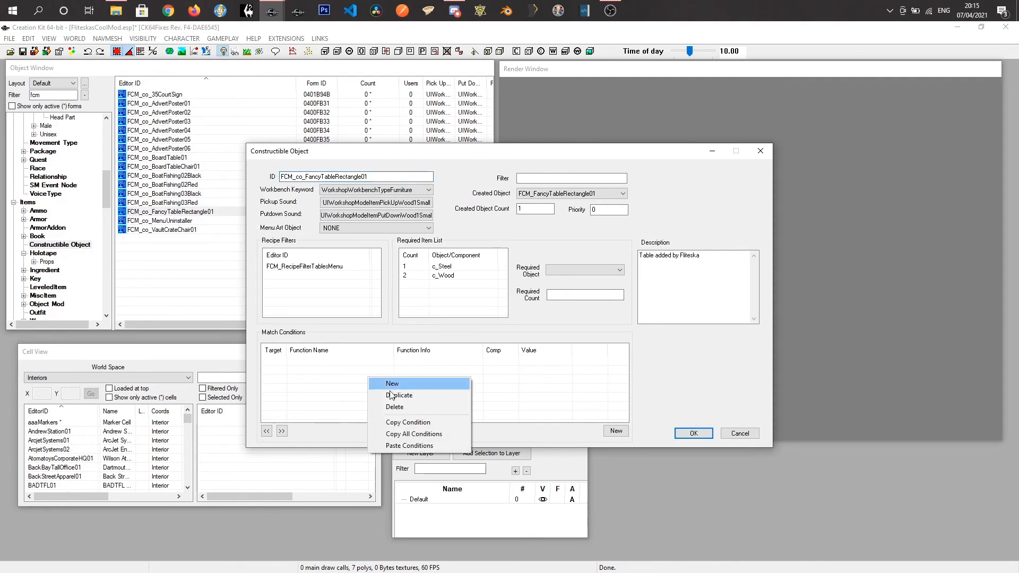
click(399, 447)
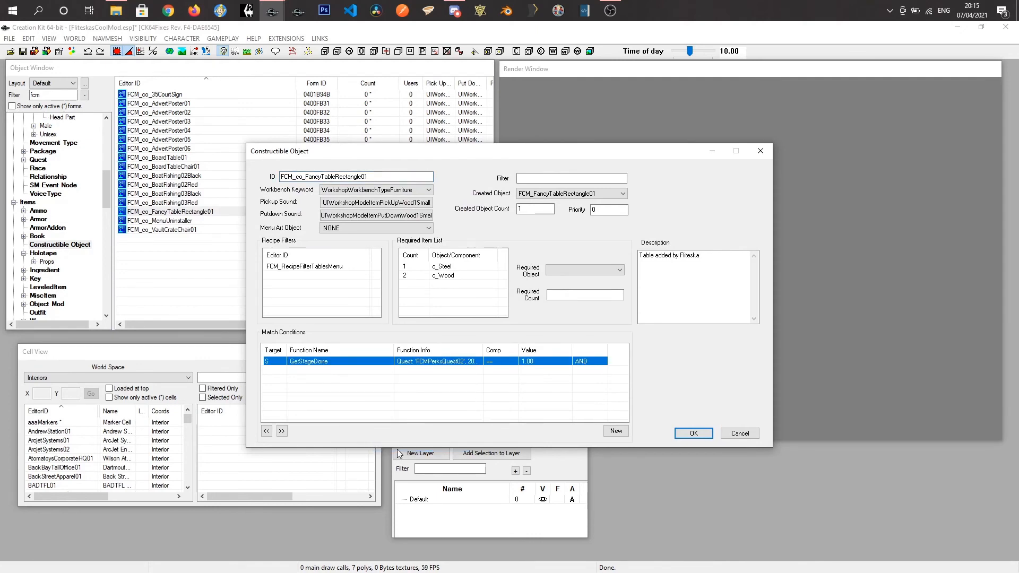
click(690, 434)
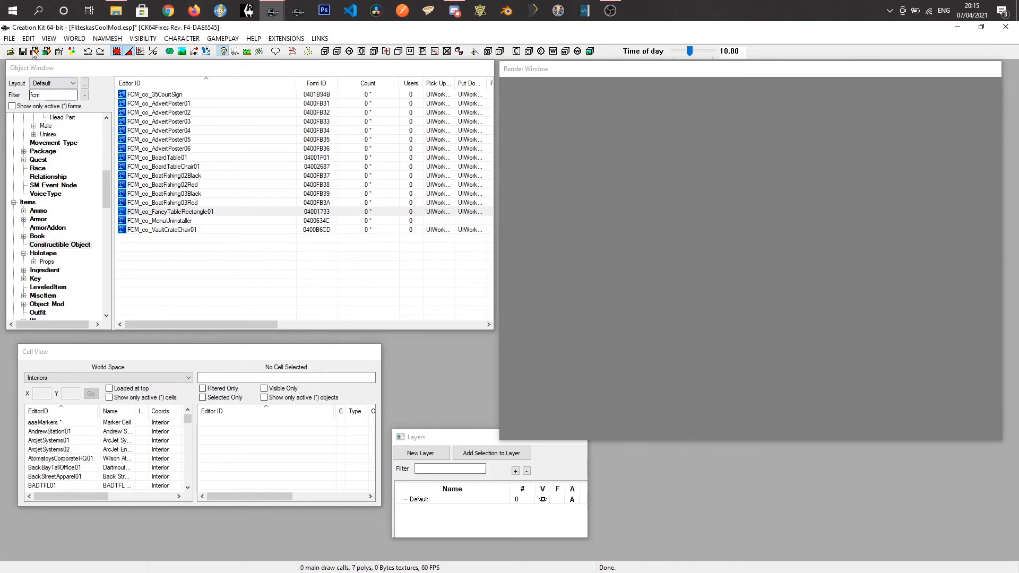
click(9, 38)
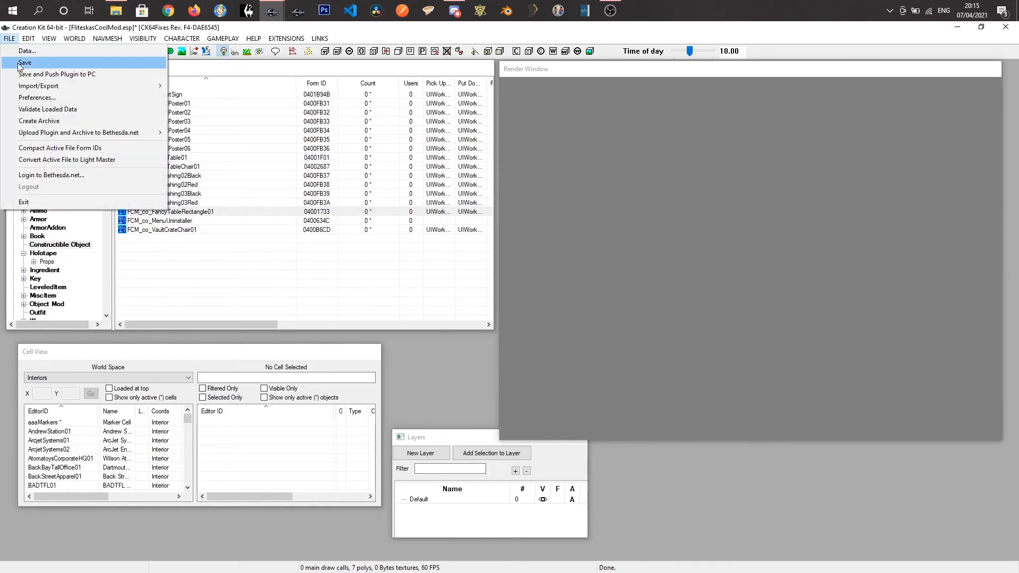
click(21, 62)
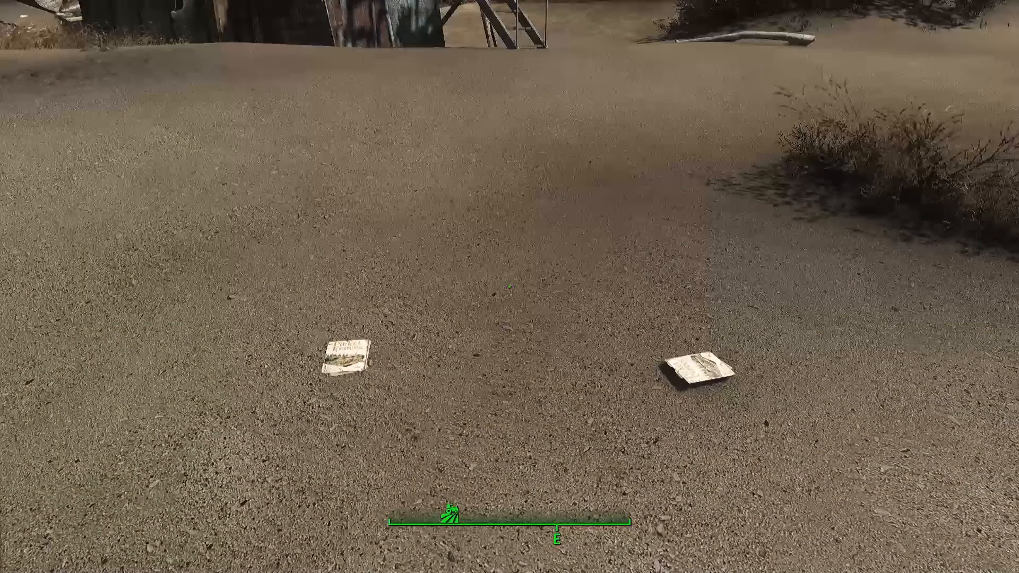
In Fallout 4, look through the settlement workshop categories for the mod's furniture before reading either magazine.
key(w)
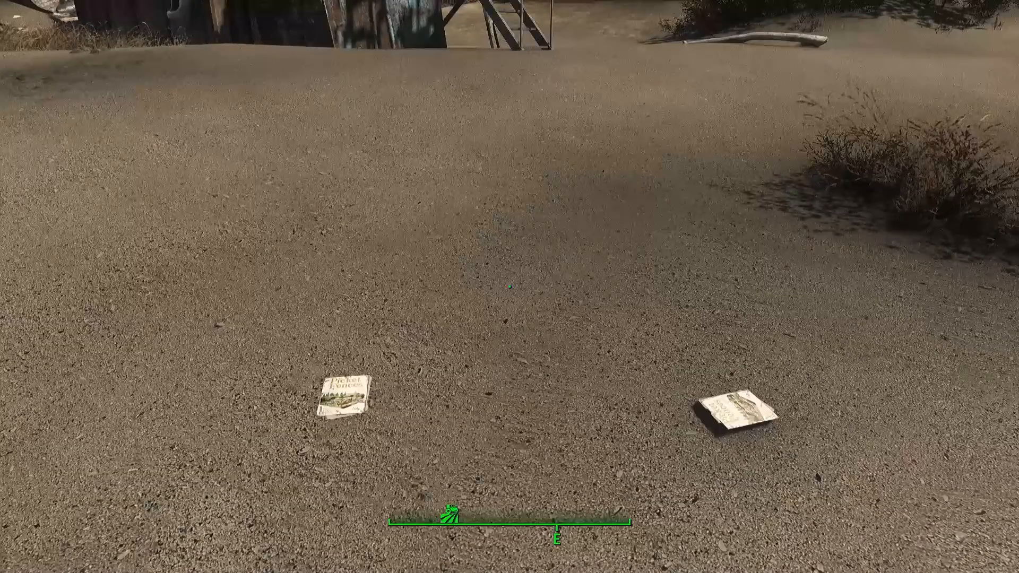
key(v)
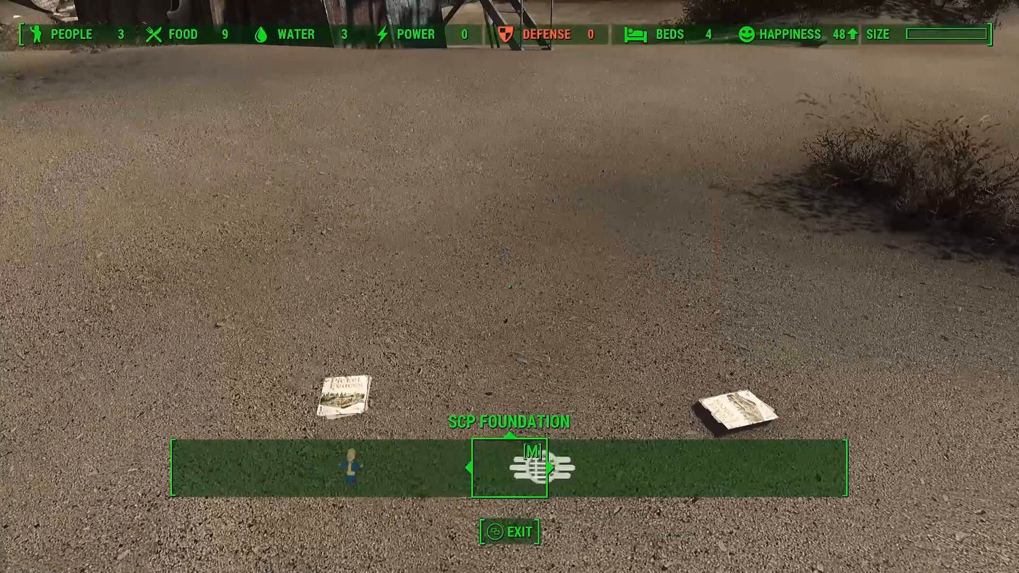
key(Left)
key(Left)
key(Left)
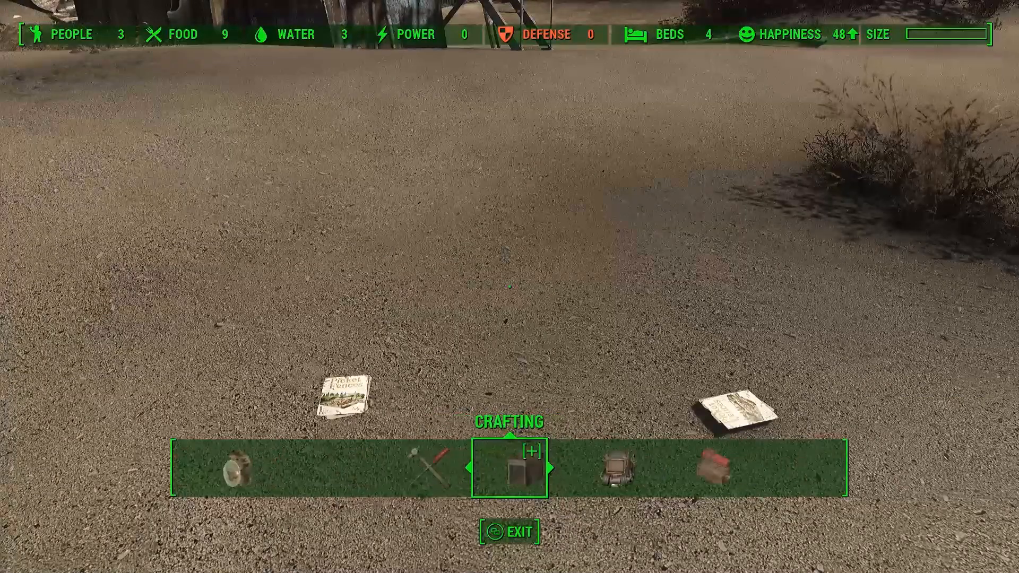
key(Left)
key(Left)
key(Left)
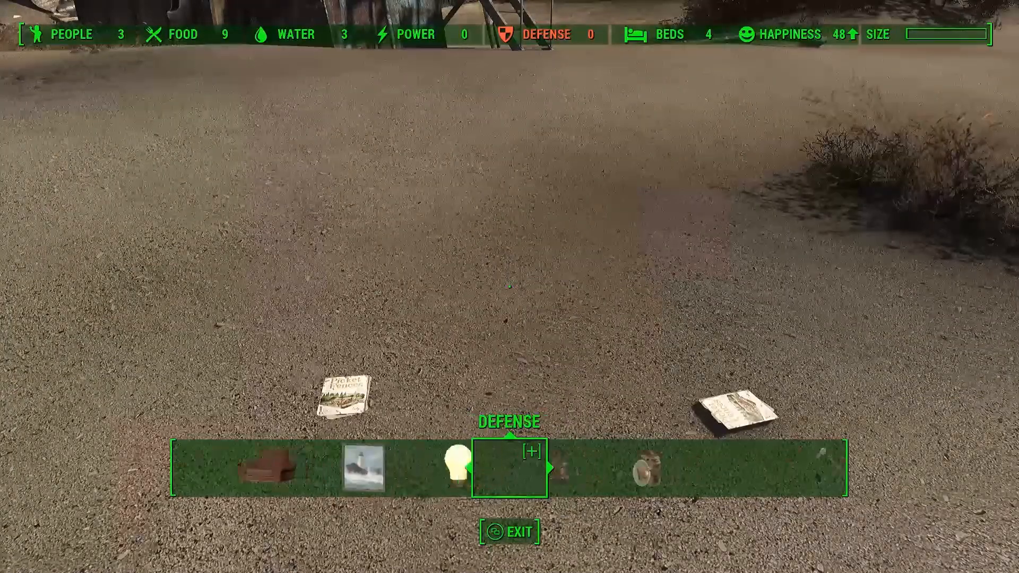
key(Right)
key(Right)
key(Right)
key(Right)
key(Right)
key(Right)
key(Right)
key(Right)
key(Right)
key(Right)
key(Tab)
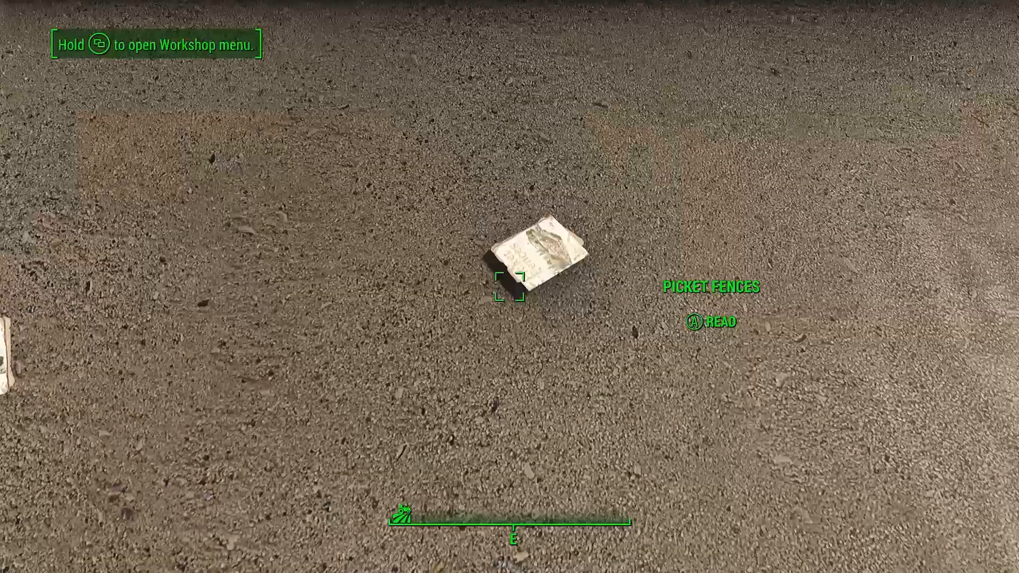
Read and take the Picket Fences issue that unlocks chairs, and view both chairs in the mod's Furniture > Chairs workshop category.
key(e)
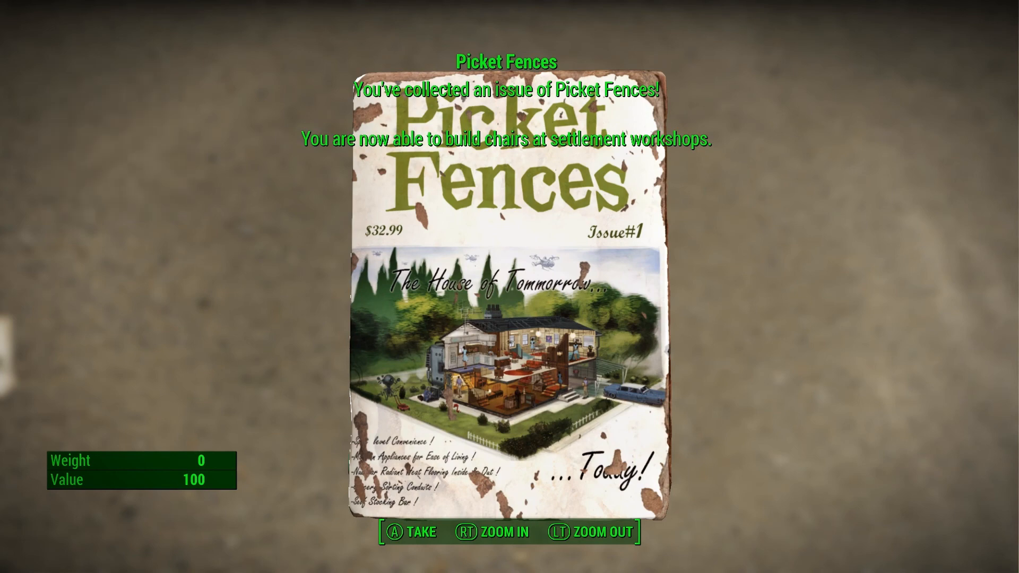
key(e)
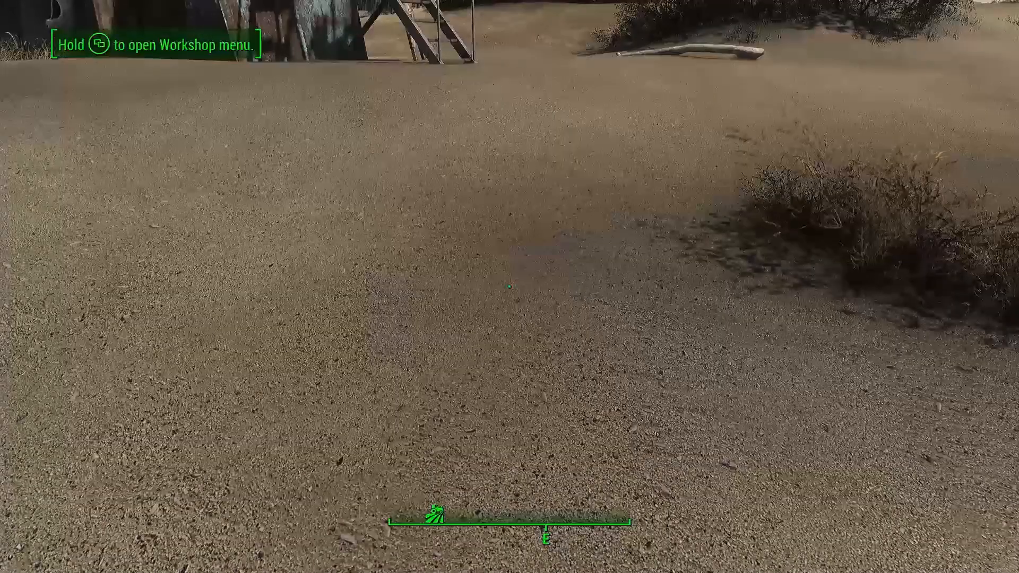
key(v)
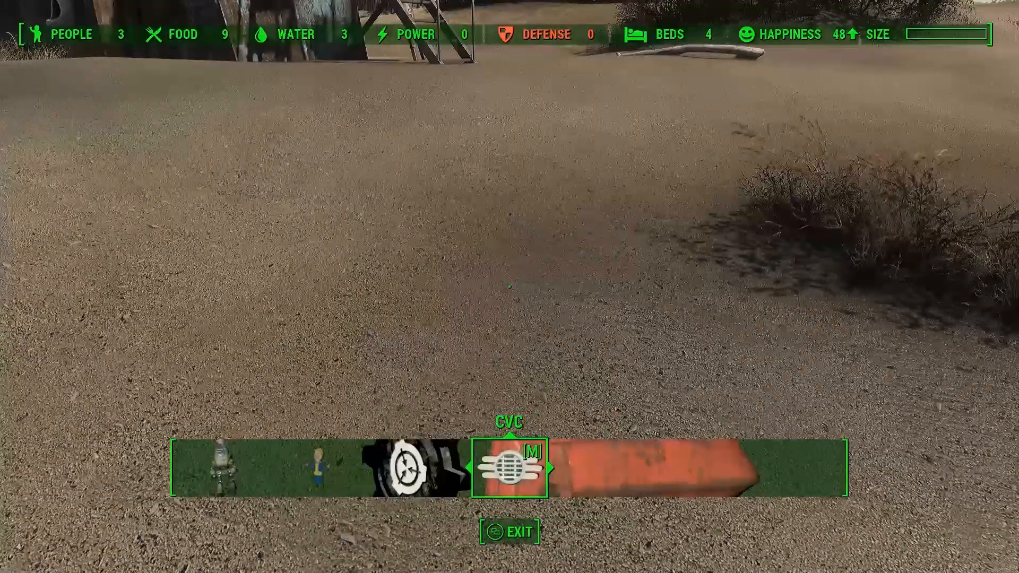
key(Right)
key(Return)
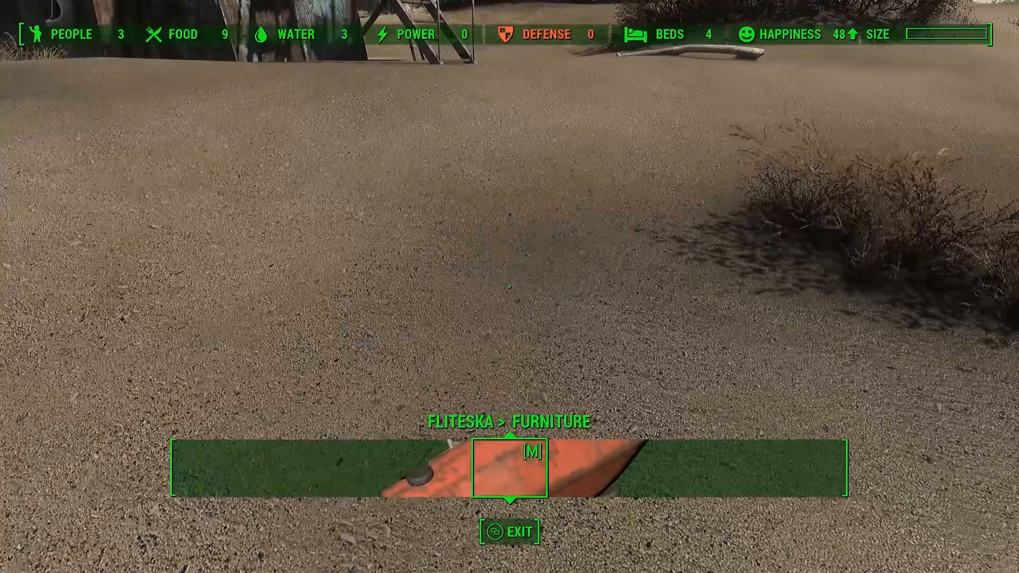
key(Return)
key(Up)
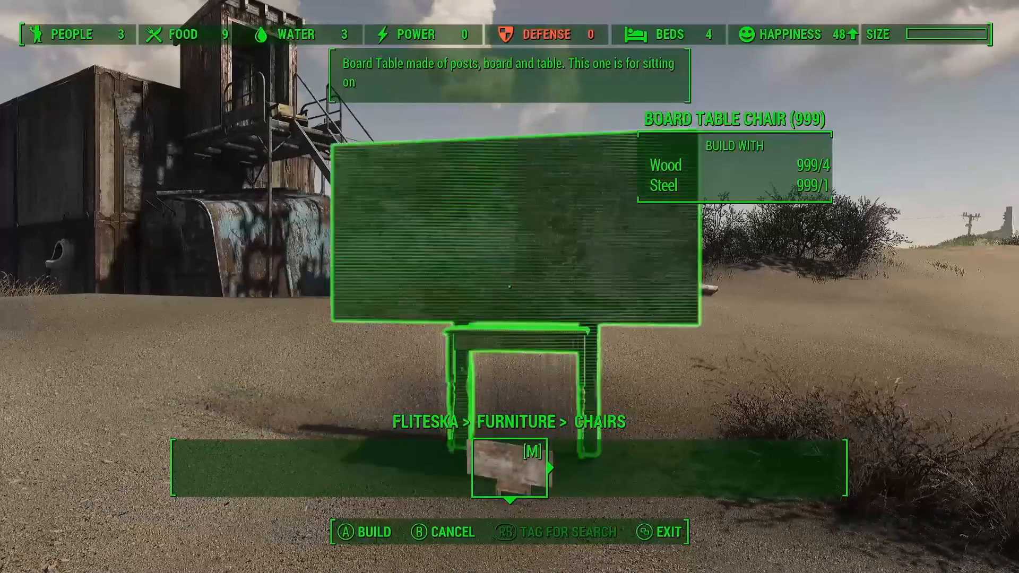
key(Right)
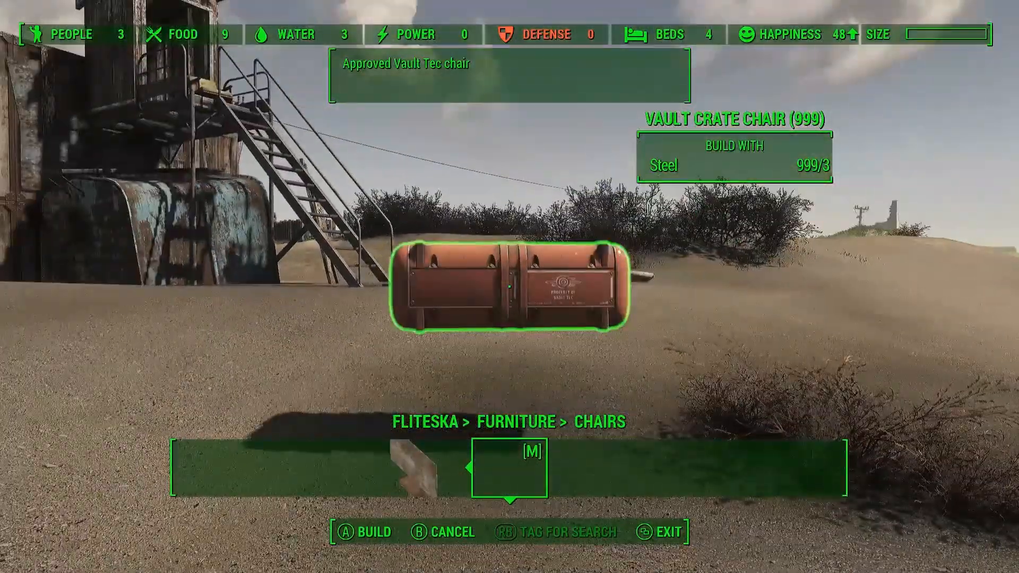
key(Tab)
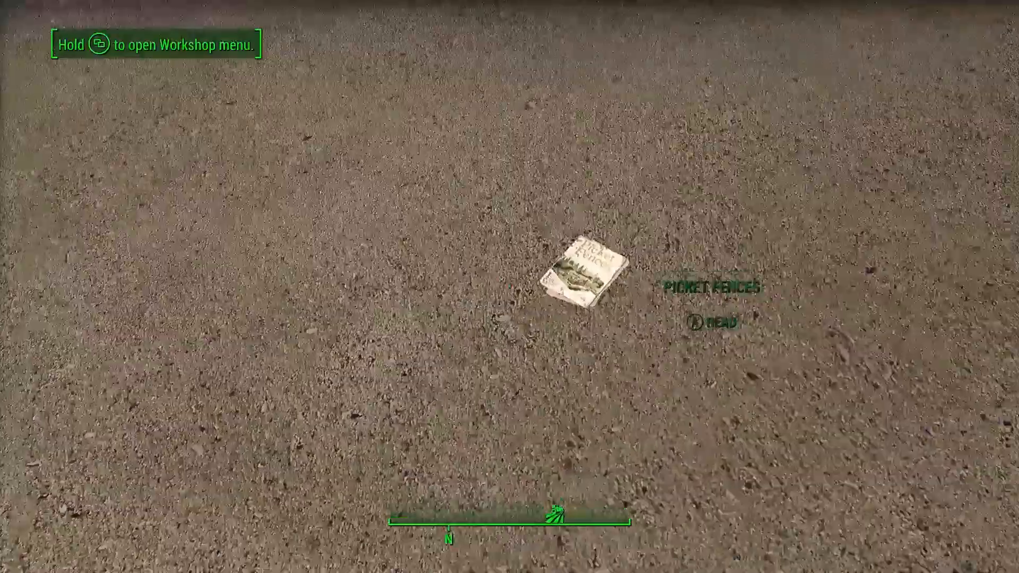
Read and take the Picket Fences issue that unlocks tables, and open the mod's Furniture > Tables workshop category.
key(e)
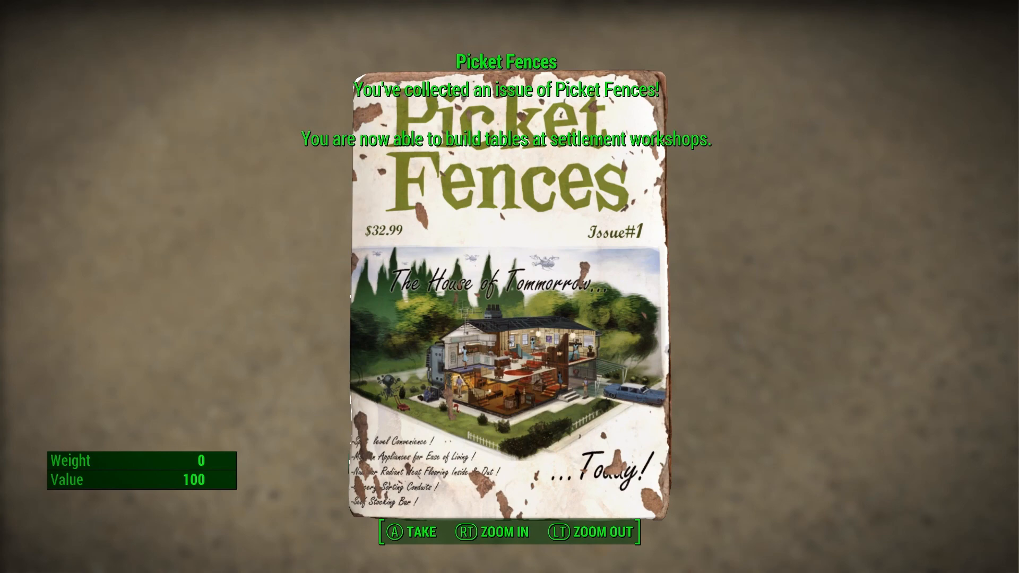
key(e)
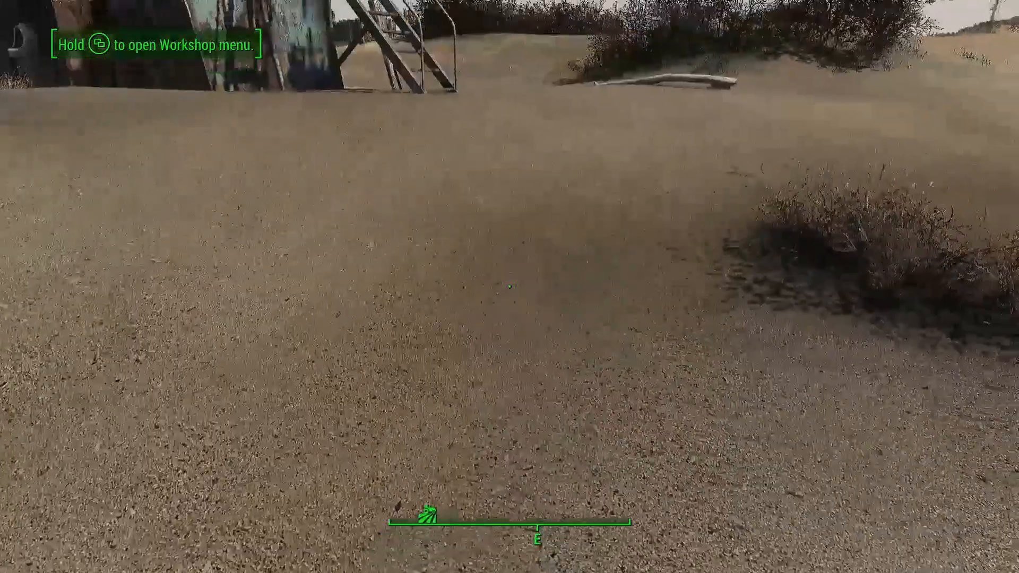
key(v)
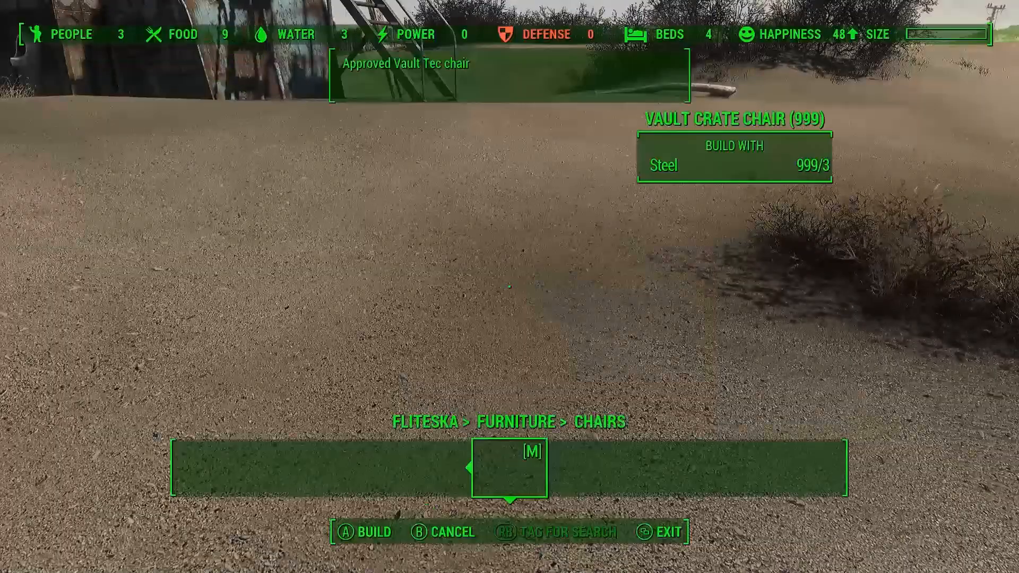
key(Down)
key(Left)
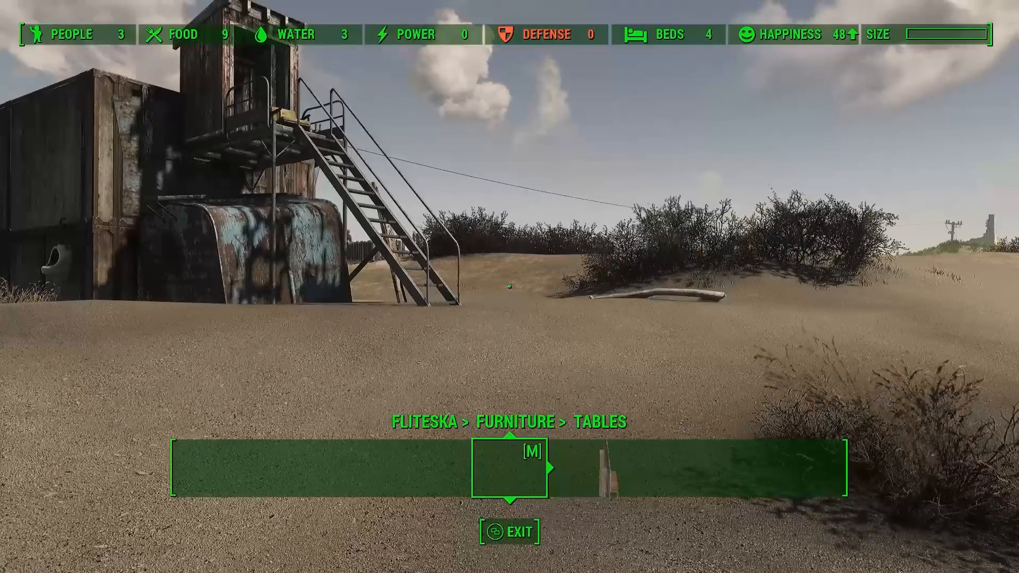